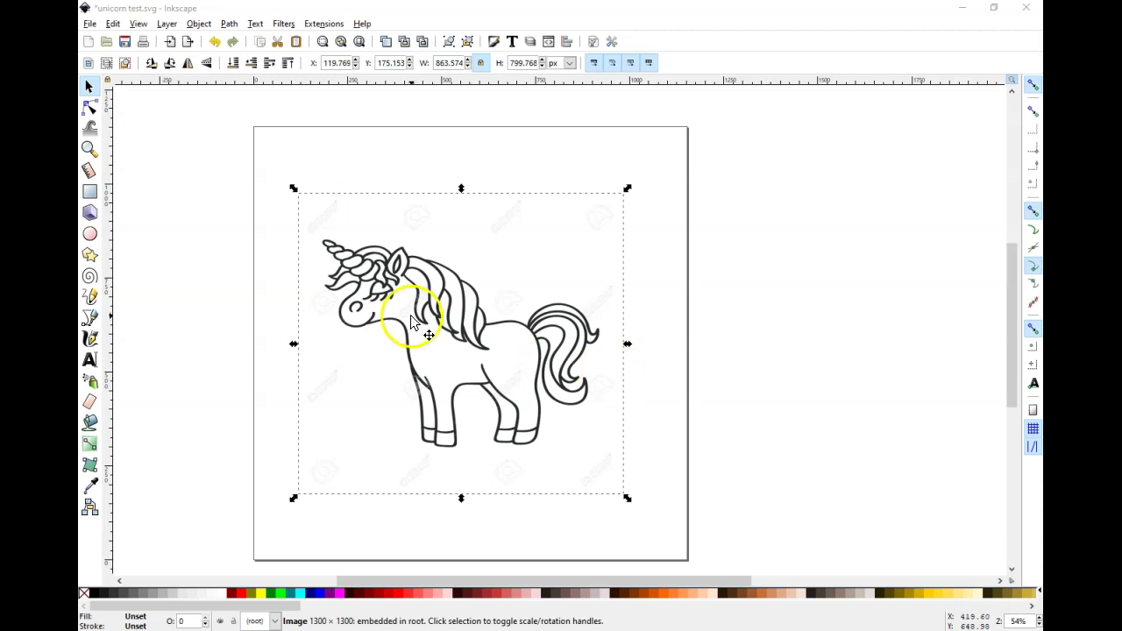
Nudge the embedded unicorn image a little to the right on the page.
{"action": "left_click_drag", "start_coordinate": [420, 321], "coordinate": [434, 319]}
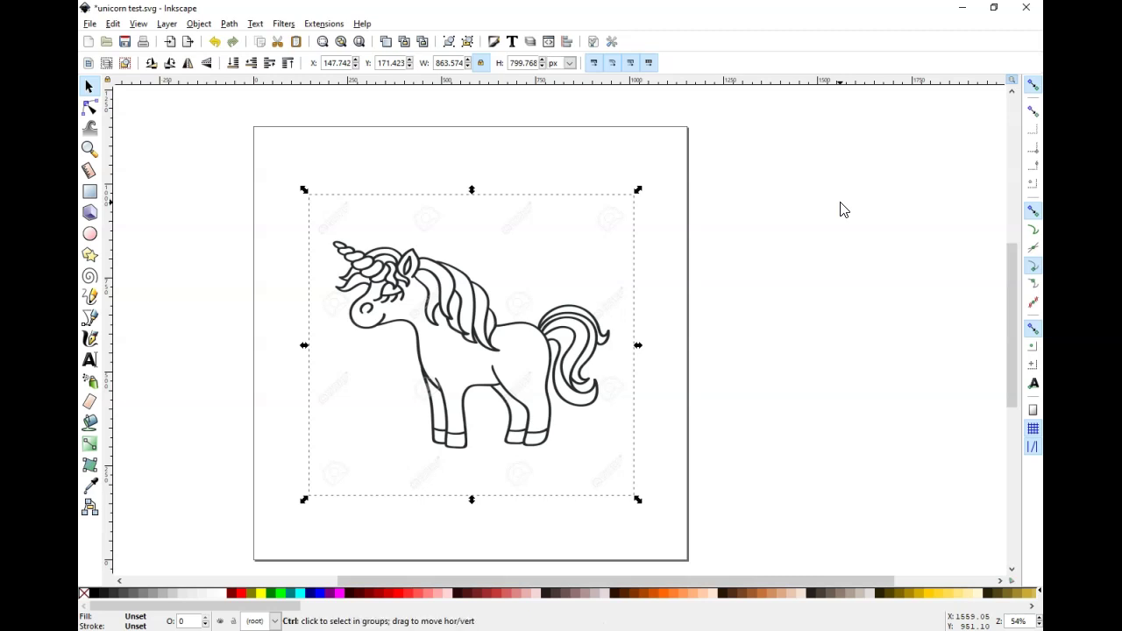
Check the page size in Document Properties, then close the panel.
{"action": "key", "text": "ctrl+shift+d"}
{"action": "left_click_drag", "start_coordinate": [990, 125], "coordinate": [408, 121]}
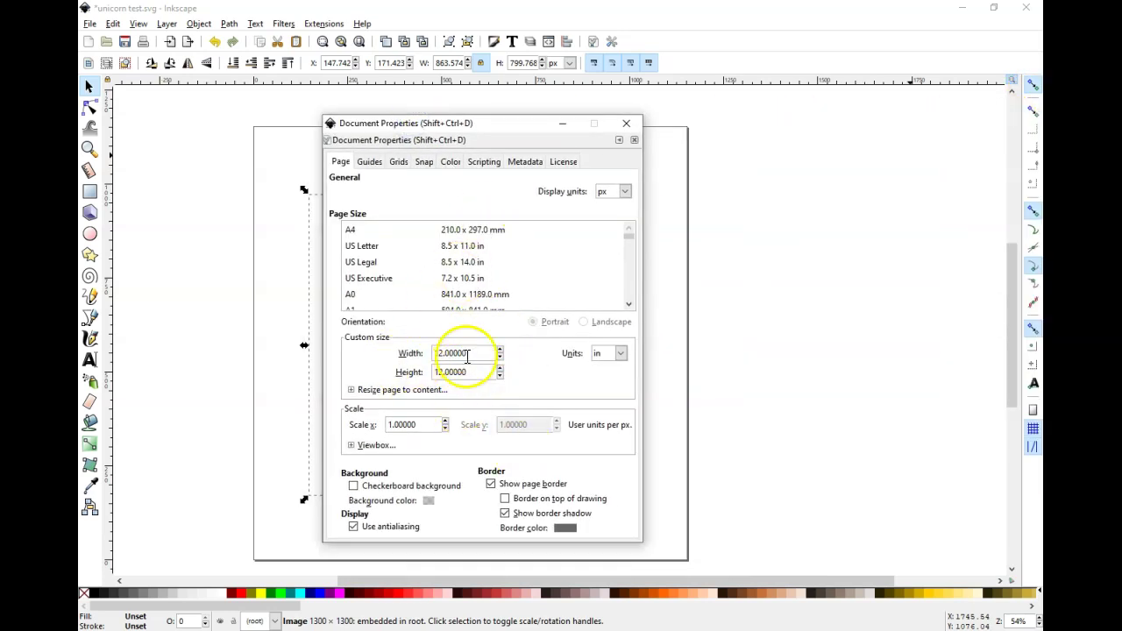
{"action": "left_click", "coordinate": [626, 123]}
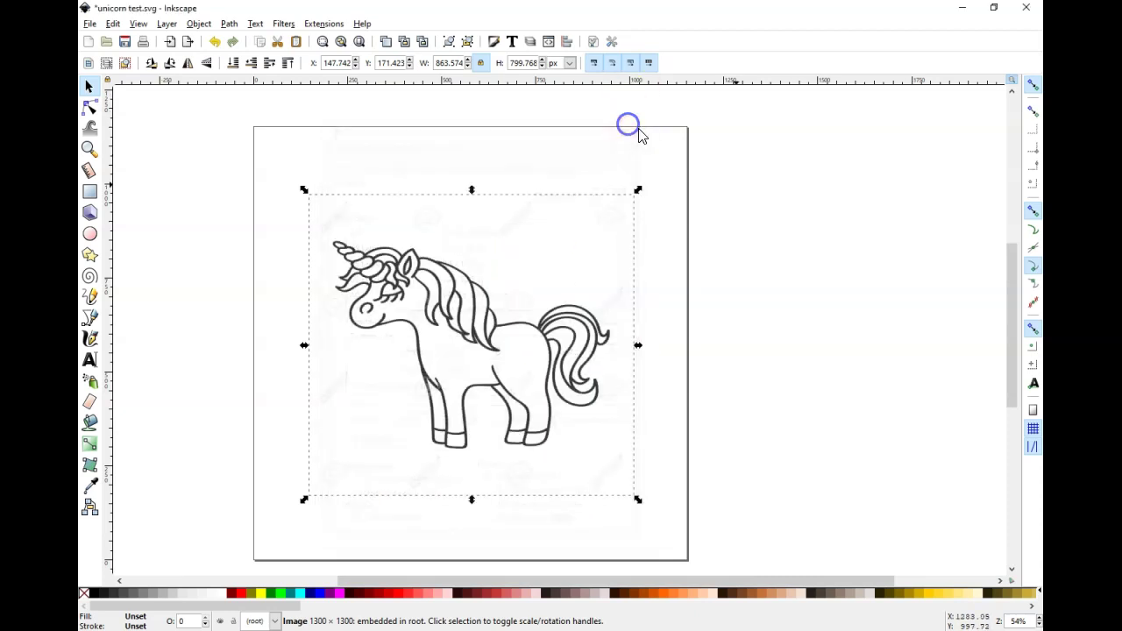
Shift the unicorn image slightly upward on the page.
{"action": "left_click", "coordinate": [420, 283]}
{"action": "left_click_drag", "start_coordinate": [420, 283], "coordinate": [419, 276]}
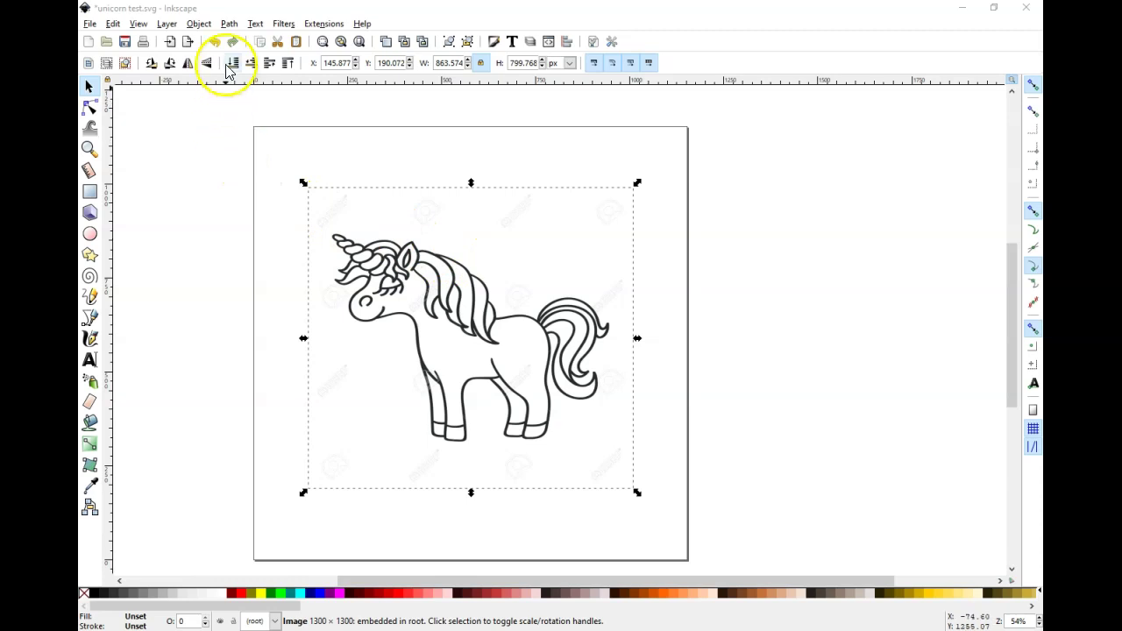
{"action": "left_click", "coordinate": [227, 25]}
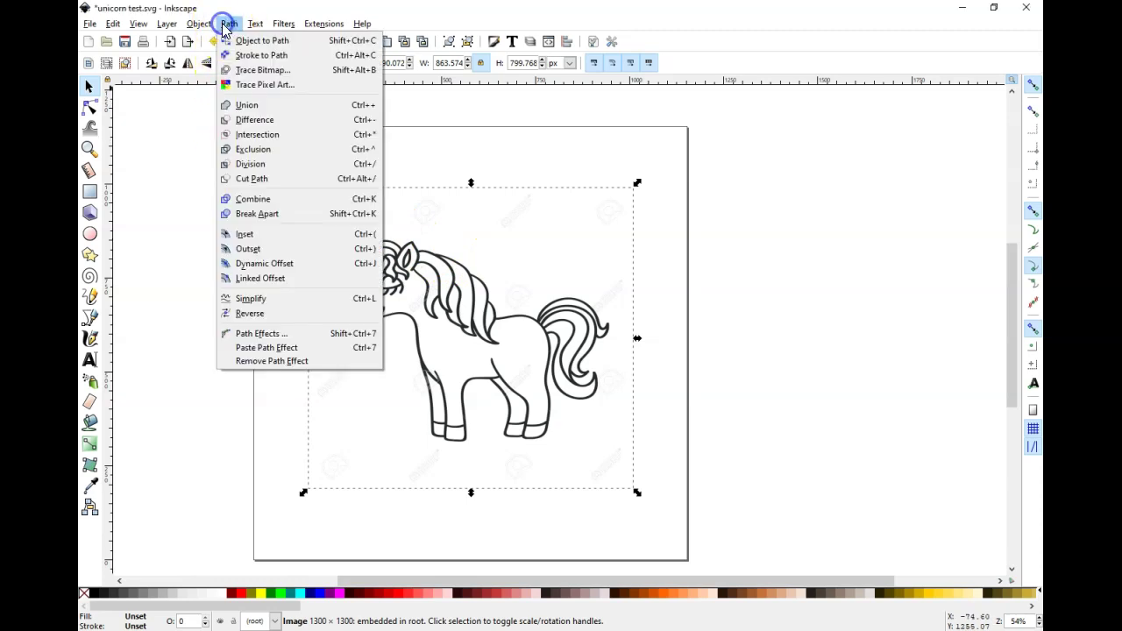
Open Trace Bitmap and turn off the Smooth option.
{"action": "left_click", "coordinate": [260, 74]}
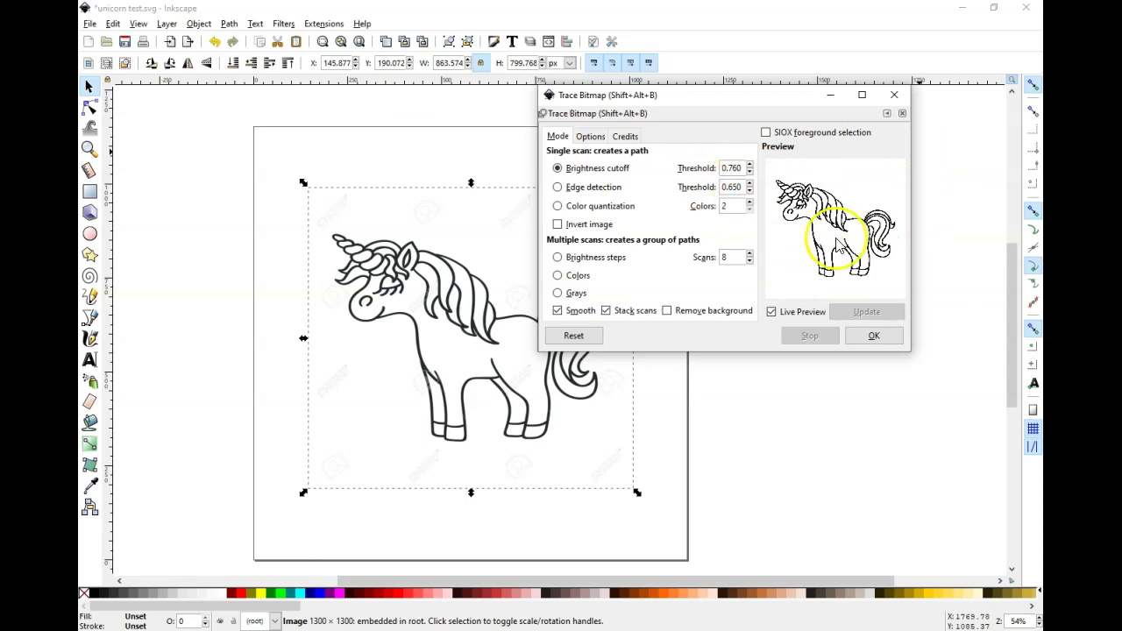
{"action": "left_click_drag", "start_coordinate": [699, 107], "coordinate": [797, 70]}
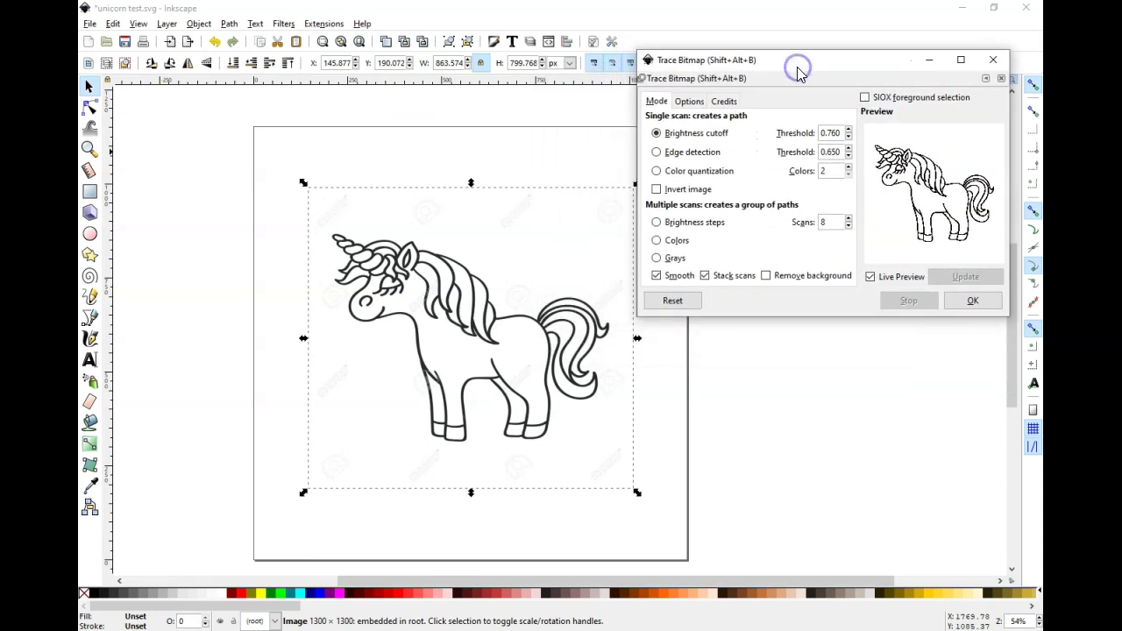
{"action": "left_click", "coordinate": [677, 276]}
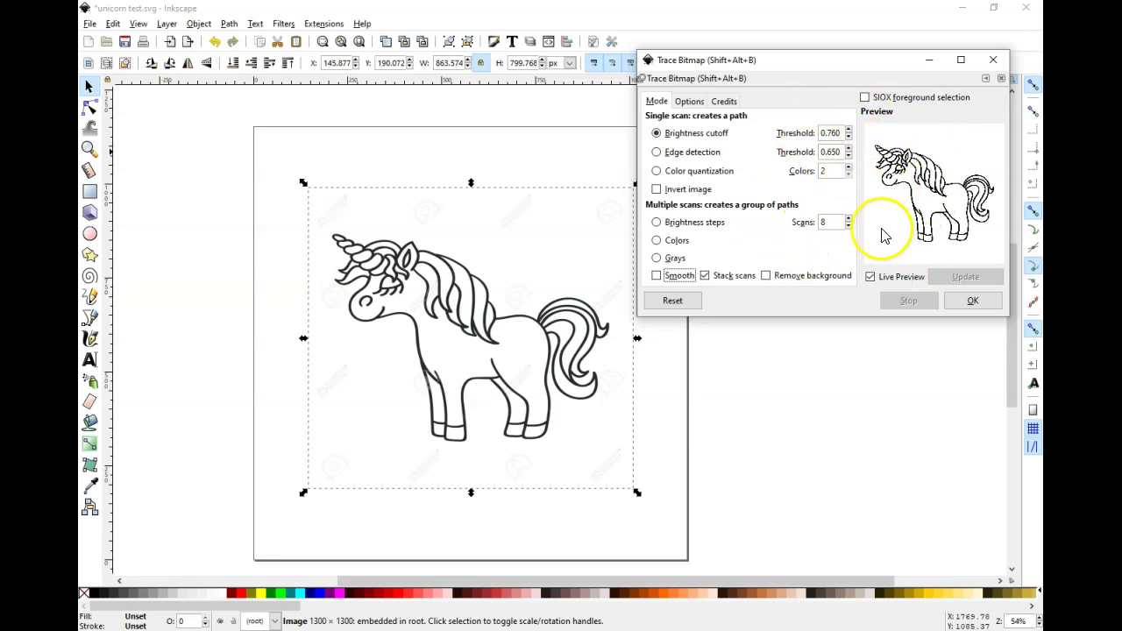
Set the brightness cutoff threshold to 0.800 and run the trace.
{"action": "left_click", "coordinate": [847, 130]}
{"action": "left_click", "coordinate": [847, 130]}
{"action": "left_click", "coordinate": [848, 130]}
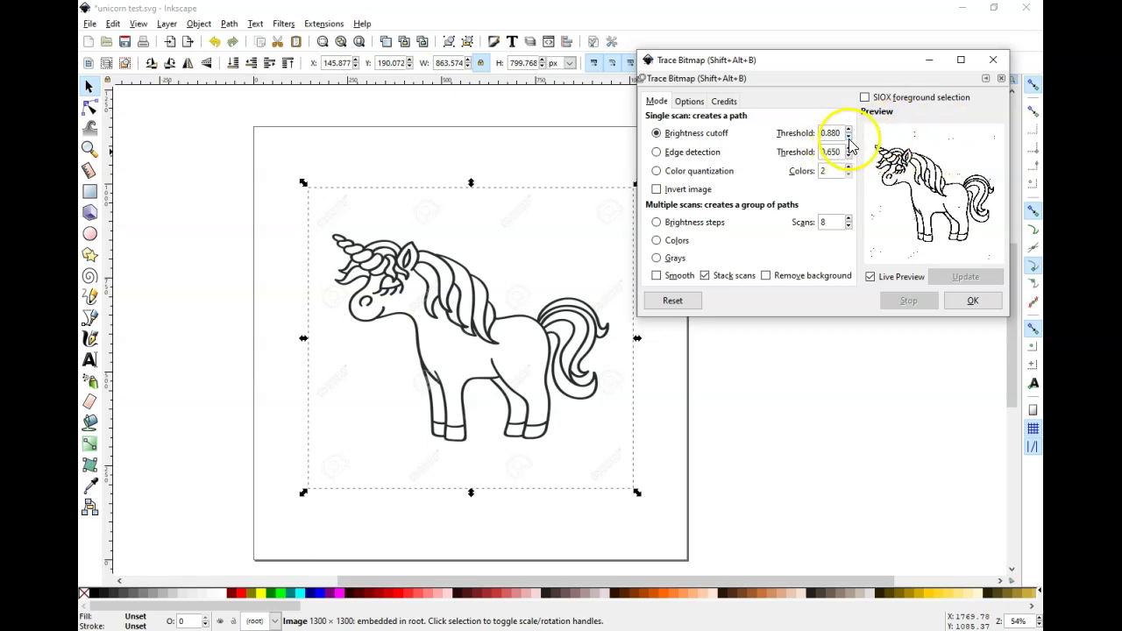
{"action": "left_click", "coordinate": [848, 136]}
{"action": "left_click", "coordinate": [847, 137]}
{"action": "left_click", "coordinate": [847, 138]}
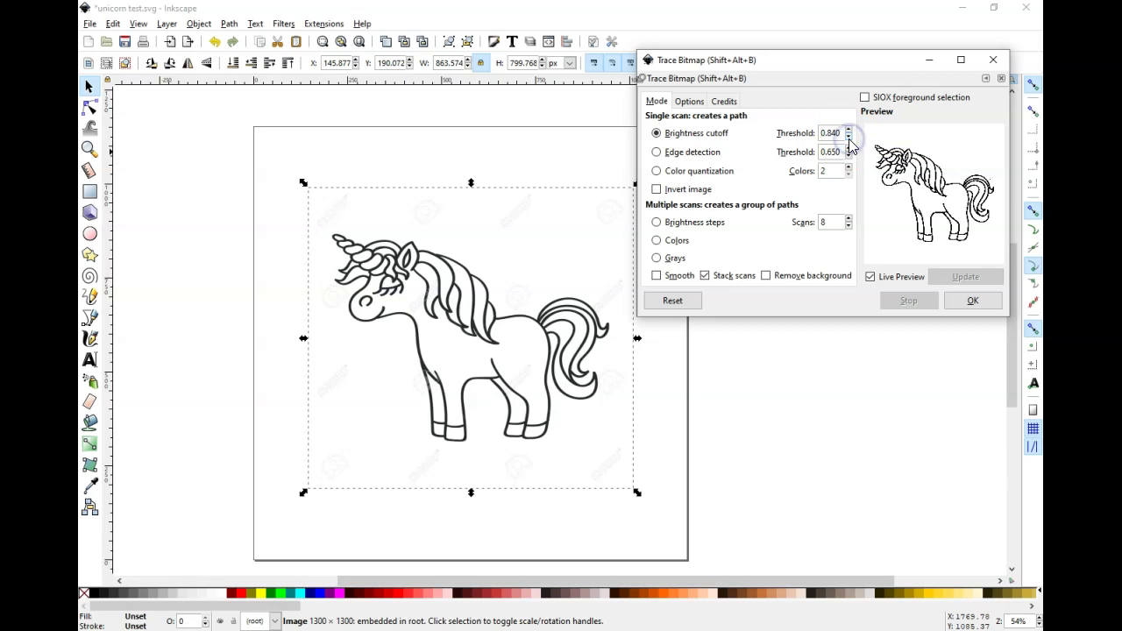
{"action": "left_click", "coordinate": [847, 137]}
{"action": "left_click", "coordinate": [843, 136]}
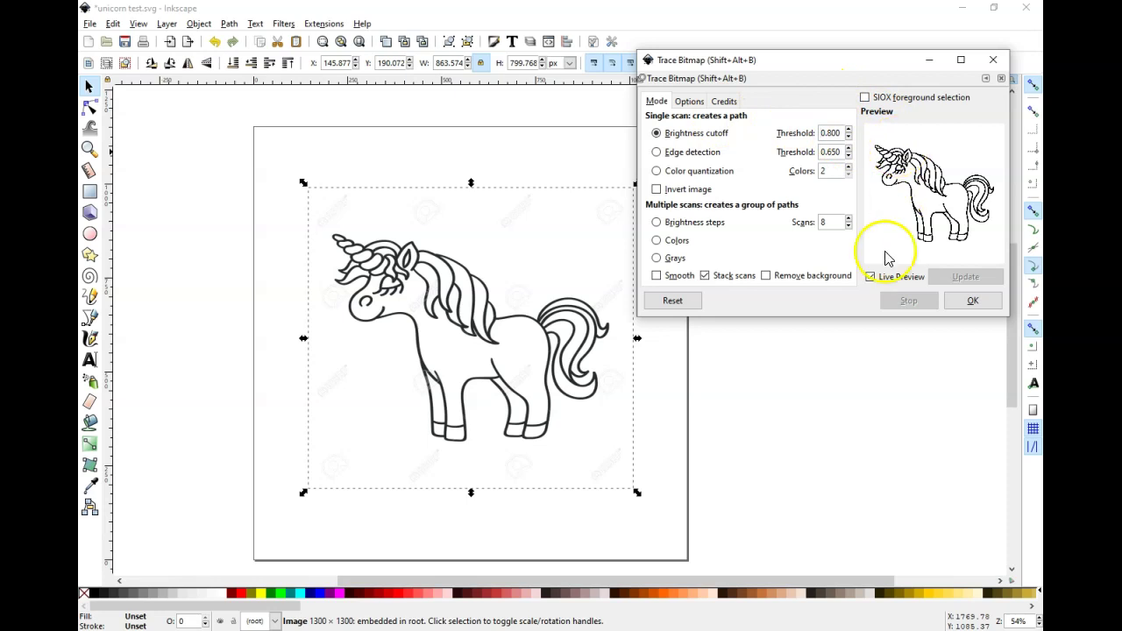
{"action": "left_click", "coordinate": [958, 305]}
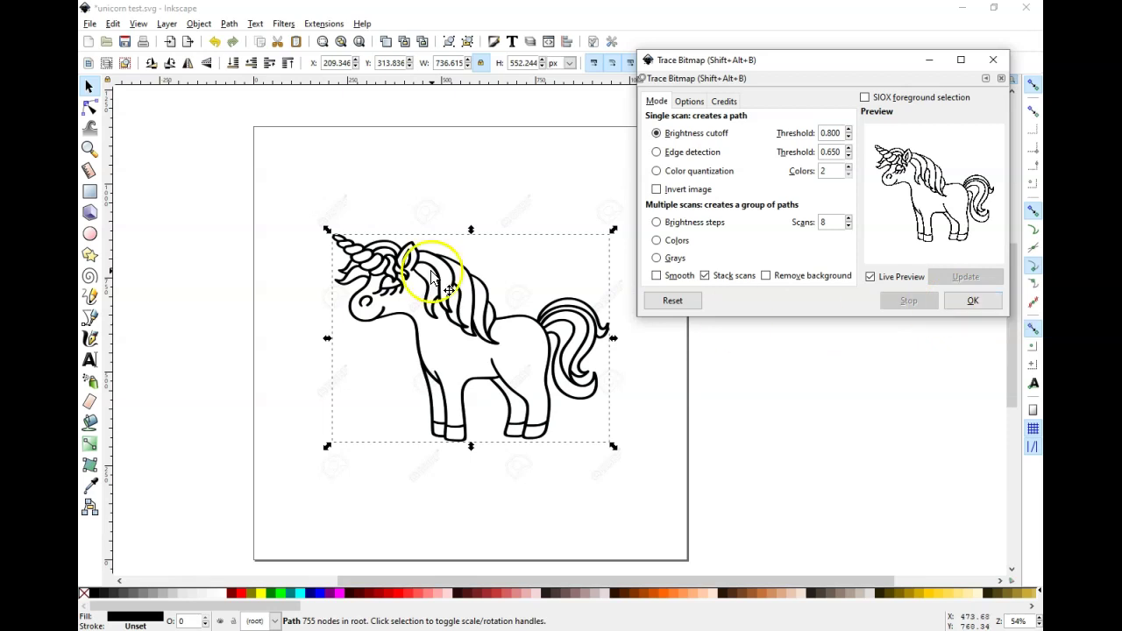
Move the traced path beside the original image and zoom in to compare them.
{"action": "left_click", "coordinate": [994, 62]}
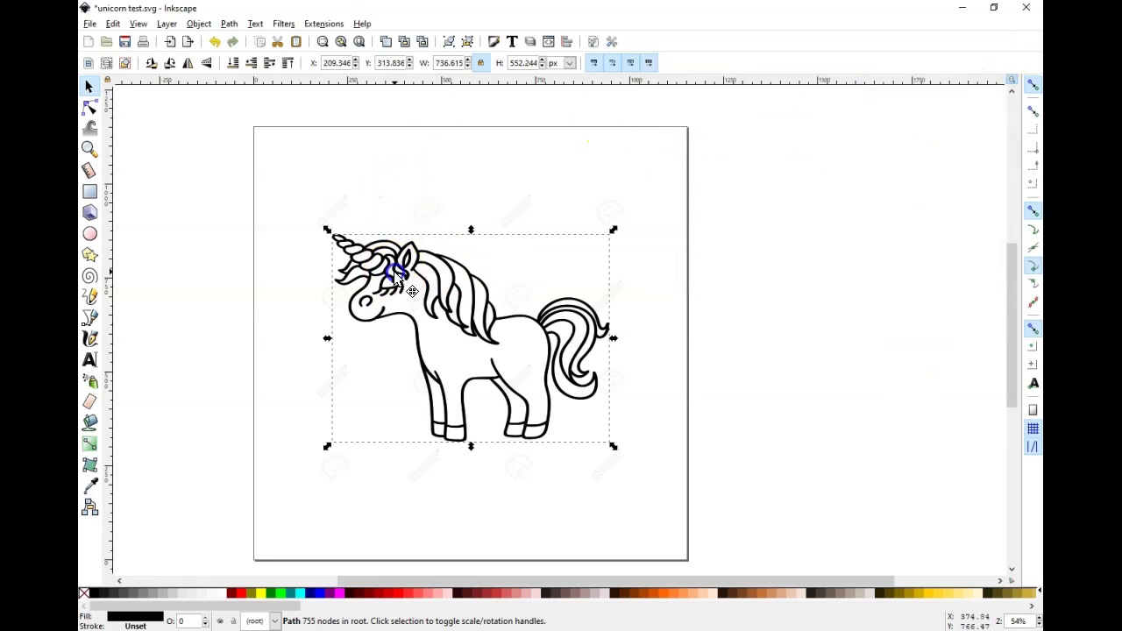
{"action": "mouse_move", "coordinate": [394, 271]}
{"action": "left_mouse_down"}
{"action": "mouse_move", "coordinate": [649, 206]}
{"action": "mouse_move", "coordinate": [676, 238]}
{"action": "mouse_move", "coordinate": [708, 232]}
{"action": "left_mouse_up"}
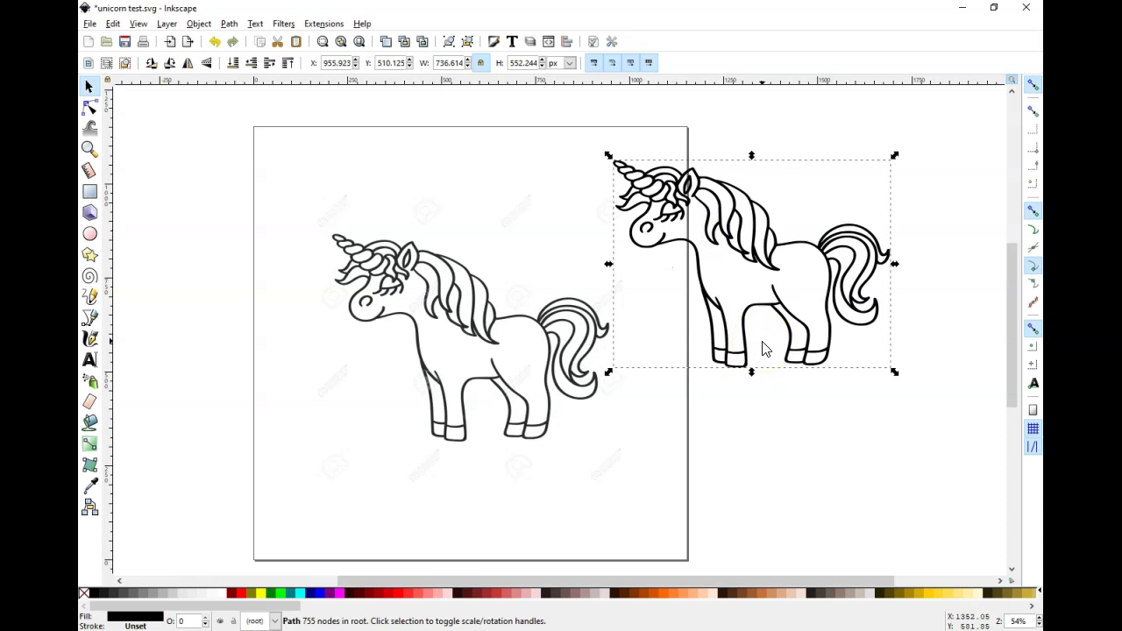
{"action": "key", "text": "ctrl"}
{"action": "scroll", "coordinate": [763, 348], "scroll_direction": "up", "scroll_amount": 4}
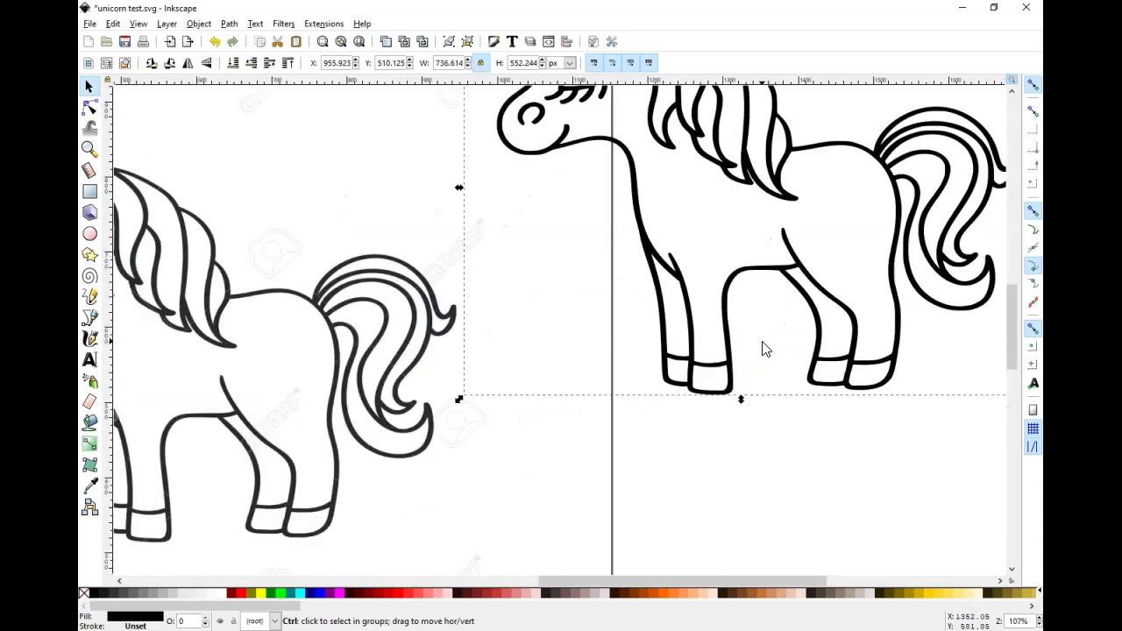
{"action": "scroll", "coordinate": [762, 349], "scroll_direction": "up", "scroll_amount": 2}
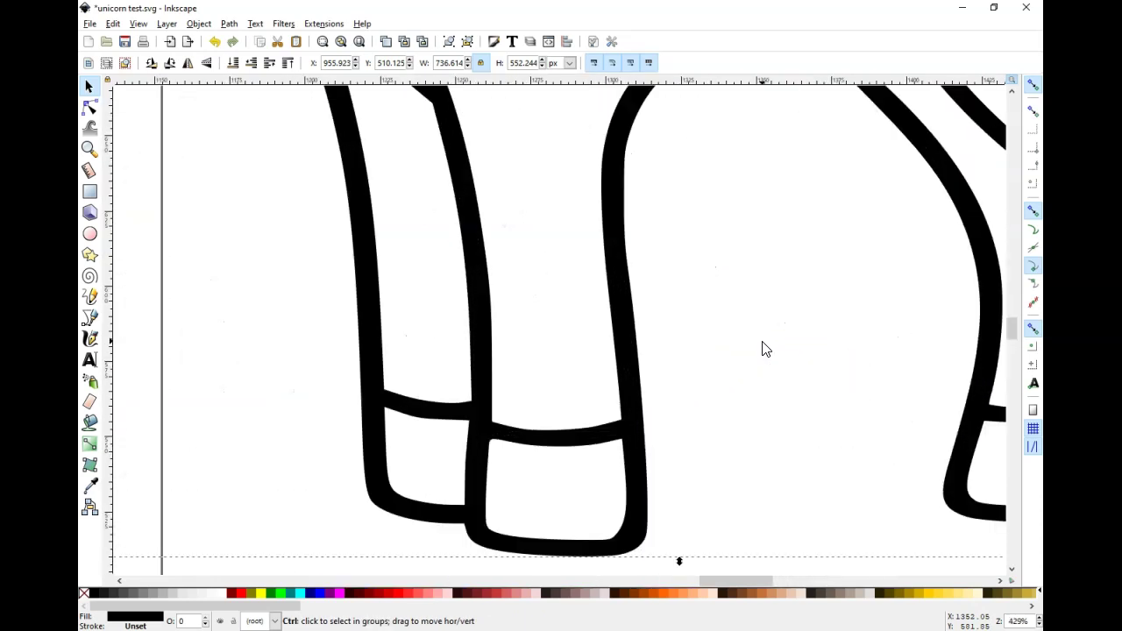
{"action": "scroll", "coordinate": [762, 348], "scroll_direction": "down", "scroll_amount": 2}
{"action": "scroll", "coordinate": [763, 348], "scroll_direction": "up", "scroll_amount": 6}
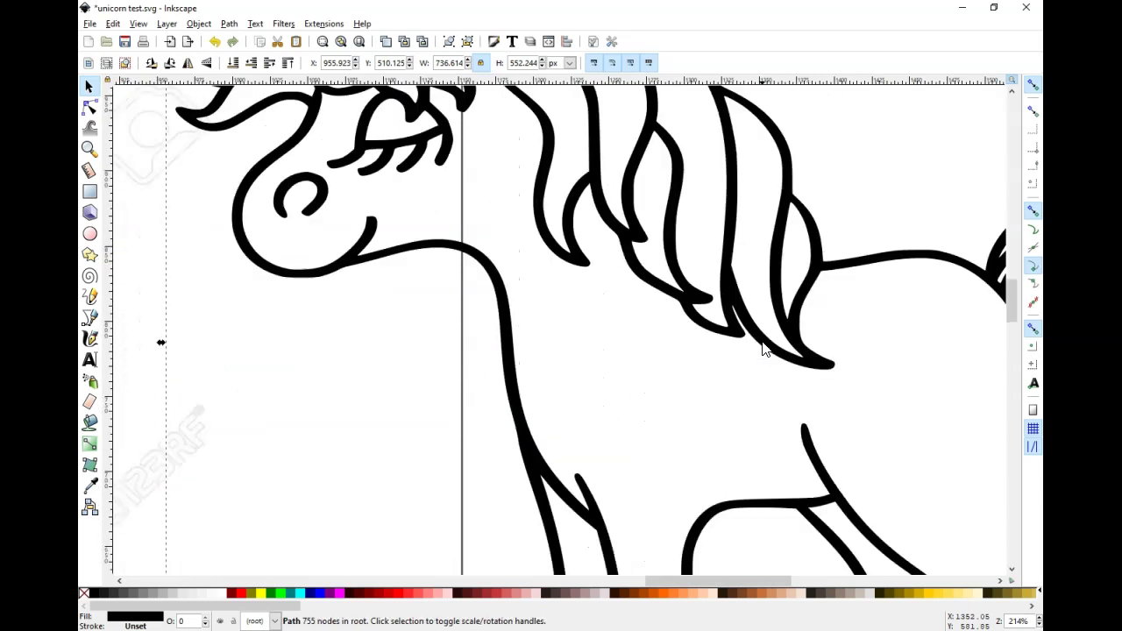
{"action": "scroll", "coordinate": [762, 349], "scroll_direction": "up", "scroll_amount": 4}
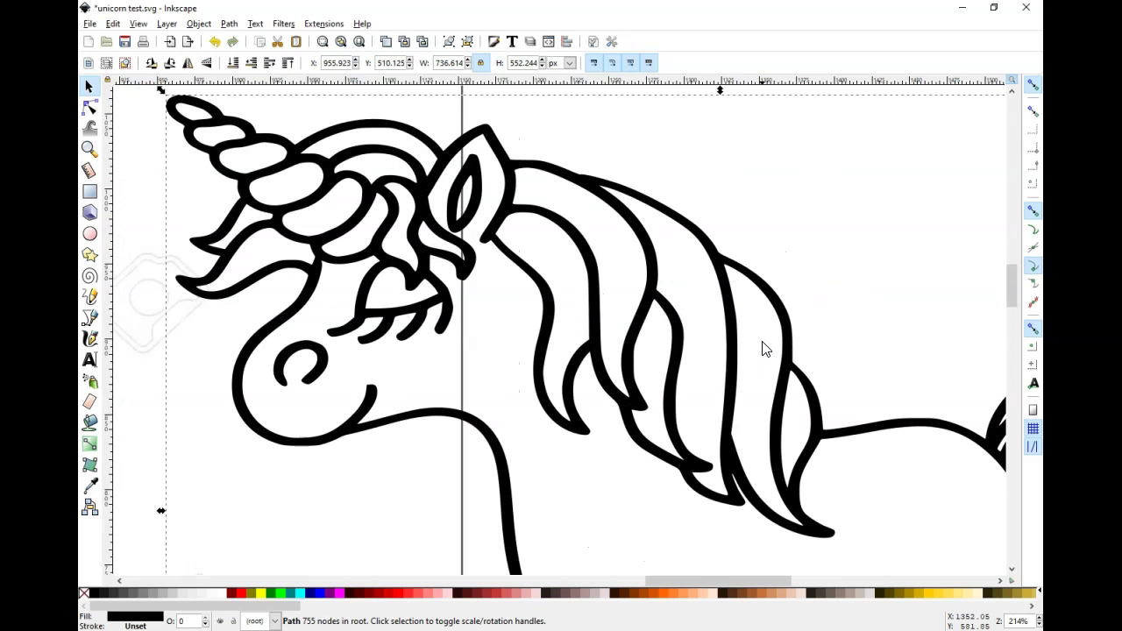
{"action": "scroll", "coordinate": [763, 349], "scroll_direction": "down", "scroll_amount": 5}
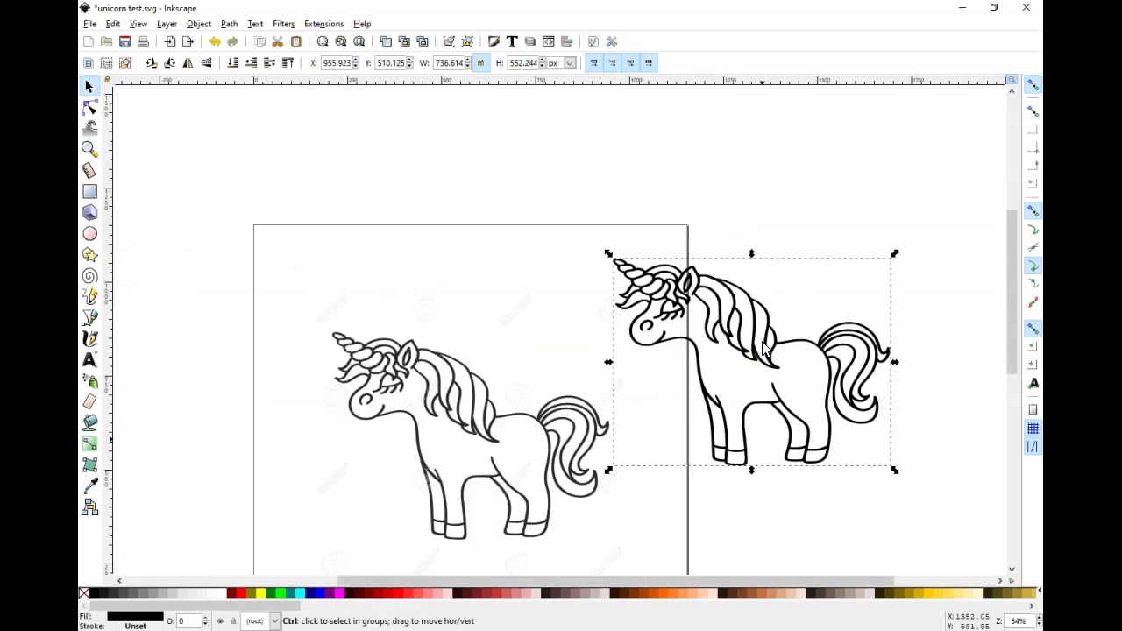
{"action": "scroll", "coordinate": [763, 349], "scroll_direction": "down", "scroll_amount": 2}
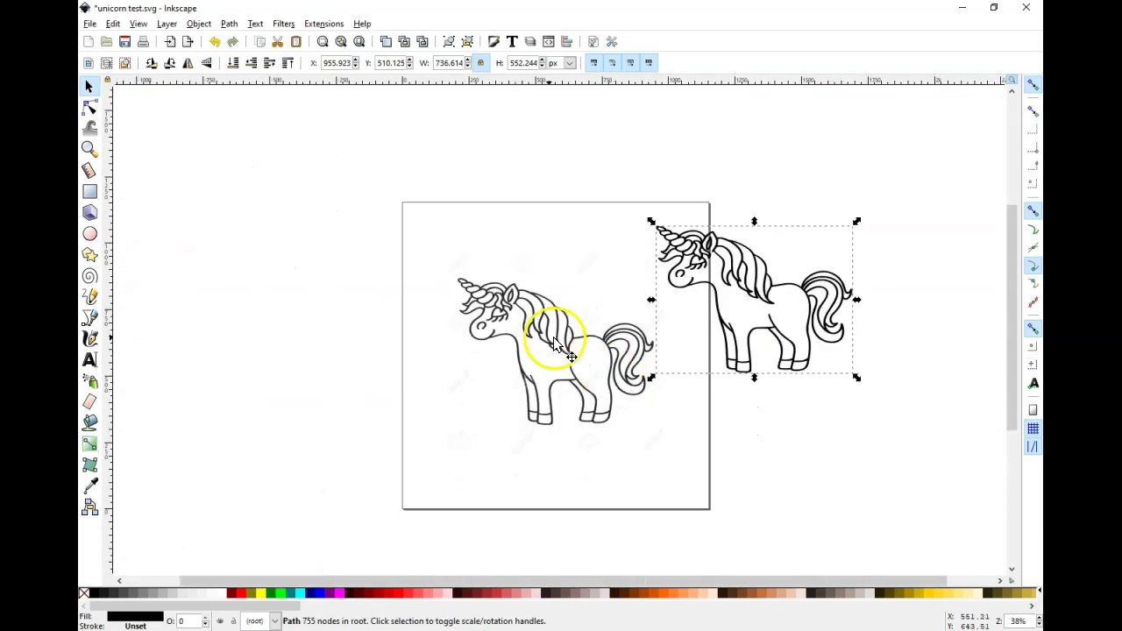
Move the original bitmap off to the left and place the traced unicorn on the page.
{"action": "left_click_drag", "start_coordinate": [561, 342], "coordinate": [291, 324]}
{"action": "left_click_drag", "start_coordinate": [747, 278], "coordinate": [536, 329]}
{"action": "scroll", "coordinate": [537, 329], "scroll_direction": "up", "scroll_amount": 3}
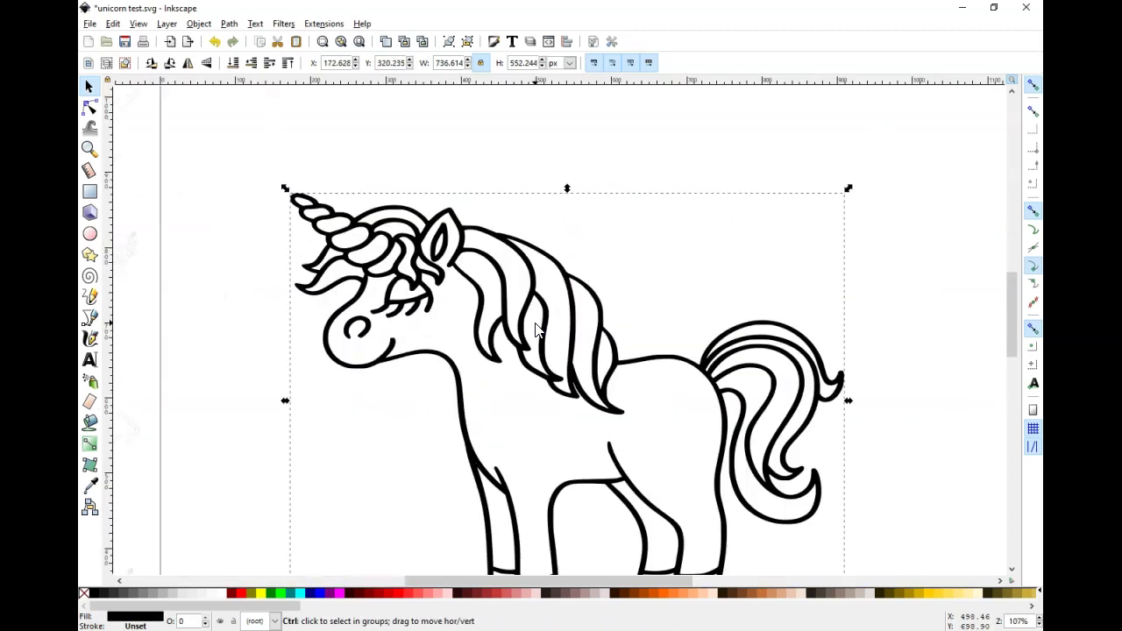
{"action": "scroll", "coordinate": [536, 329], "scroll_direction": "down", "scroll_amount": 1}
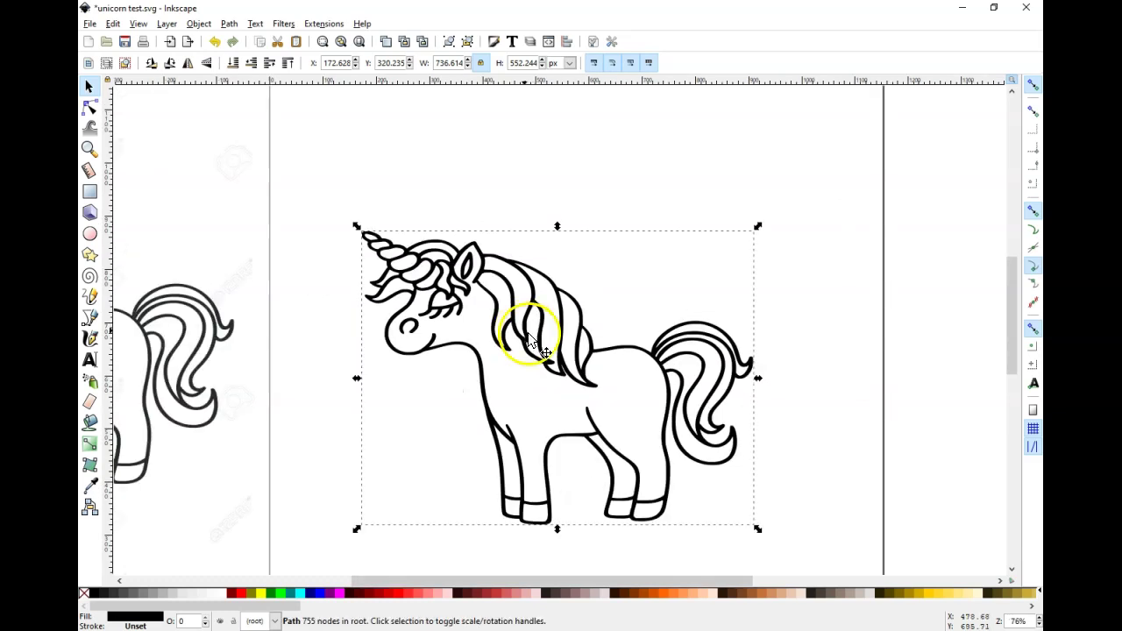
Break Apart the traced unicorn into 34 separate paths, then deselect them.
{"action": "left_click", "coordinate": [641, 148]}
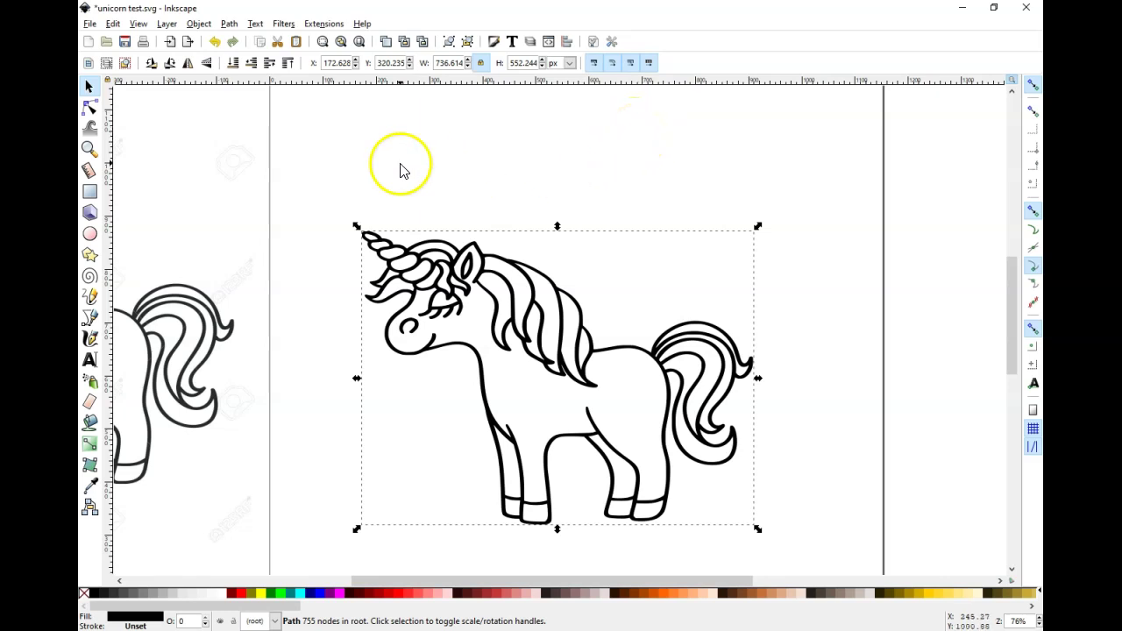
{"action": "left_click", "coordinate": [228, 24]}
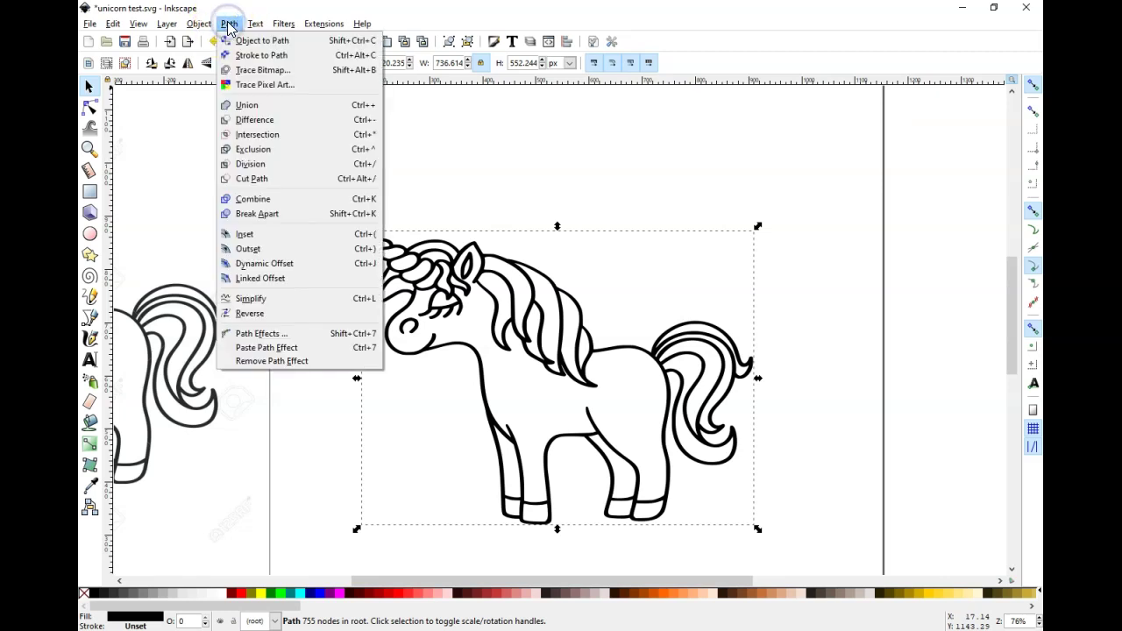
{"action": "left_click", "coordinate": [265, 223]}
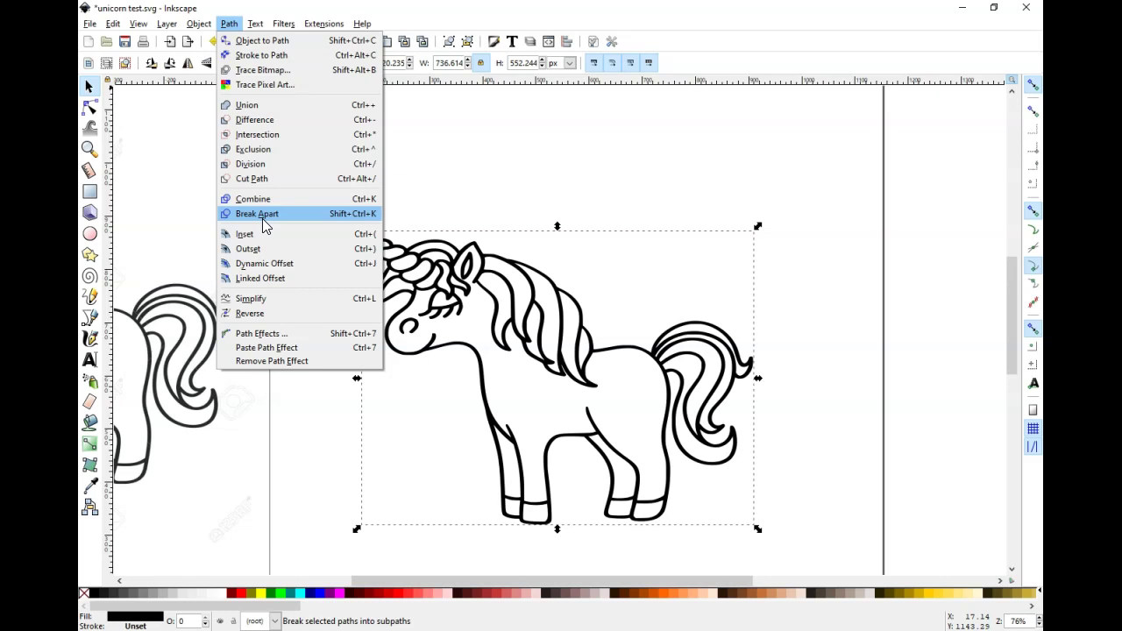
{"action": "left_click", "coordinate": [261, 216]}
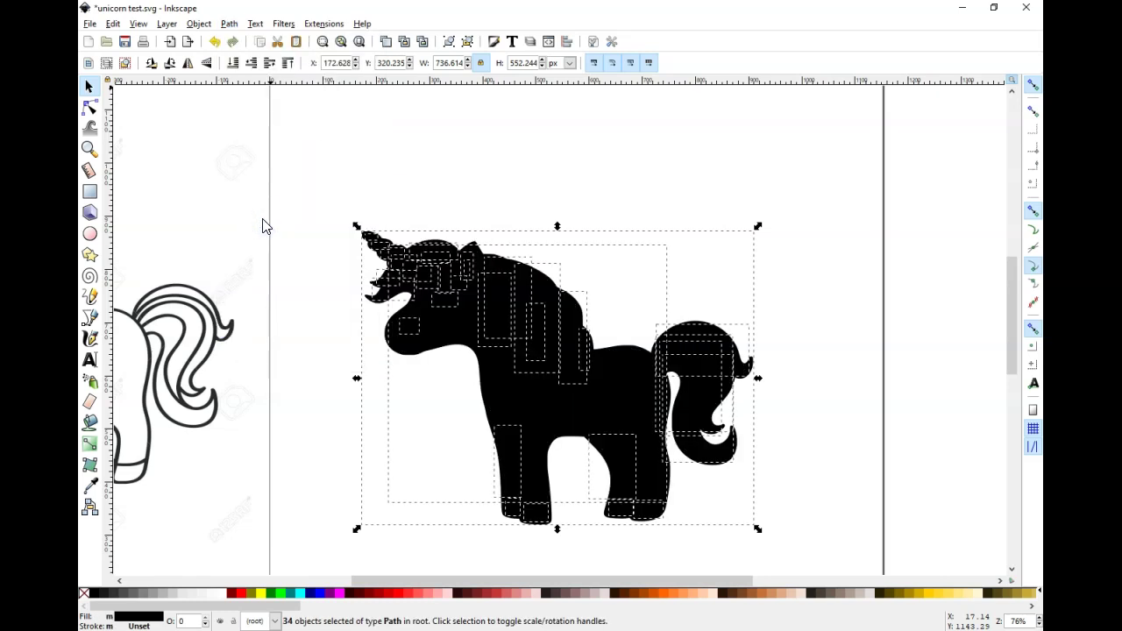
{"action": "left_click", "coordinate": [403, 142]}
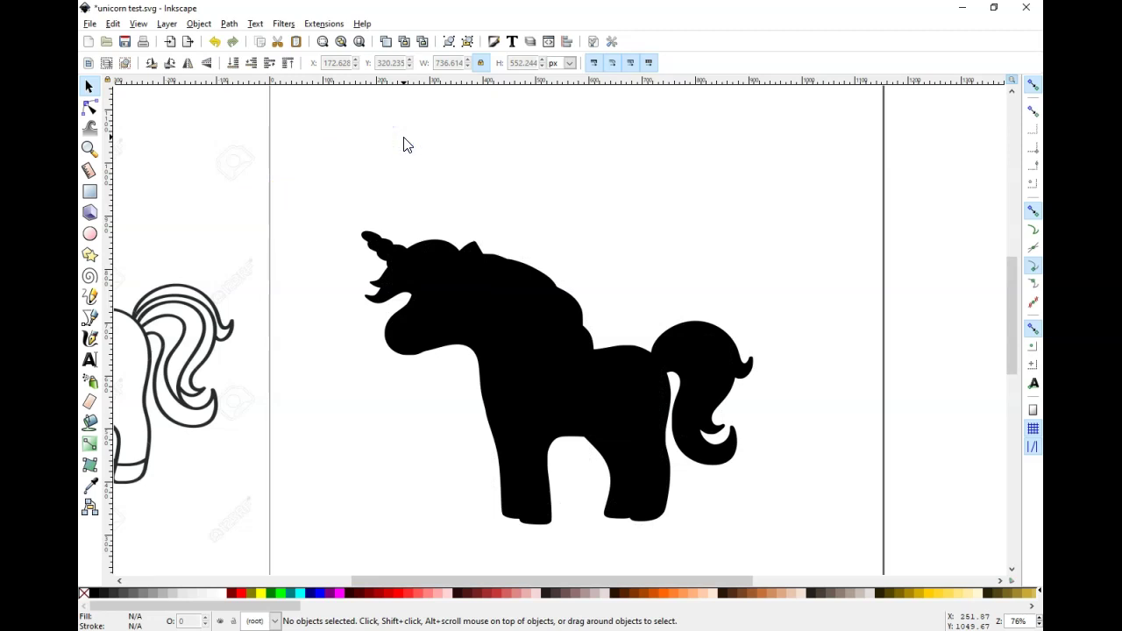
With the Node tool, fill the body, front leg, back leg and ear white.
{"action": "left_click", "coordinate": [91, 108]}
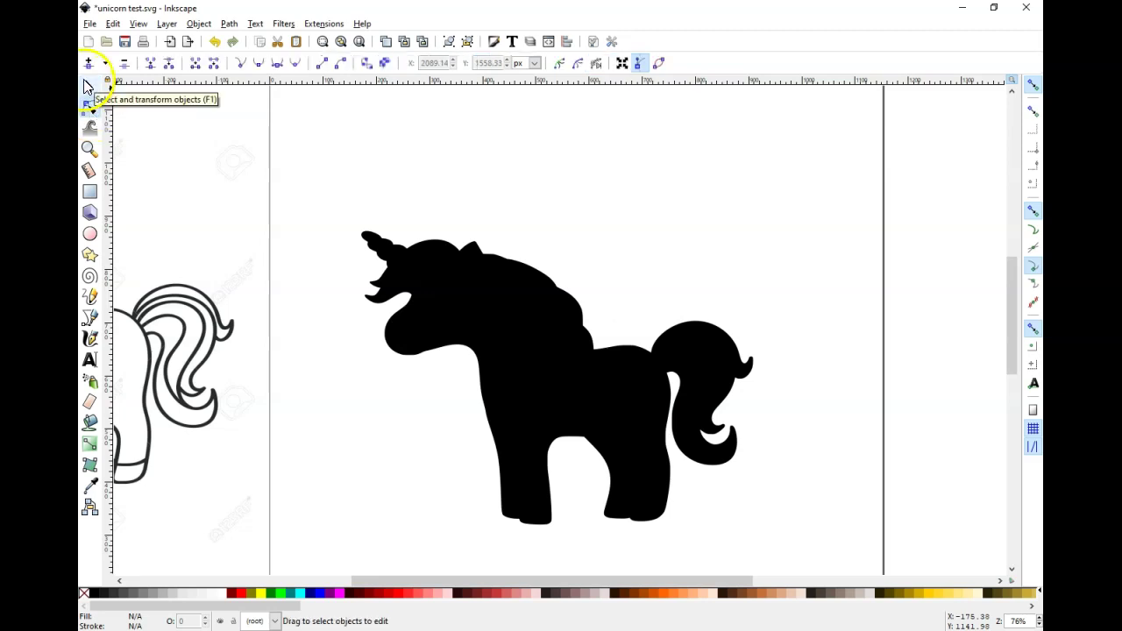
{"action": "left_click", "coordinate": [89, 86]}
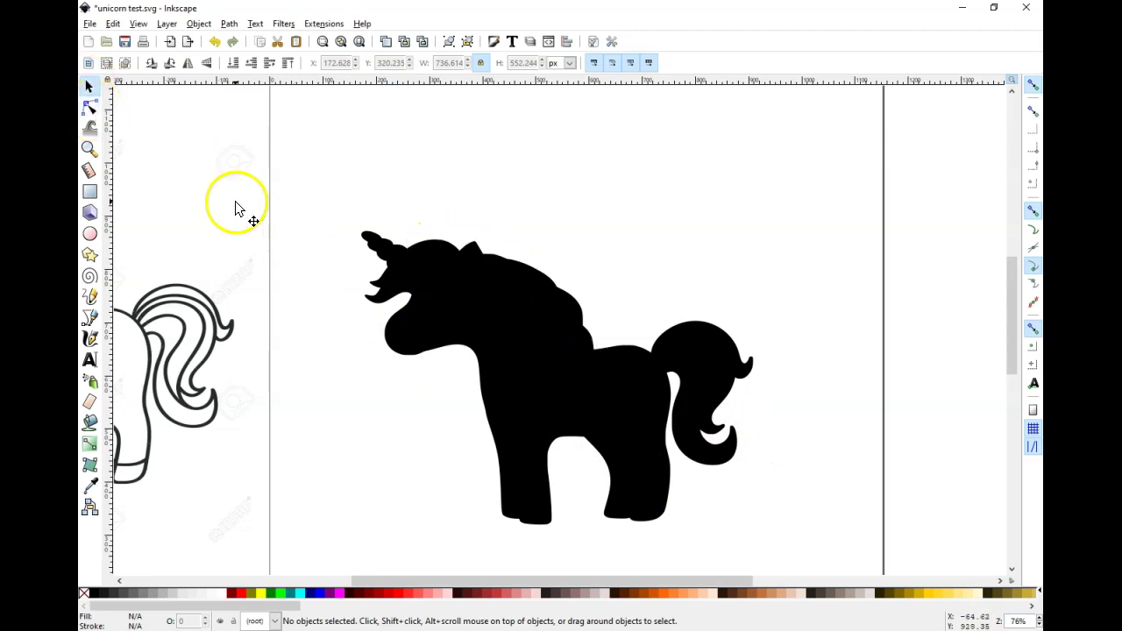
{"action": "left_click", "coordinate": [90, 108]}
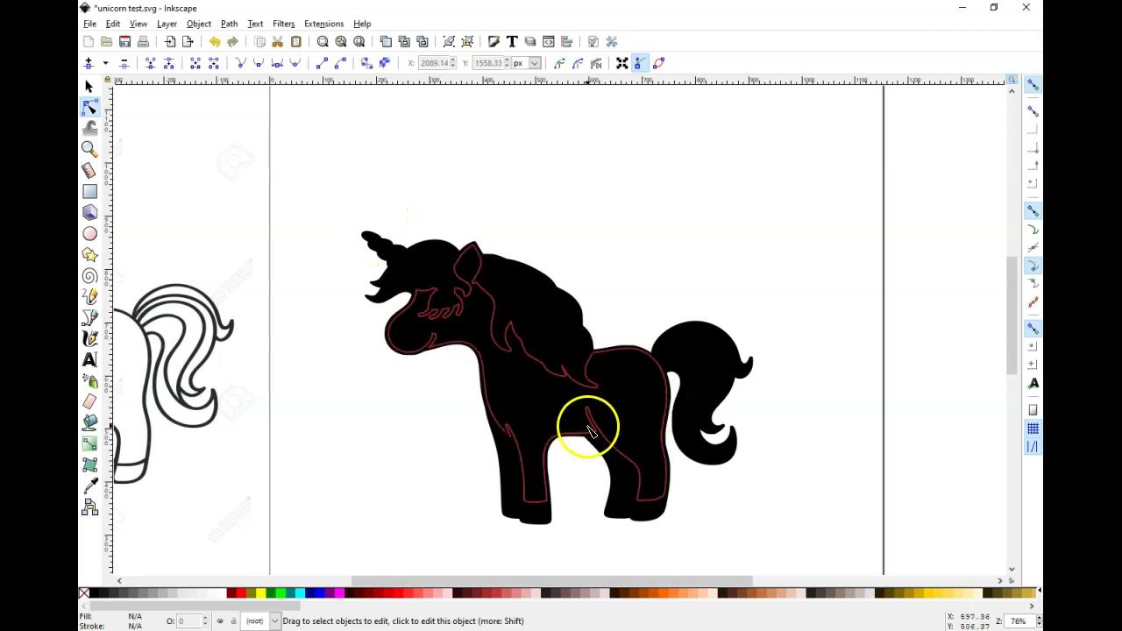
{"action": "left_click", "coordinate": [515, 403]}
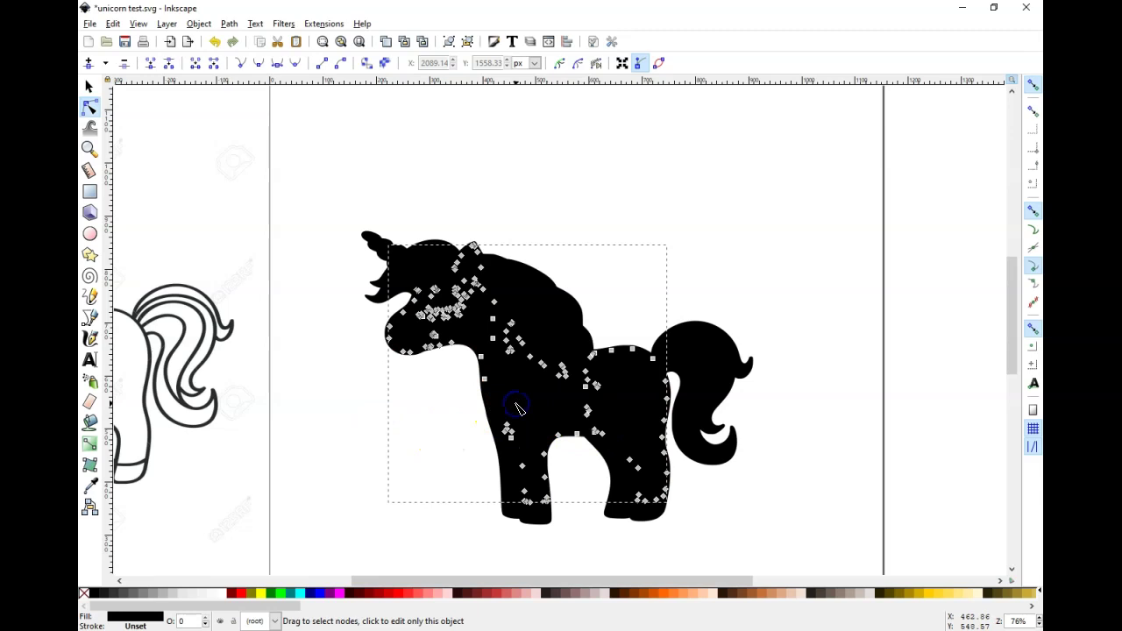
{"action": "left_click", "coordinate": [221, 595]}
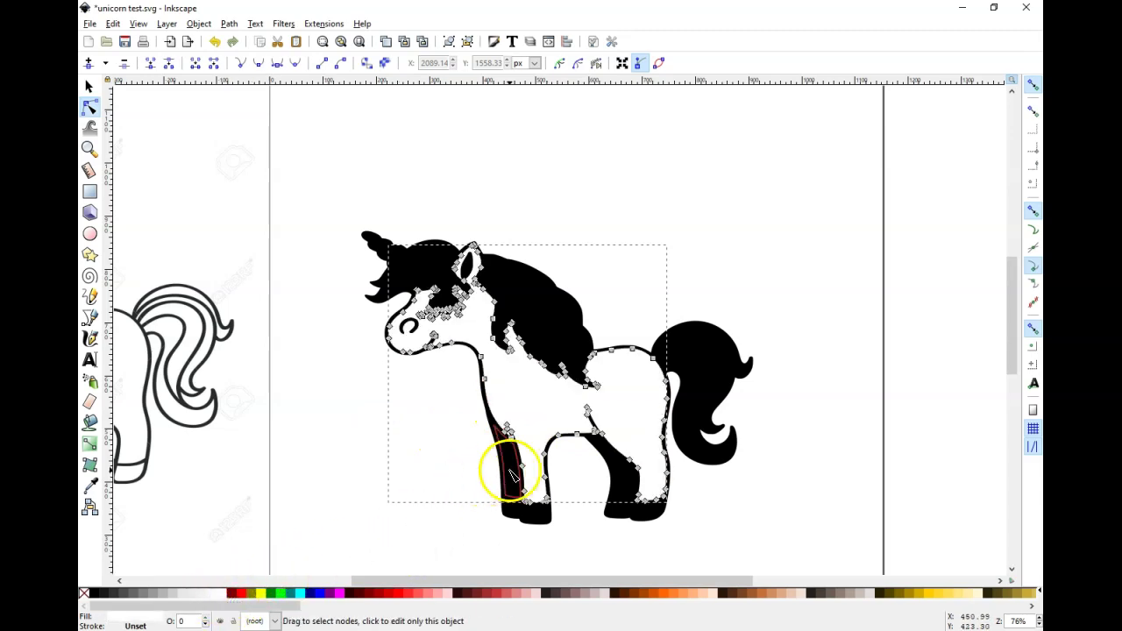
{"action": "left_click", "coordinate": [508, 464]}
{"action": "left_click", "coordinate": [221, 595]}
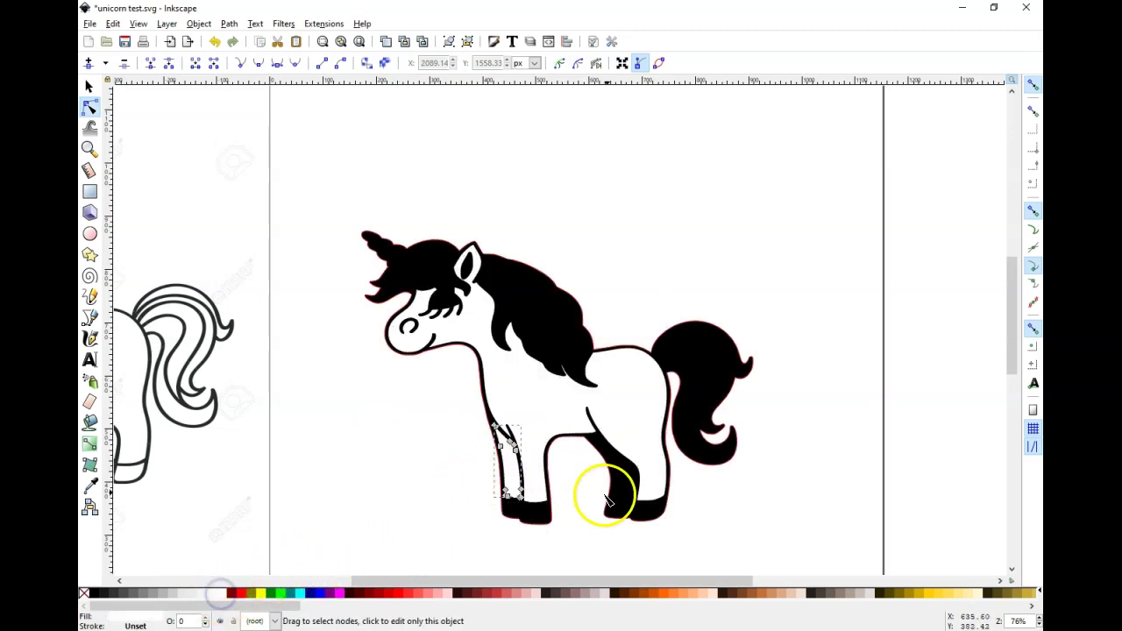
{"action": "left_click", "coordinate": [603, 491]}
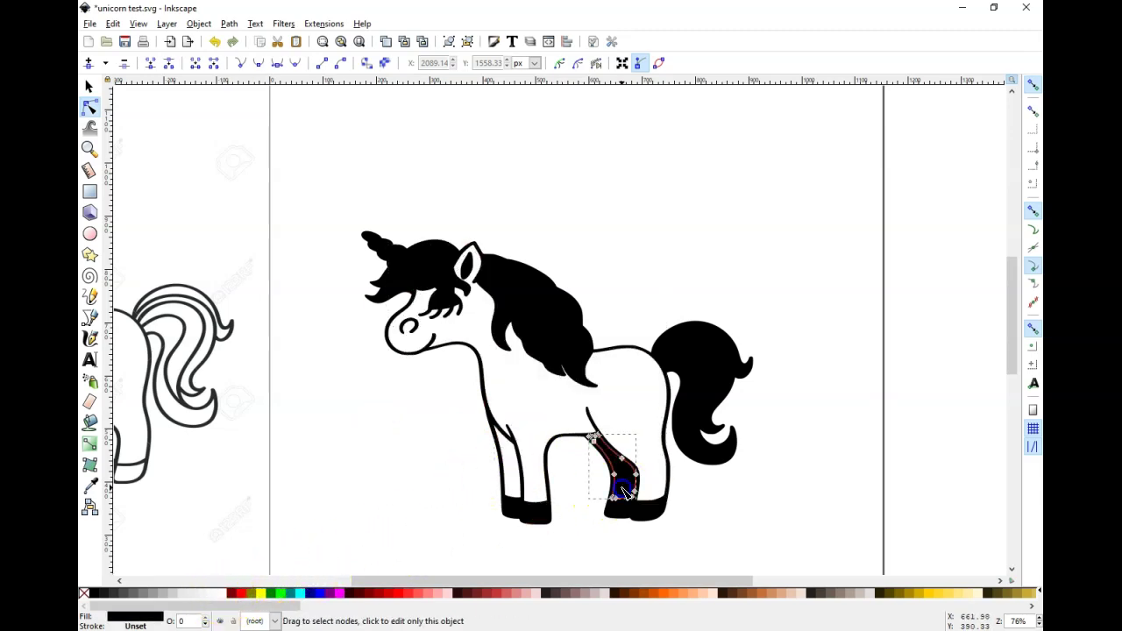
{"action": "left_click", "coordinate": [221, 595]}
{"action": "left_click", "coordinate": [445, 301]}
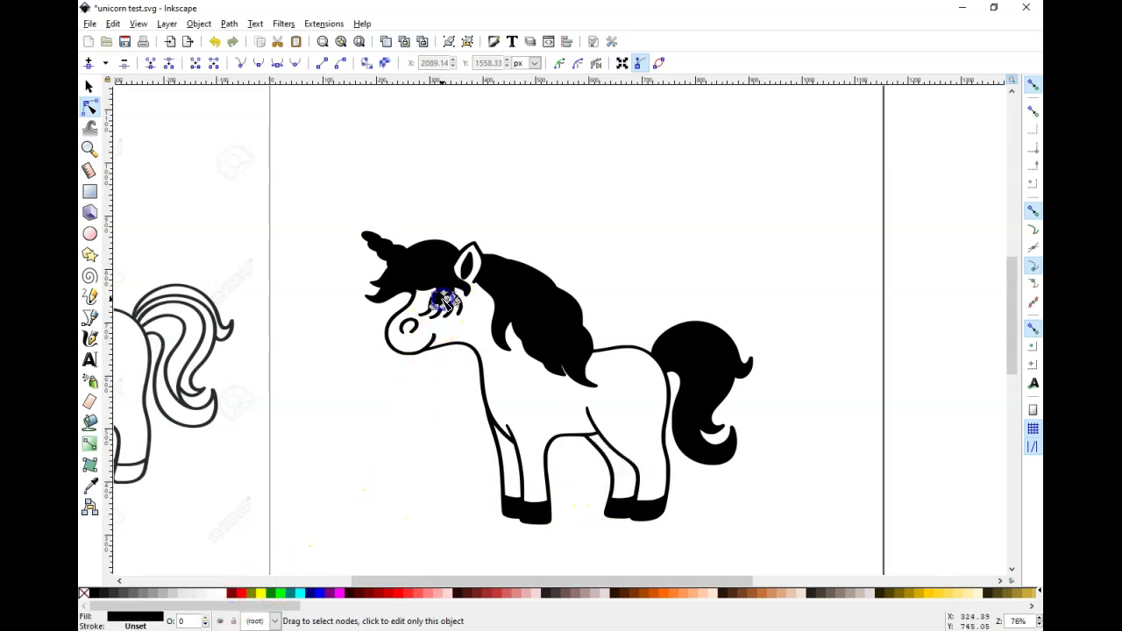
{"action": "left_click", "coordinate": [472, 275]}
{"action": "left_click", "coordinate": [219, 593]}
{"action": "left_click", "coordinate": [347, 471]}
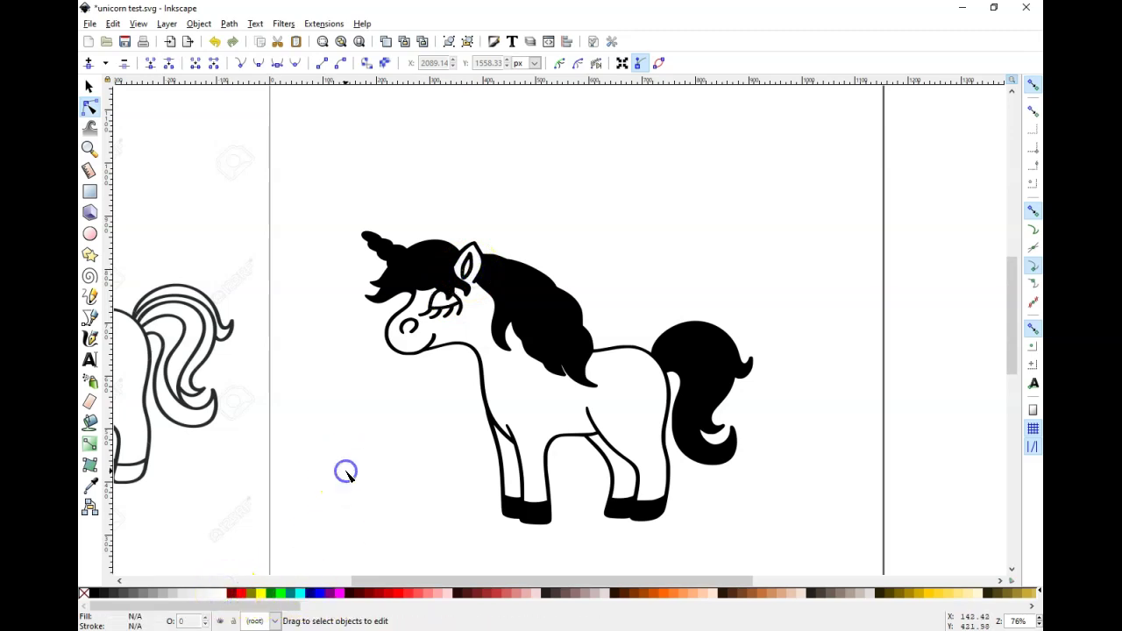
Fill the horn pieces brown.
{"action": "left_click", "coordinate": [377, 246]}
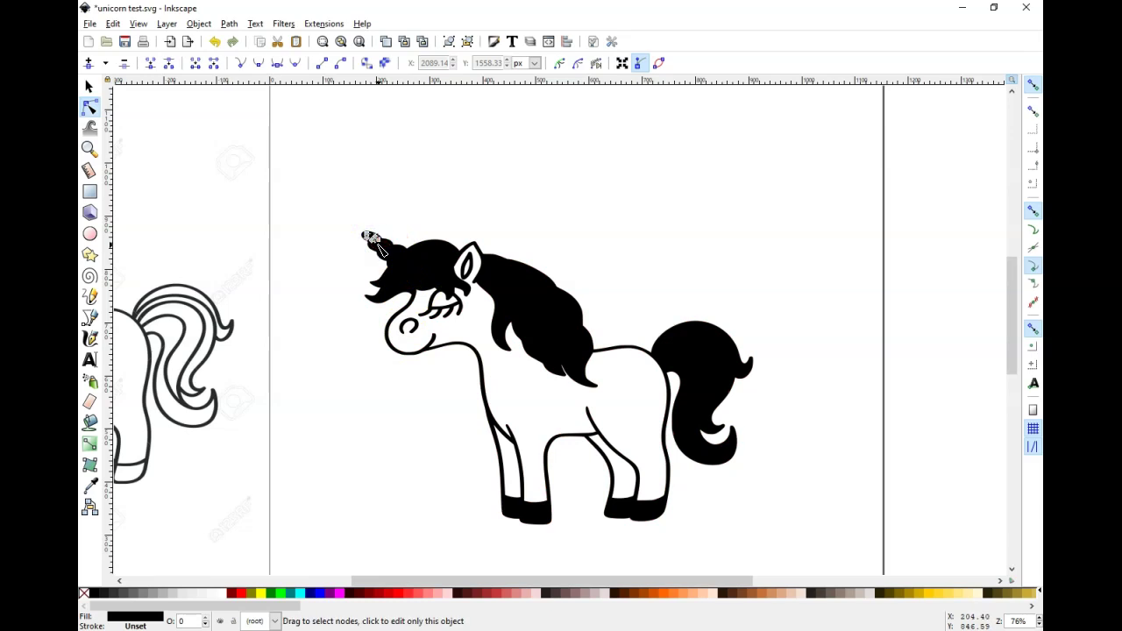
{"action": "key", "text": "ctrl+a"}
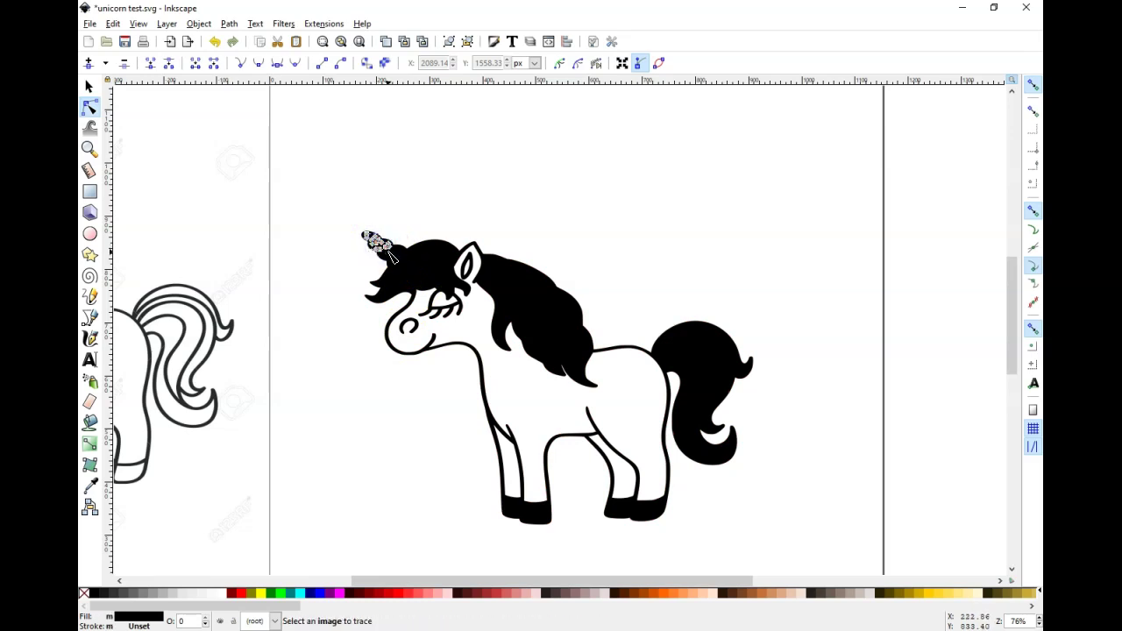
{"action": "left_click", "coordinate": [396, 263], "text": "shift"}
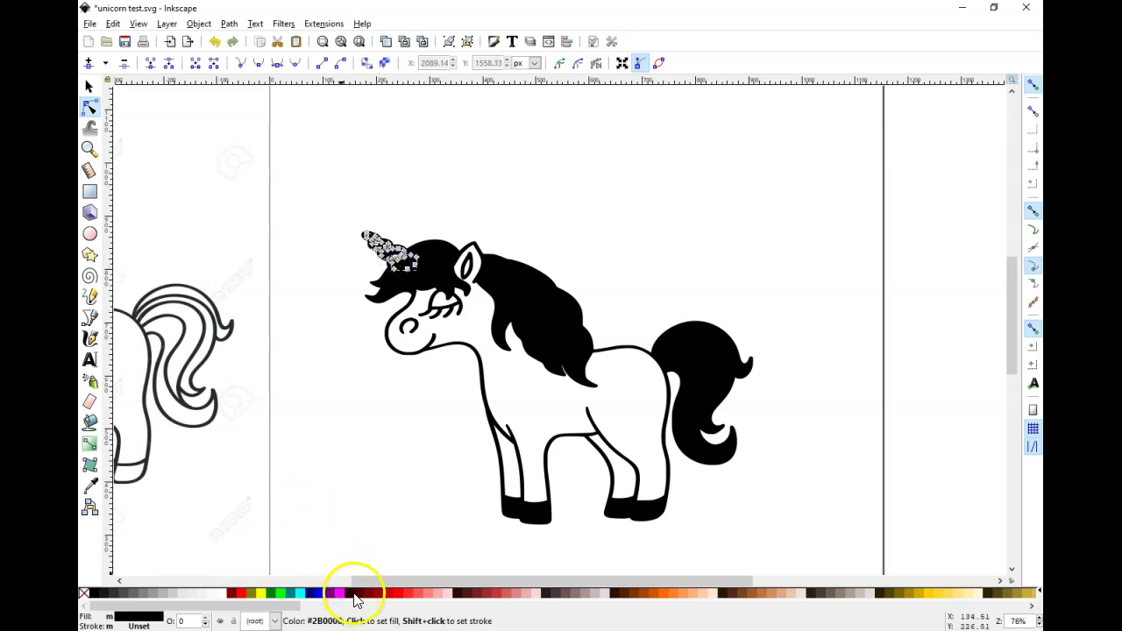
{"action": "left_click", "coordinate": [626, 593]}
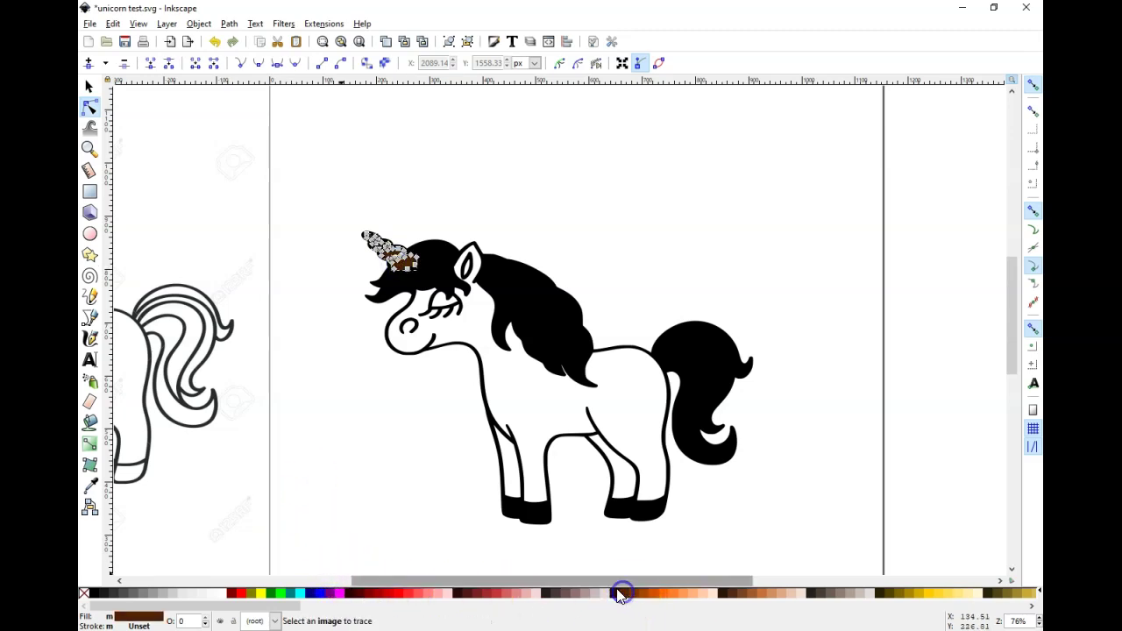
{"action": "left_click", "coordinate": [448, 440]}
{"action": "left_click", "coordinate": [419, 272]}
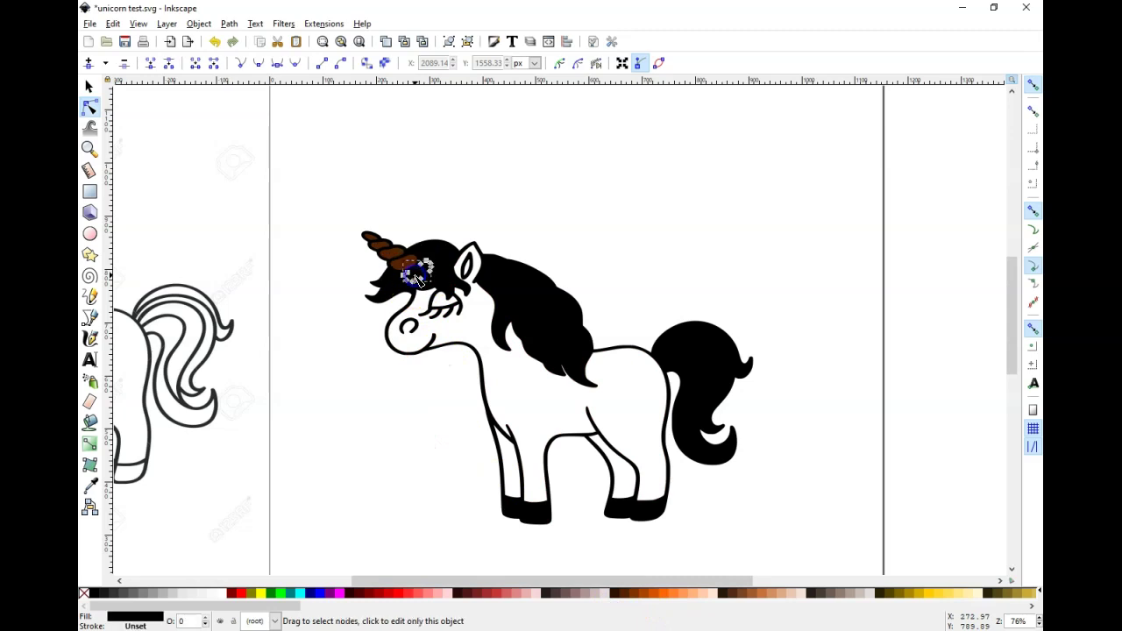
{"action": "left_click", "coordinate": [621, 600]}
{"action": "left_click", "coordinate": [404, 432]}
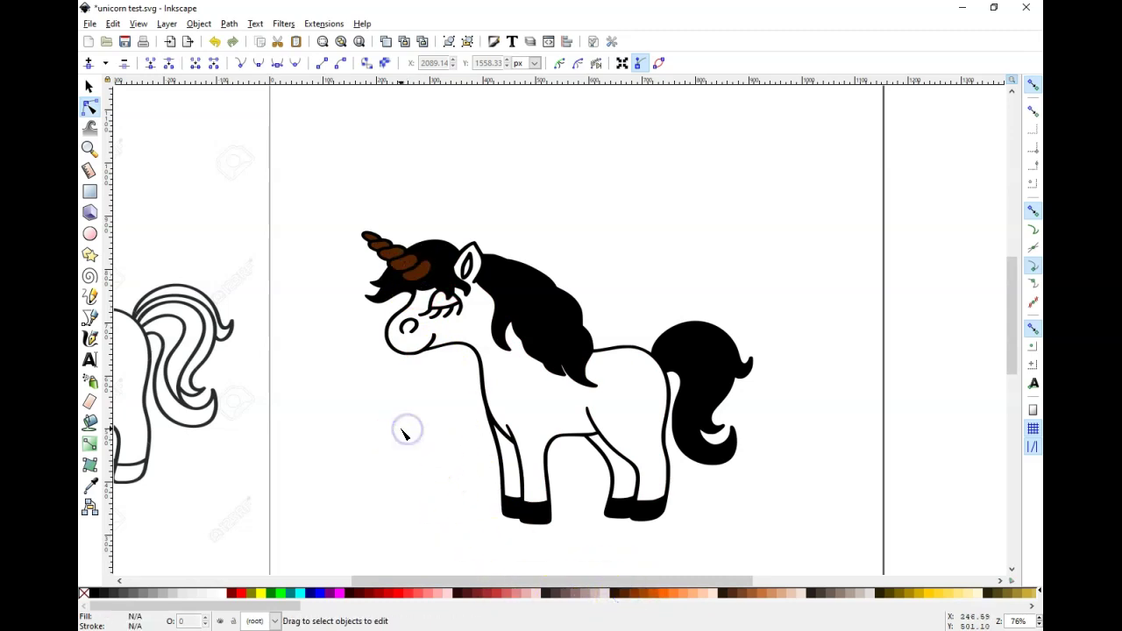
Fill the forelock pieces aqua.
{"action": "left_click", "coordinate": [389, 282]}
{"action": "left_click", "coordinate": [391, 290], "text": "shift"}
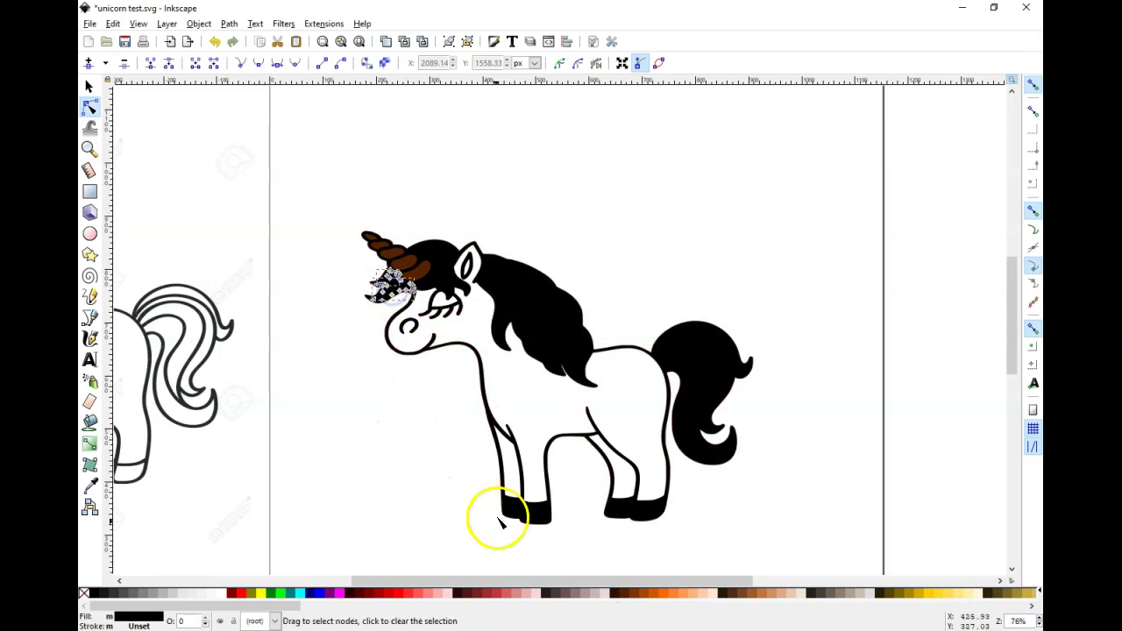
{"action": "left_click", "coordinate": [298, 595]}
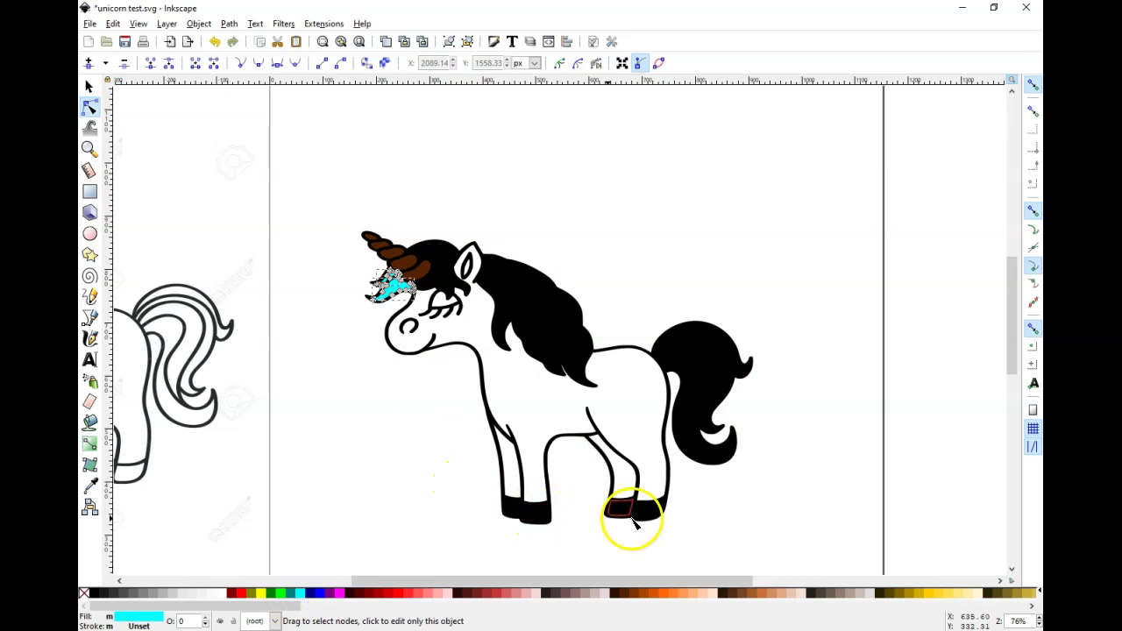
{"action": "left_click", "coordinate": [401, 430]}
{"action": "left_click", "coordinate": [428, 271]}
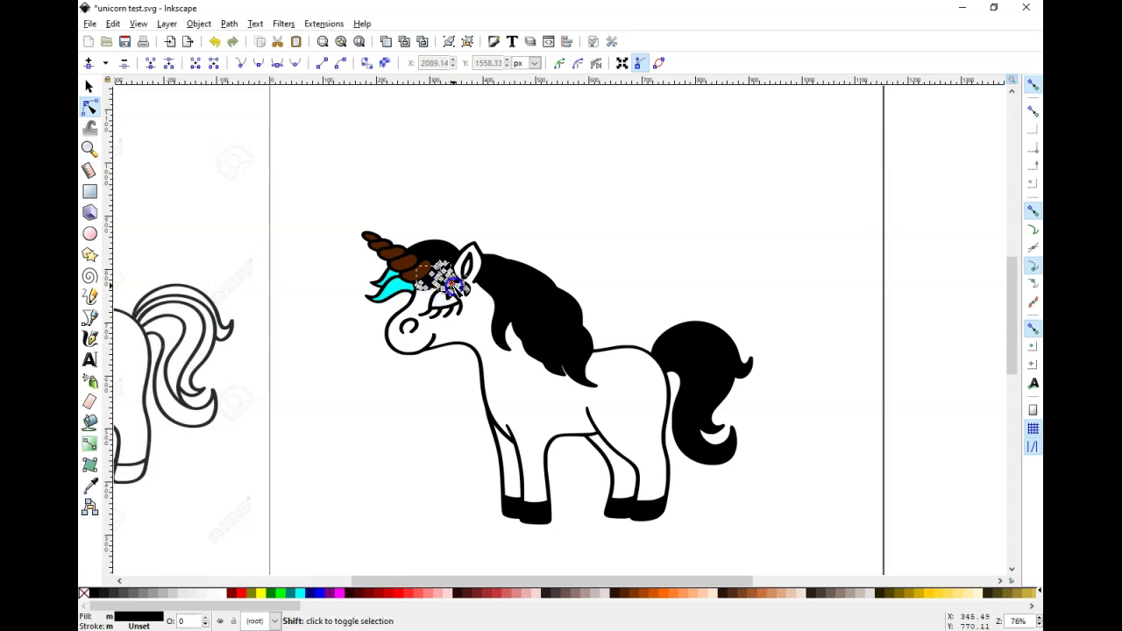
{"action": "left_click", "coordinate": [454, 268], "text": "shift"}
{"action": "left_click", "coordinate": [449, 264], "text": "shift"}
{"action": "left_click", "coordinate": [446, 264], "text": "shift"}
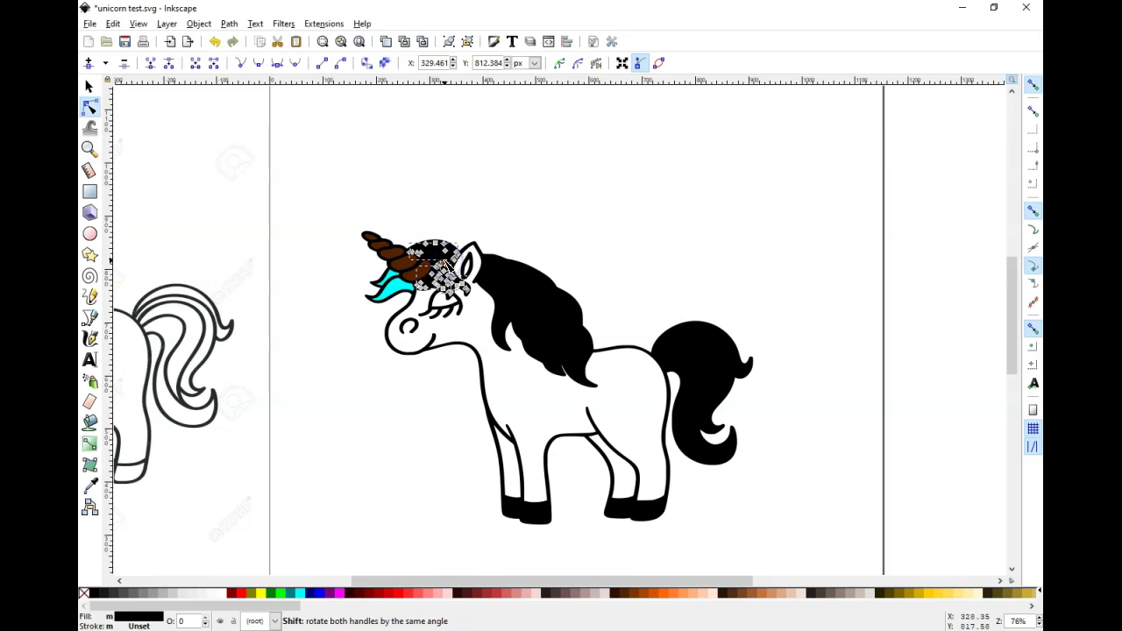
{"action": "left_click", "coordinate": [300, 594]}
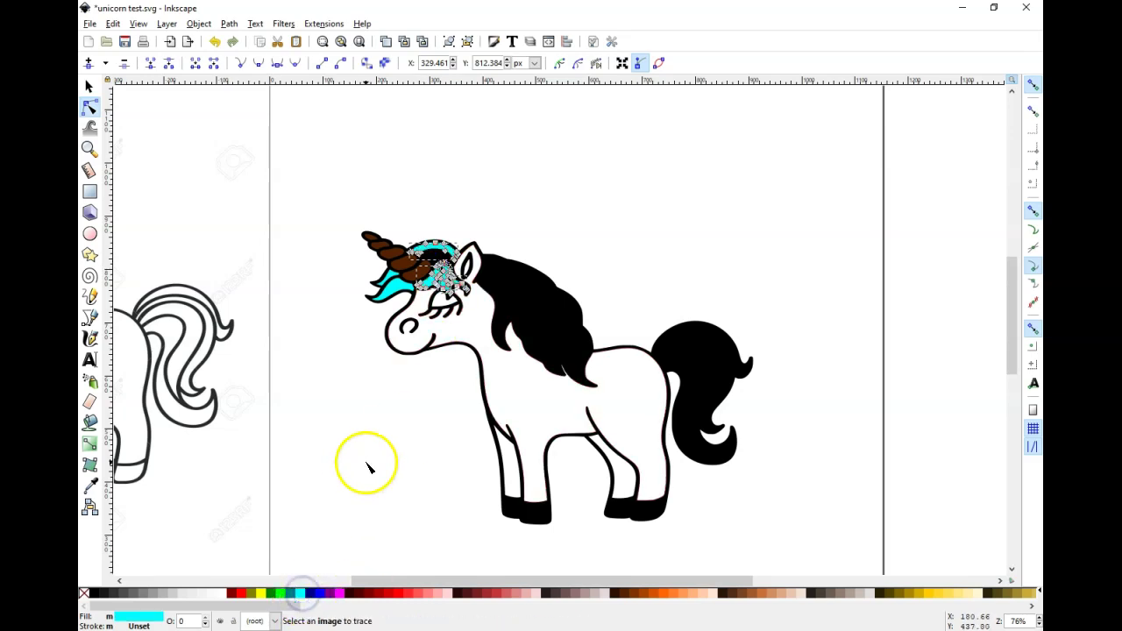
{"action": "left_click", "coordinate": [446, 260]}
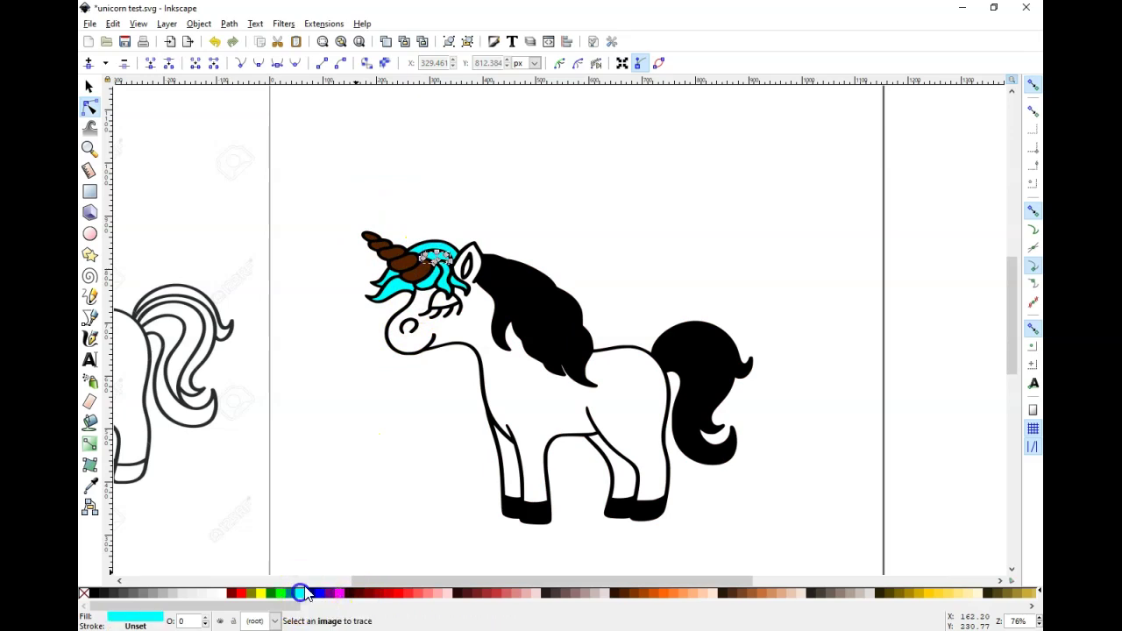
Fill the mane strands aqua.
{"action": "left_click", "coordinate": [503, 321]}
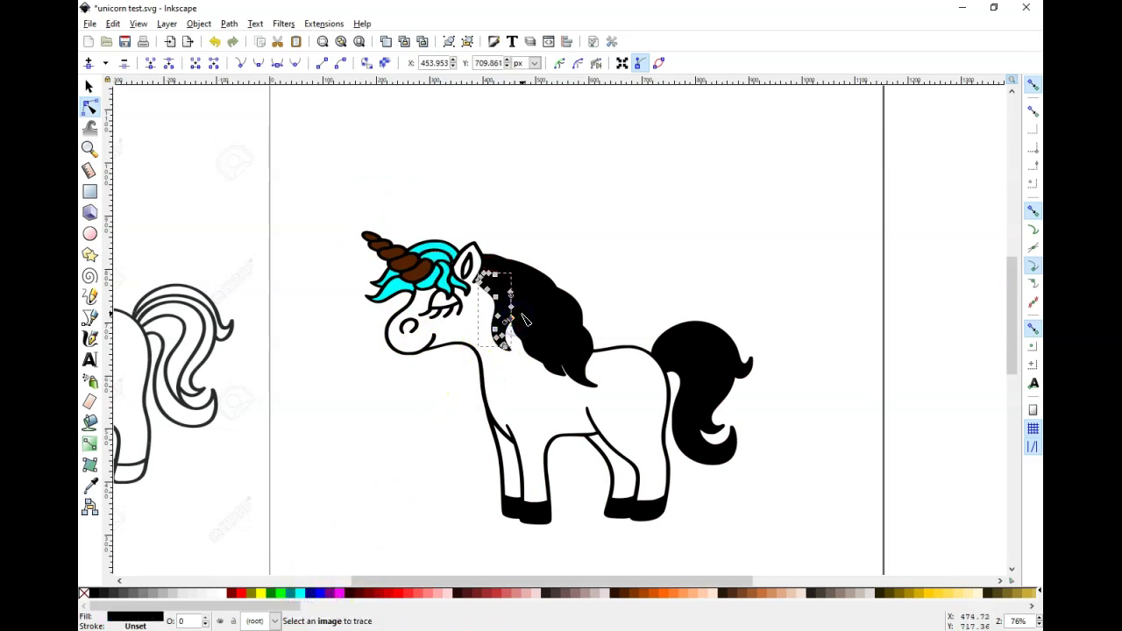
{"action": "left_click", "coordinate": [524, 319], "text": "shift"}
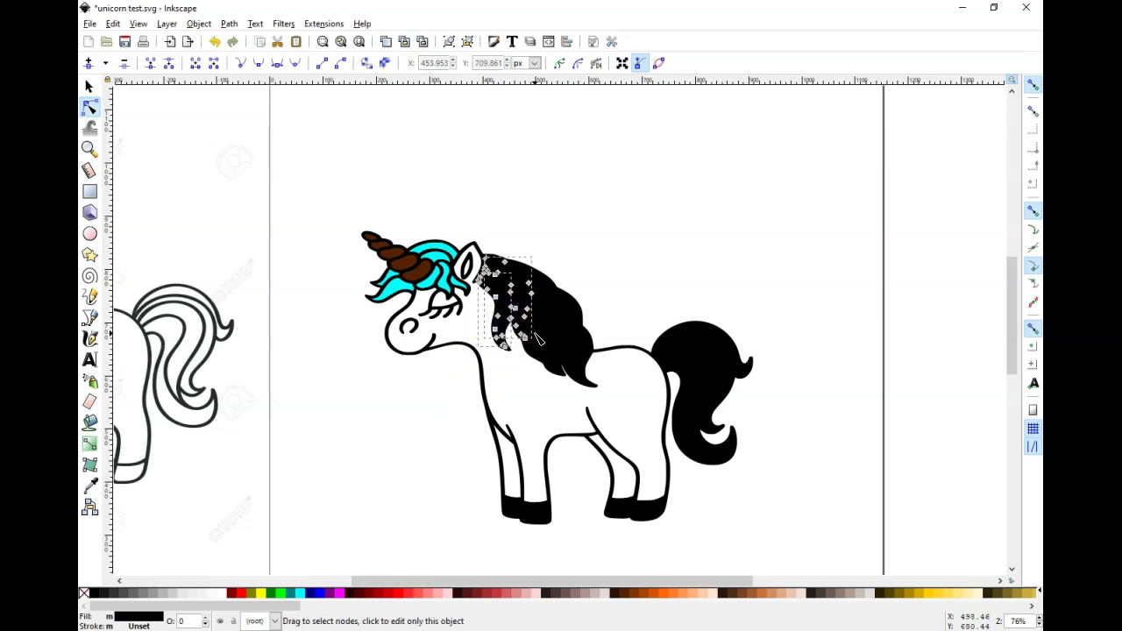
{"action": "left_click", "coordinate": [539, 293]}
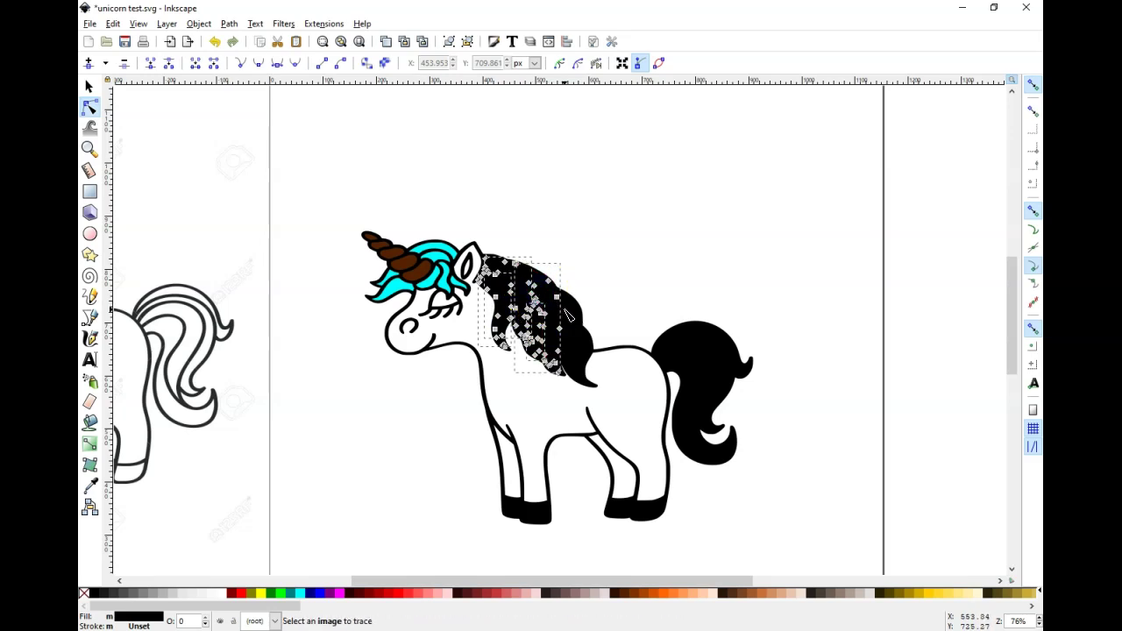
{"action": "left_click", "coordinate": [570, 317], "text": "shift"}
{"action": "left_click", "coordinate": [570, 317]}
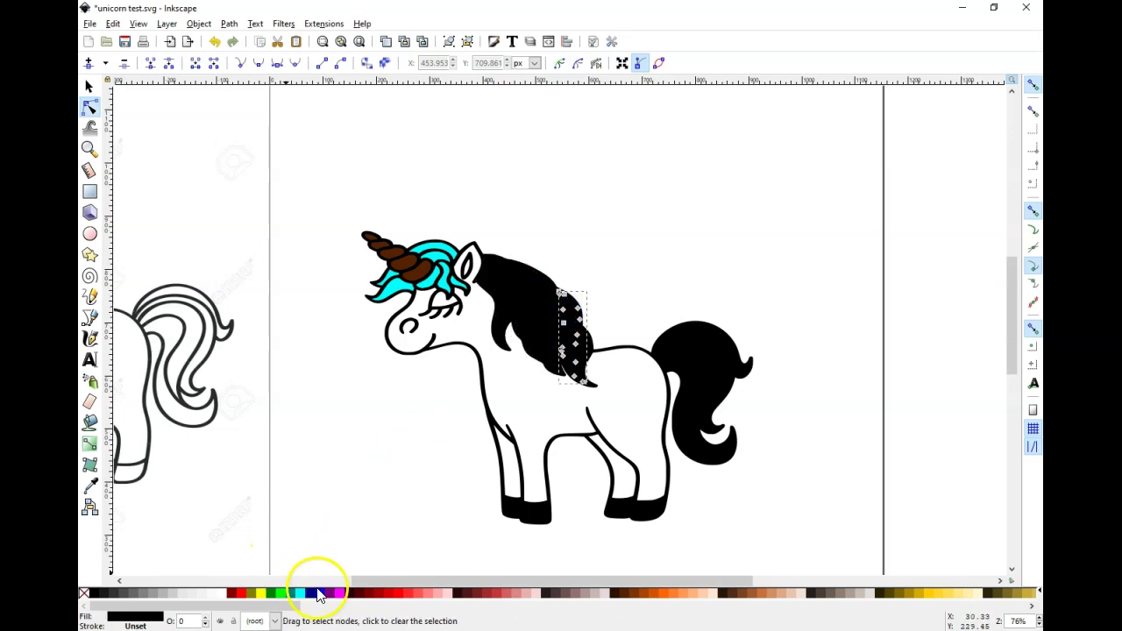
{"action": "left_click", "coordinate": [582, 344]}
{"action": "left_click", "coordinate": [300, 593]}
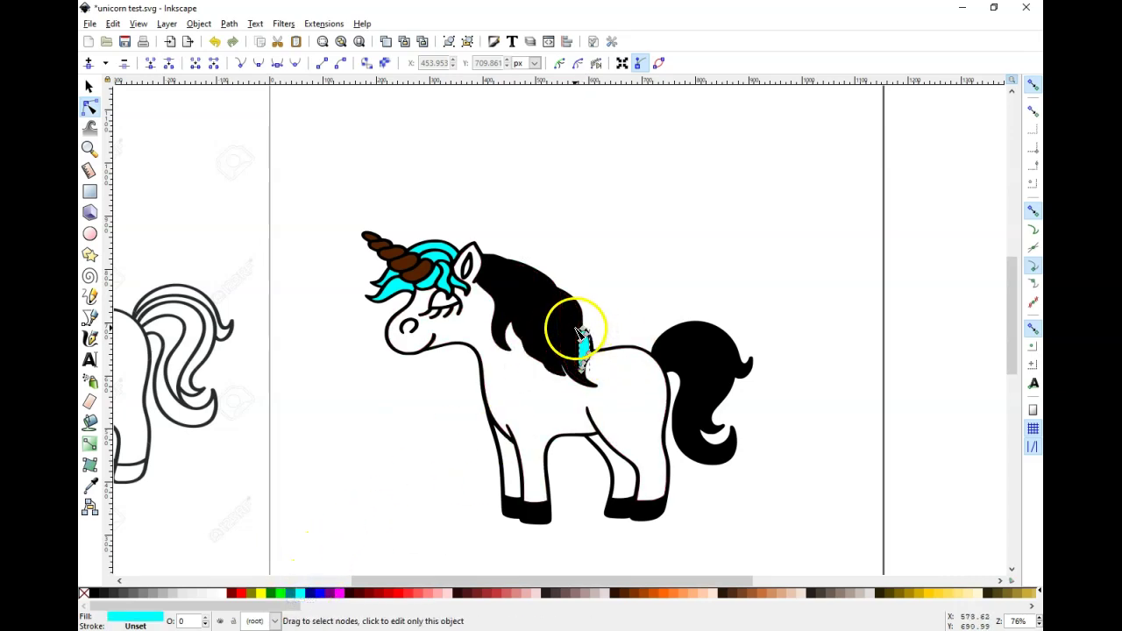
{"action": "left_click", "coordinate": [570, 329], "text": "shift"}
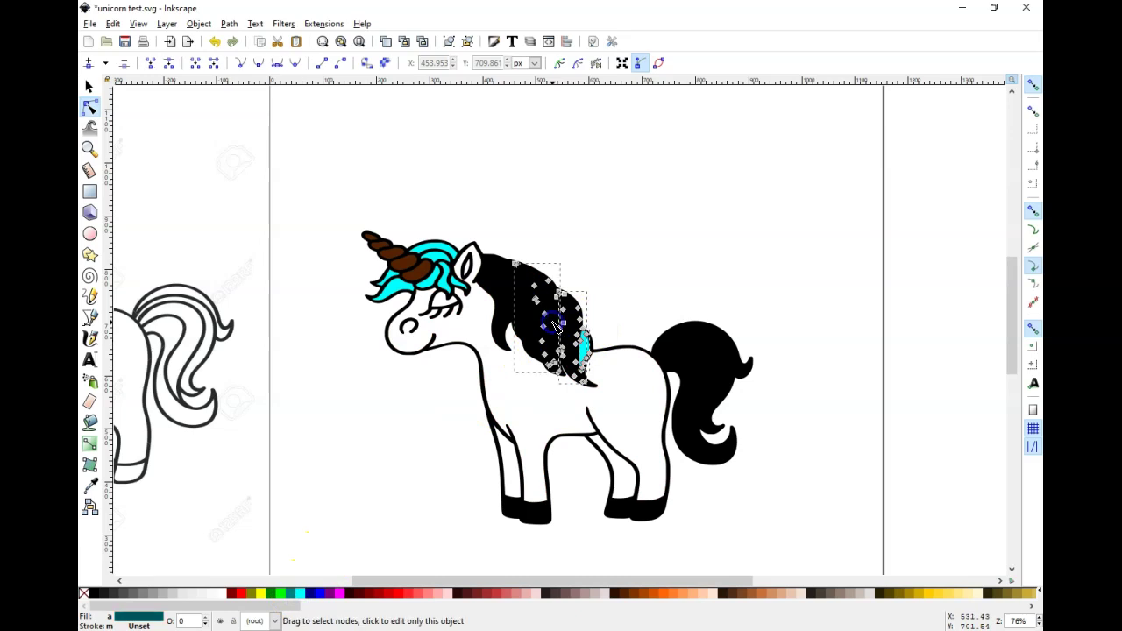
{"action": "left_click", "coordinate": [513, 308], "text": "shift"}
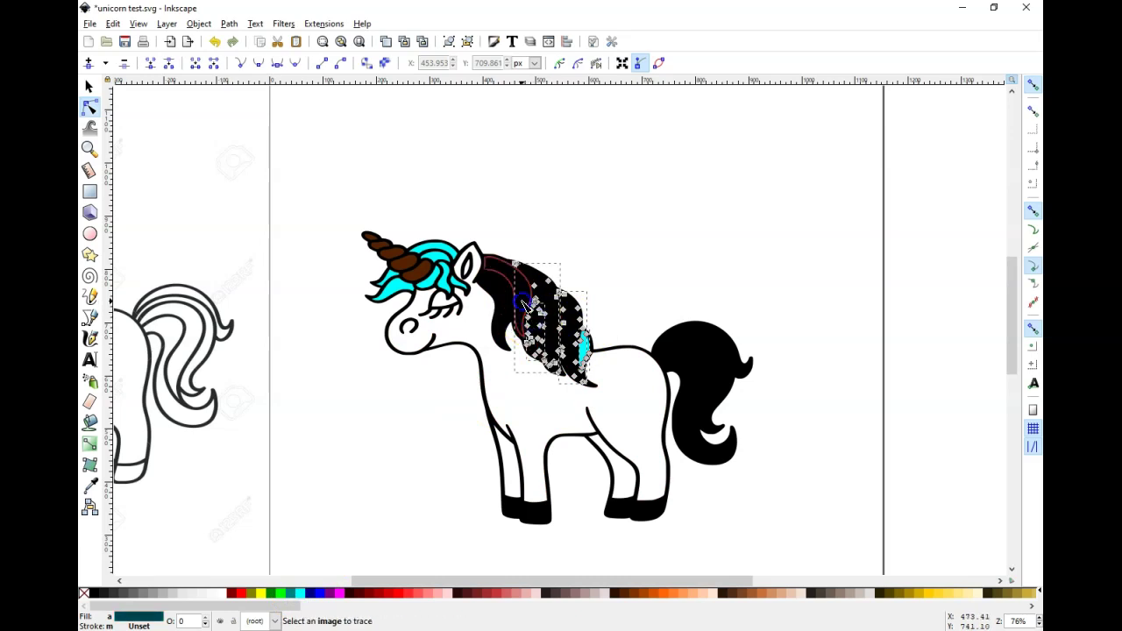
{"action": "left_click", "coordinate": [301, 596]}
{"action": "left_click", "coordinate": [395, 511]}
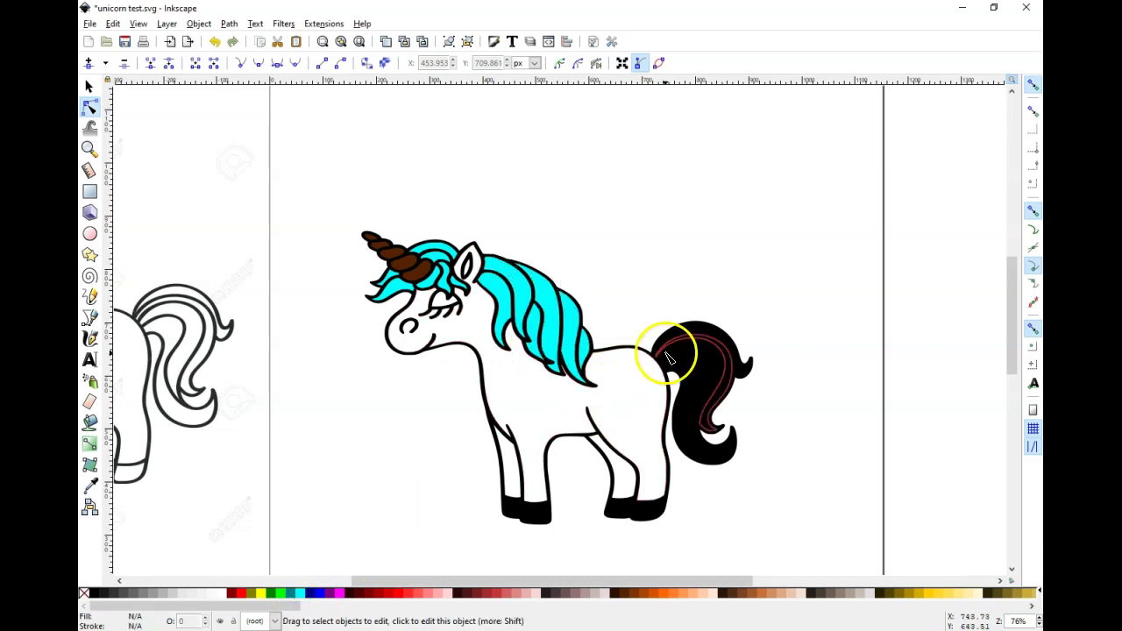
Fill the upper and lower tail pieces aqua.
{"action": "left_click", "coordinate": [691, 338]}
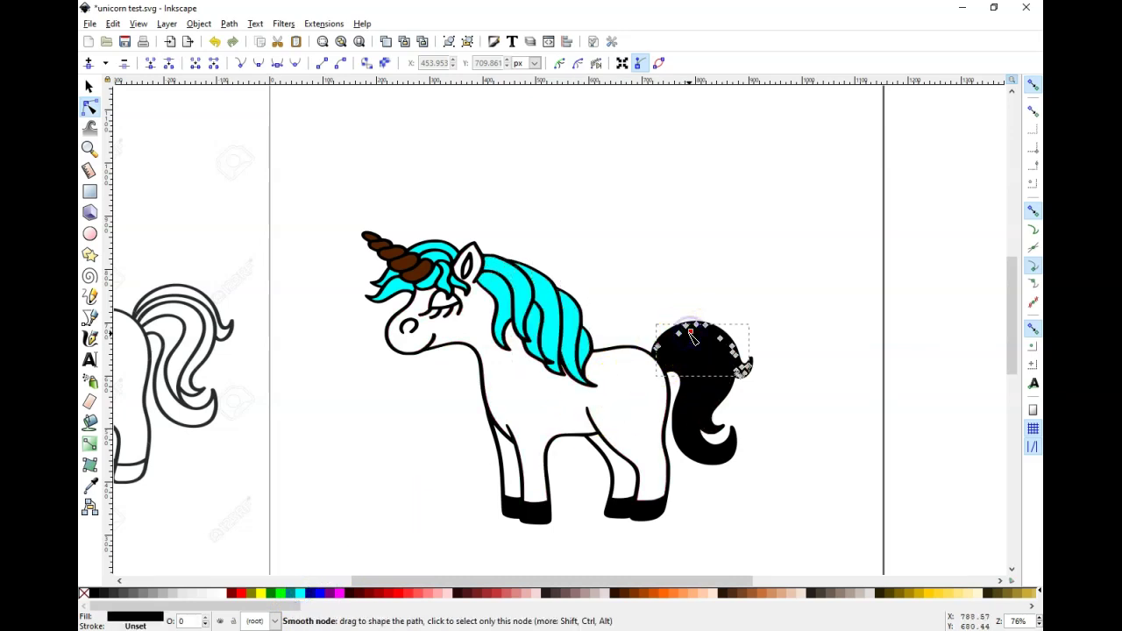
{"action": "left_click", "coordinate": [690, 364], "text": "shift"}
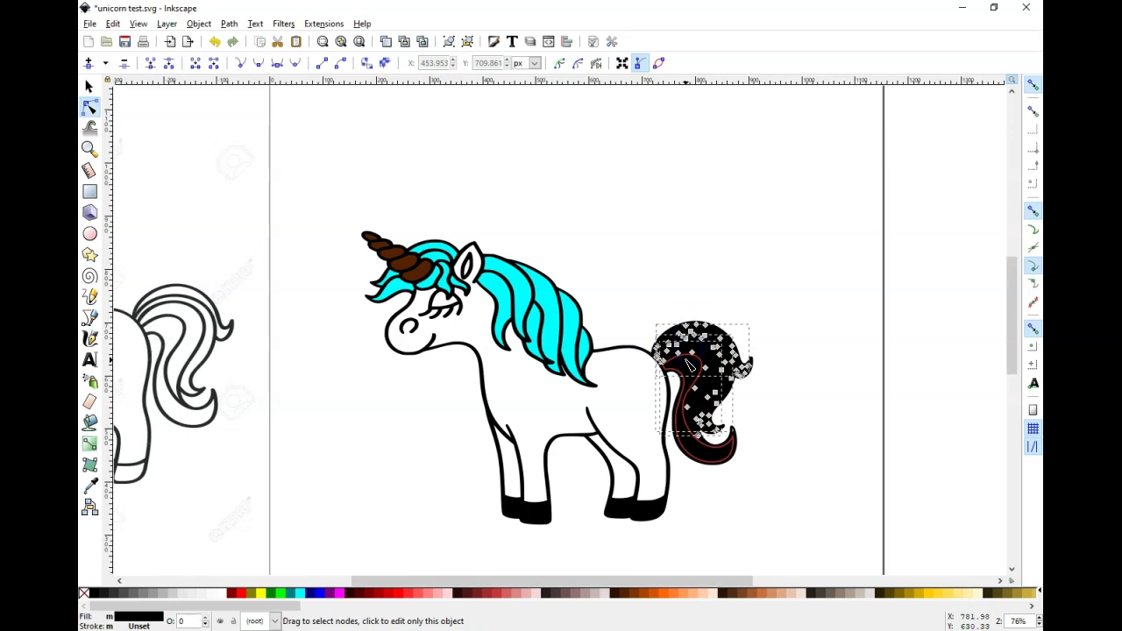
{"action": "left_click", "coordinate": [300, 594]}
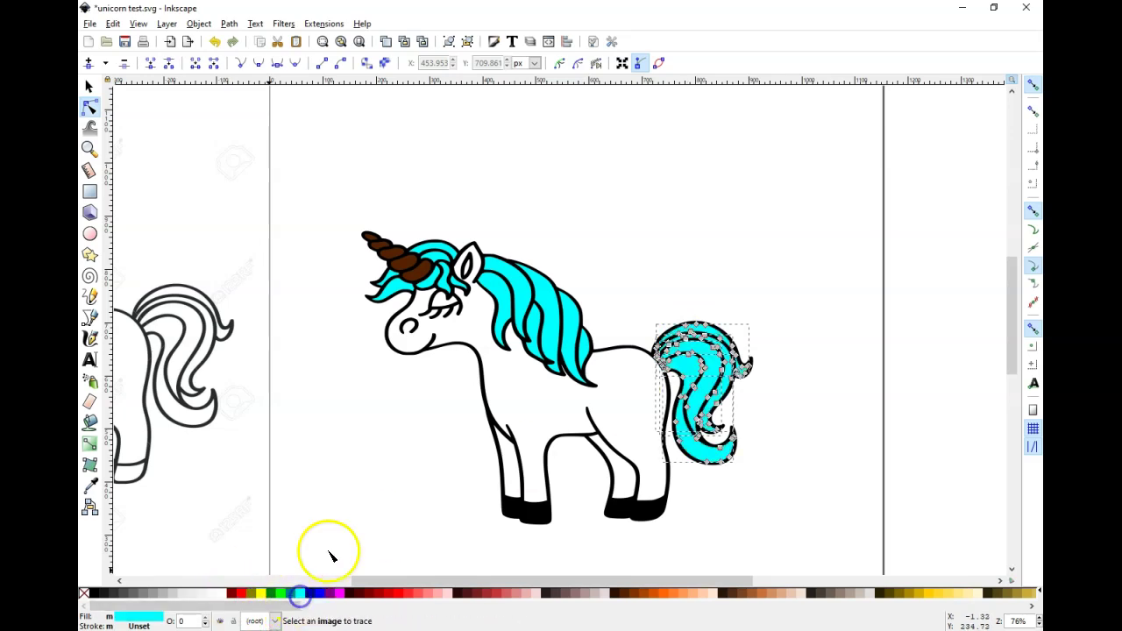
{"action": "left_click", "coordinate": [348, 519]}
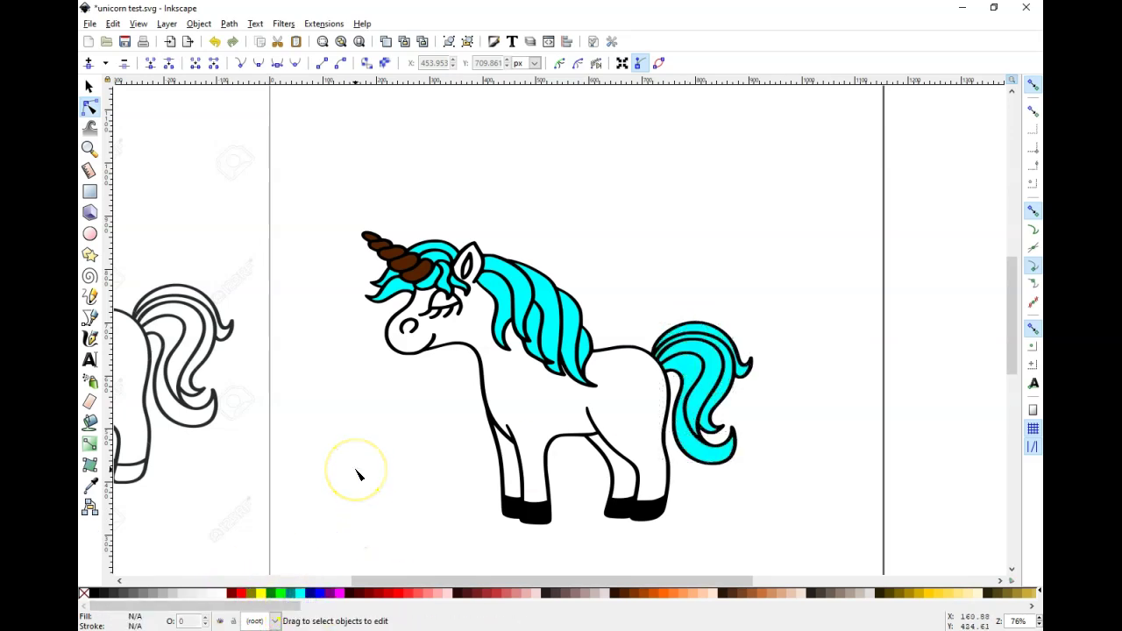
Move the outline-only unicorn right and down on the canvas.
{"action": "scroll", "coordinate": [357, 474], "scroll_direction": "down", "scroll_amount": 1}
{"action": "scroll", "coordinate": [357, 474], "scroll_direction": "down", "scroll_amount": 1}
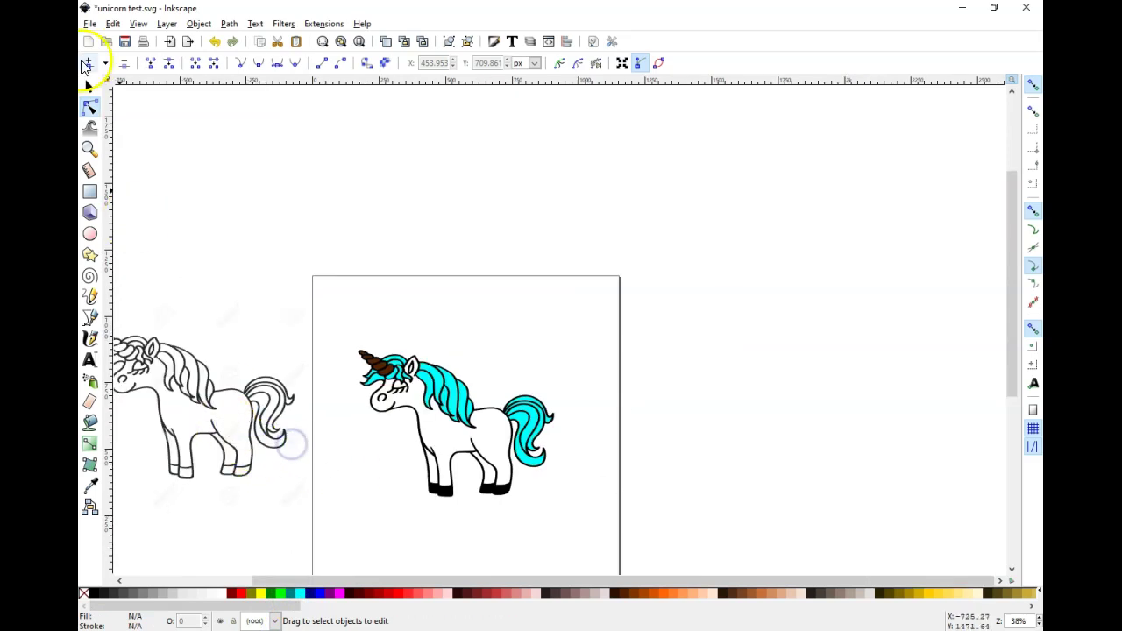
{"action": "left_click", "coordinate": [89, 85]}
{"action": "left_click_drag", "start_coordinate": [230, 400], "coordinate": [319, 431]}
Delete the original unicorn bitmap.
{"action": "scroll", "coordinate": [346, 438], "scroll_direction": "up", "scroll_amount": 3}
{"action": "scroll", "coordinate": [368, 452], "scroll_direction": "down", "scroll_amount": 2}
{"action": "left_click", "coordinate": [268, 450]}
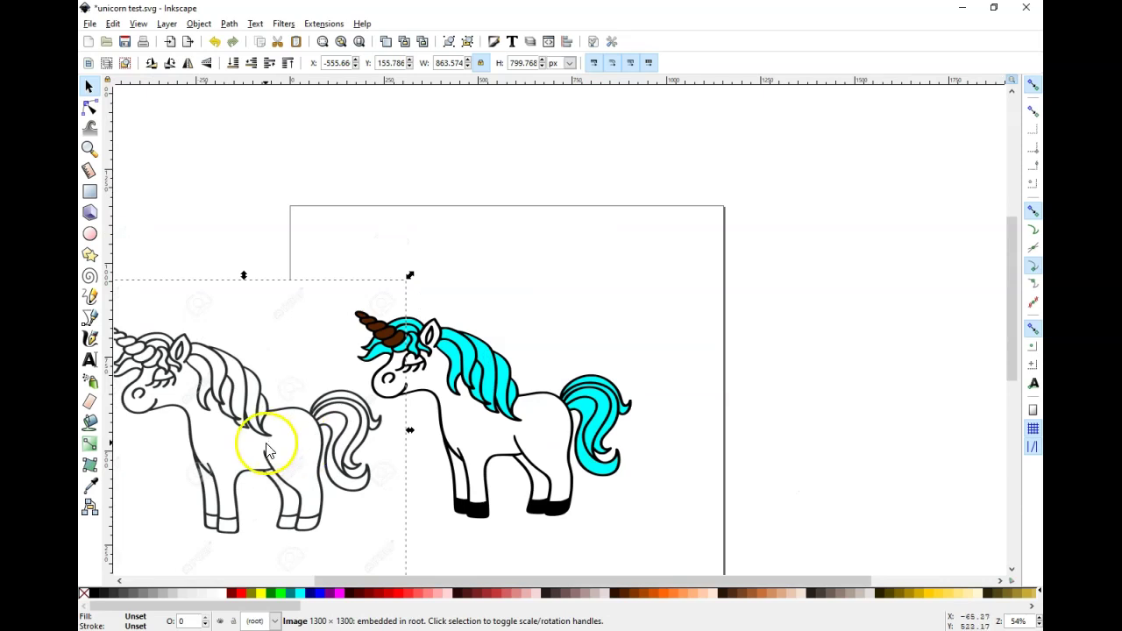
{"action": "key", "text": "Delete"}
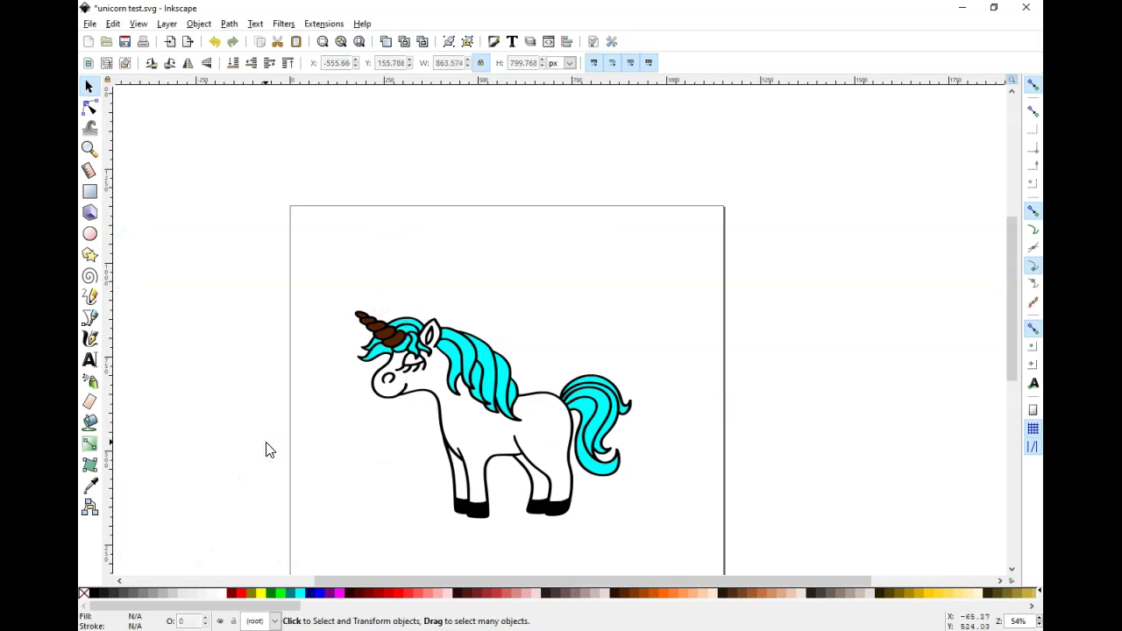
Group the 33 coloured pieces, leaving the black silhouette out of the group.
{"action": "left_click", "coordinate": [448, 519]}
{"action": "left_click_drag", "start_coordinate": [448, 519], "coordinate": [263, 323]}
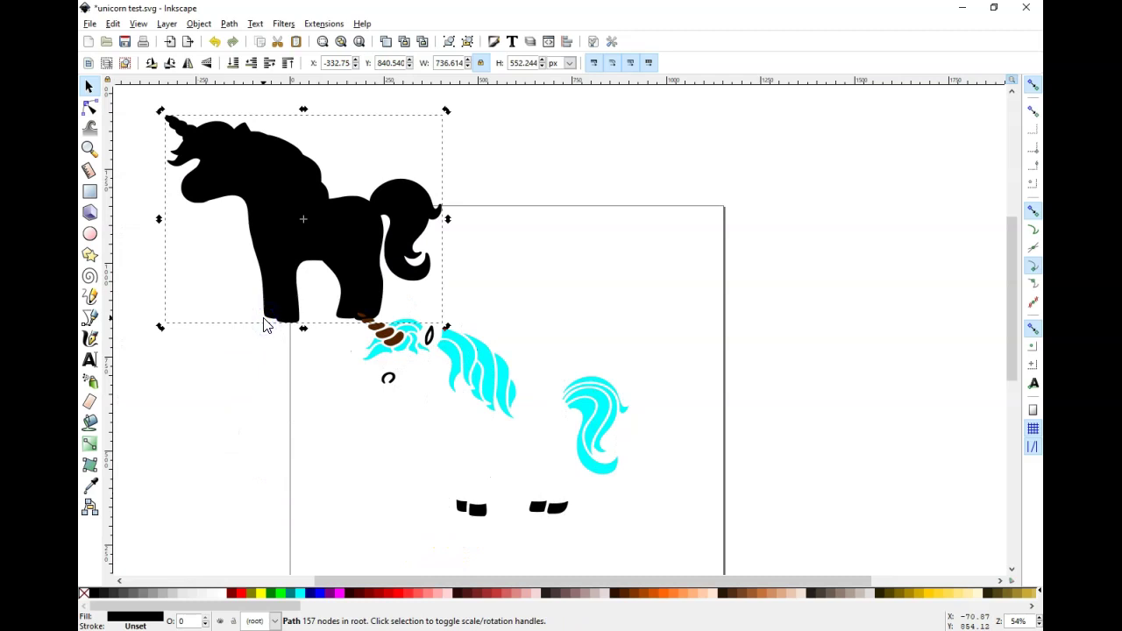
{"action": "key", "text": "ctrl+z"}
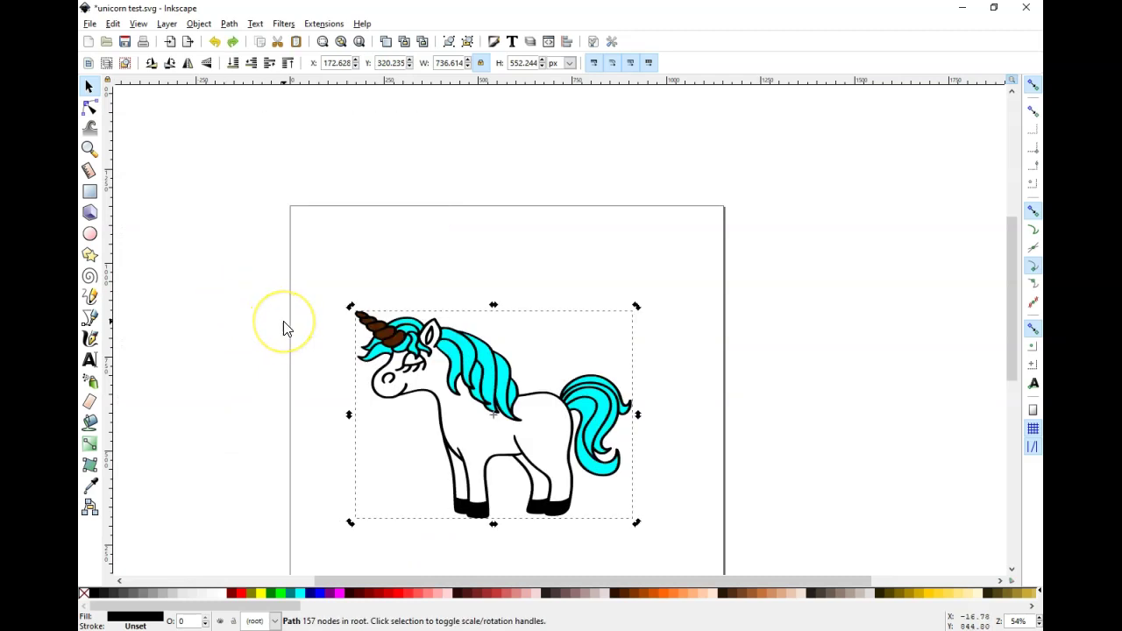
{"action": "left_click", "coordinate": [327, 276]}
{"action": "left_click_drag", "start_coordinate": [311, 261], "coordinate": [662, 554]}
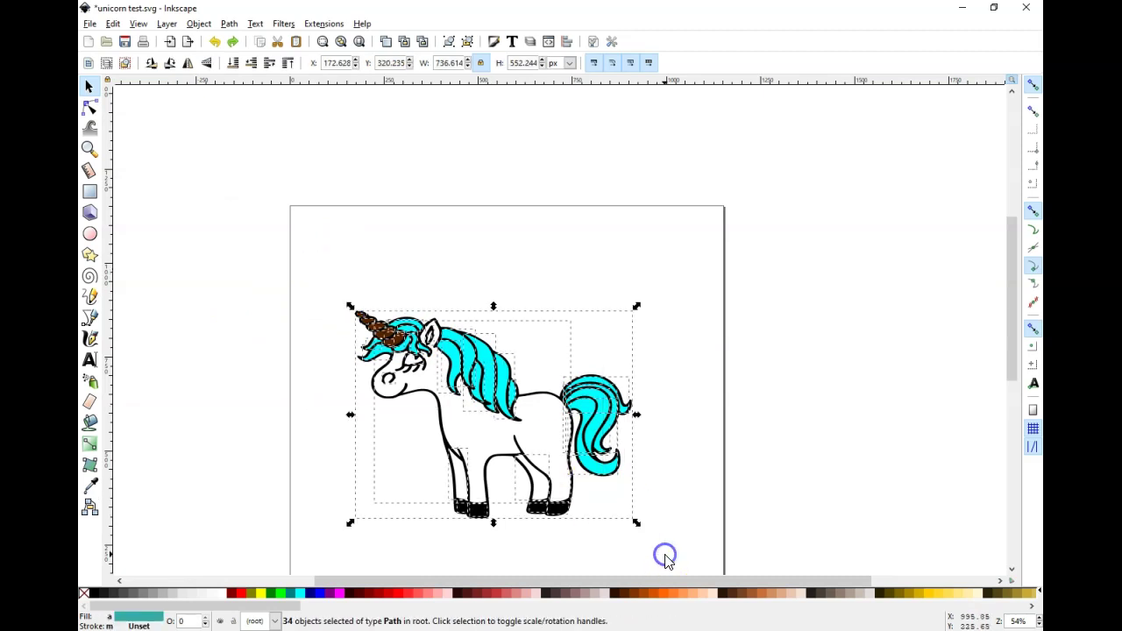
{"action": "left_click", "coordinate": [525, 521], "text": "shift"}
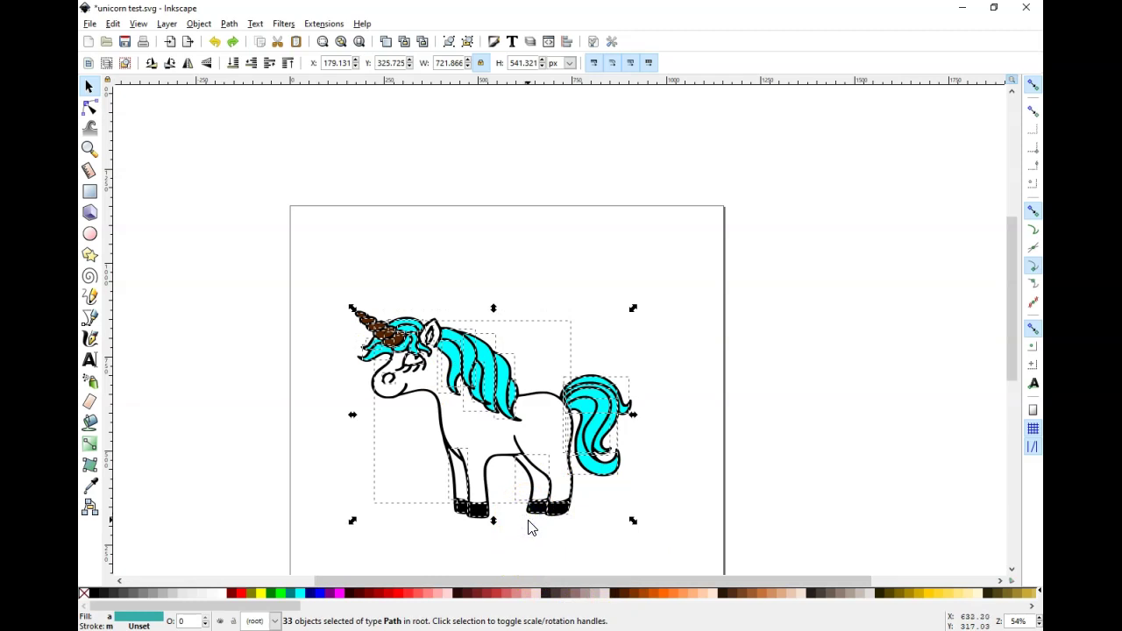
{"action": "key", "text": "ctrl"}
{"action": "key", "text": "ctrl+g"}
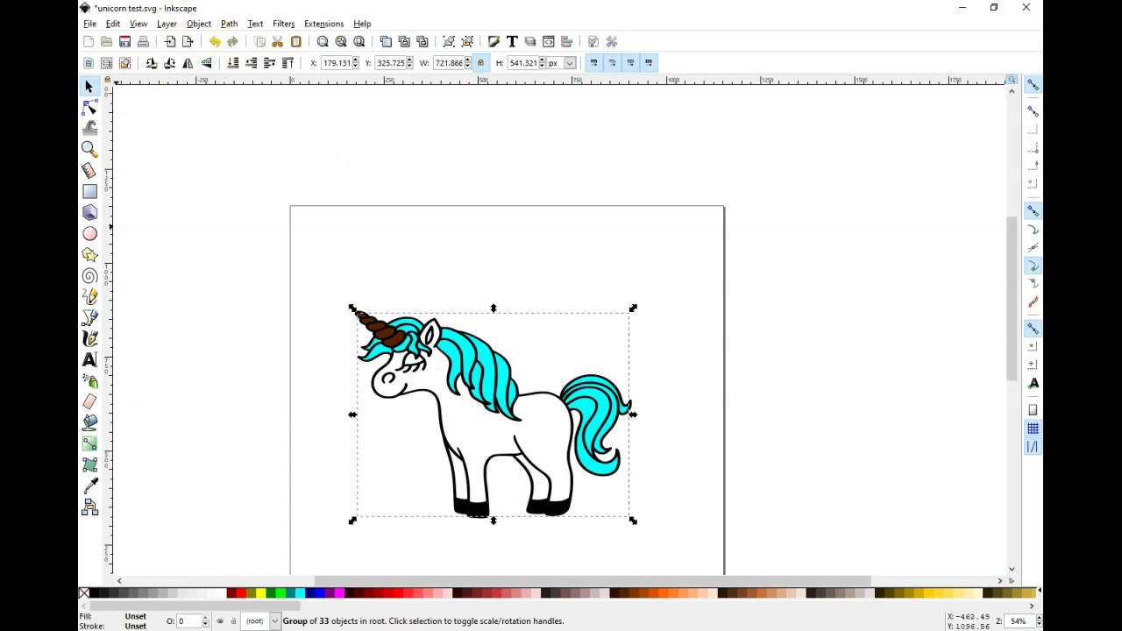
{"action": "left_click", "coordinate": [101, 599]}
{"action": "left_click", "coordinate": [198, 24]}
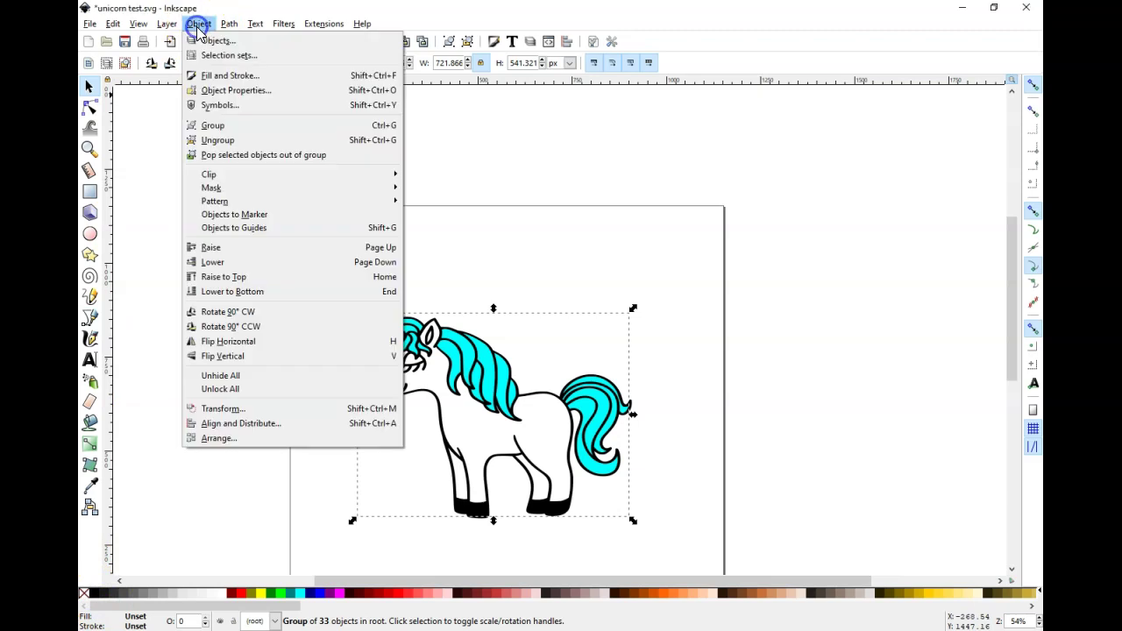
{"action": "left_click", "coordinate": [216, 130]}
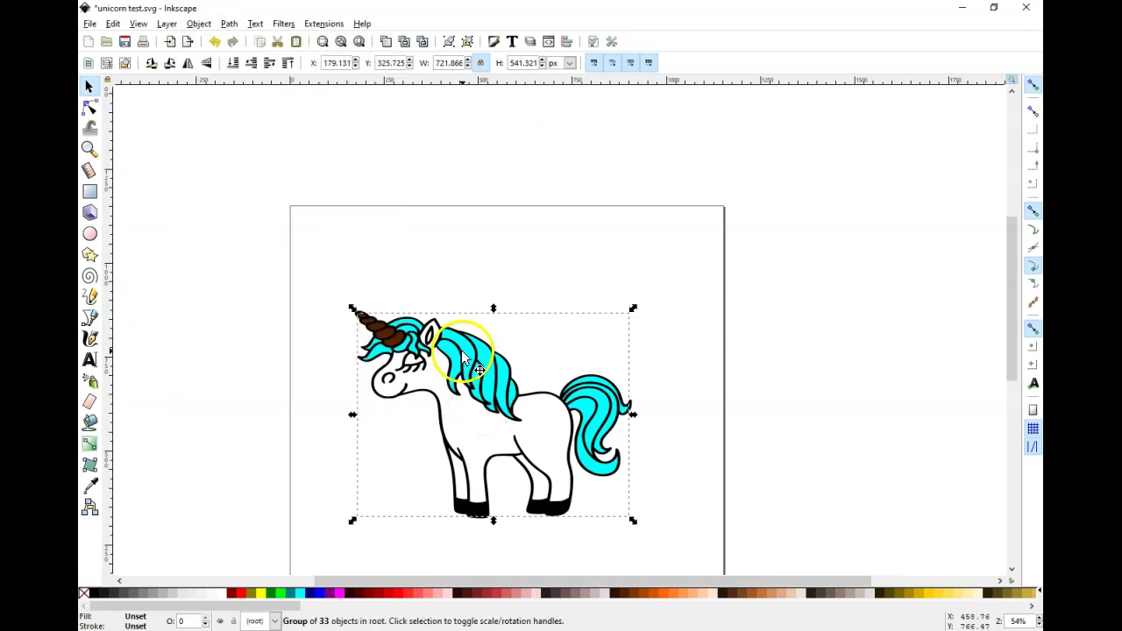
Select the coloured group and the black silhouette together.
{"action": "left_click_drag", "start_coordinate": [469, 353], "coordinate": [430, 220]}
{"action": "left_click", "coordinate": [430, 220]}
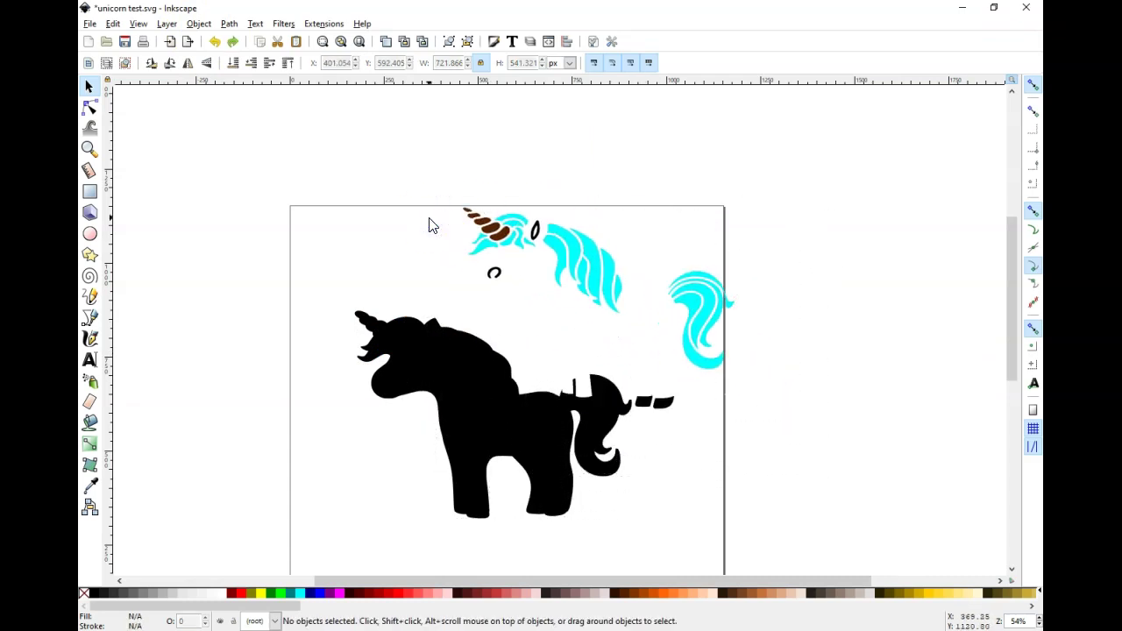
{"action": "left_click_drag", "start_coordinate": [393, 273], "coordinate": [689, 558]}
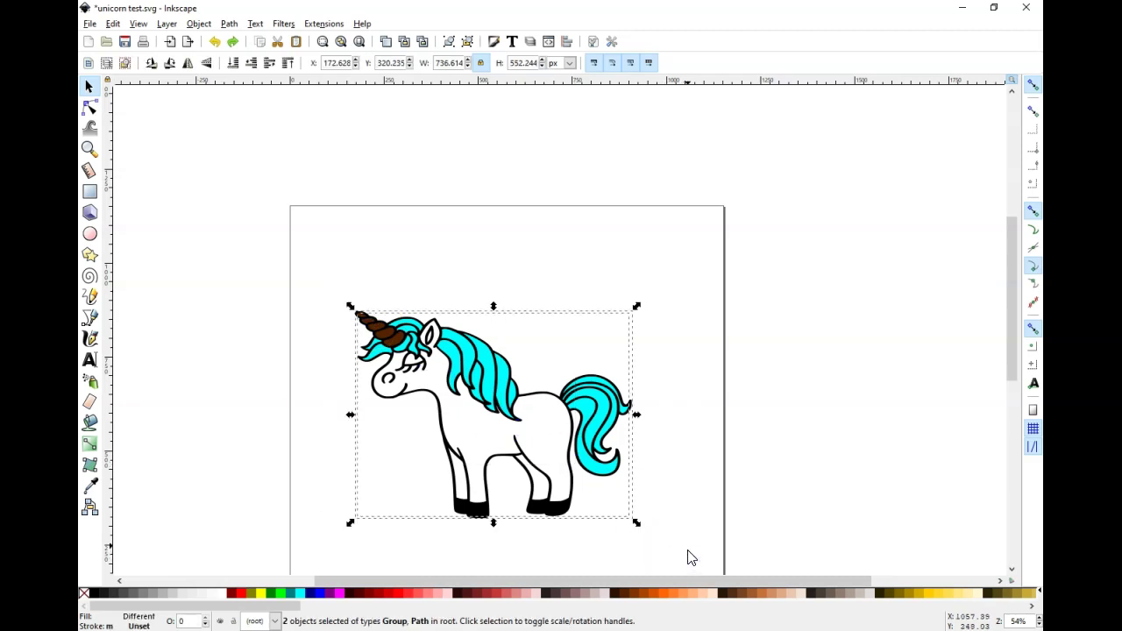
{"action": "left_click_drag", "start_coordinate": [679, 516], "coordinate": [679, 515]}
Group the silhouette with the coloured pieces and nudge the unicorn right and down.
{"action": "key", "text": "ctrl+g"}
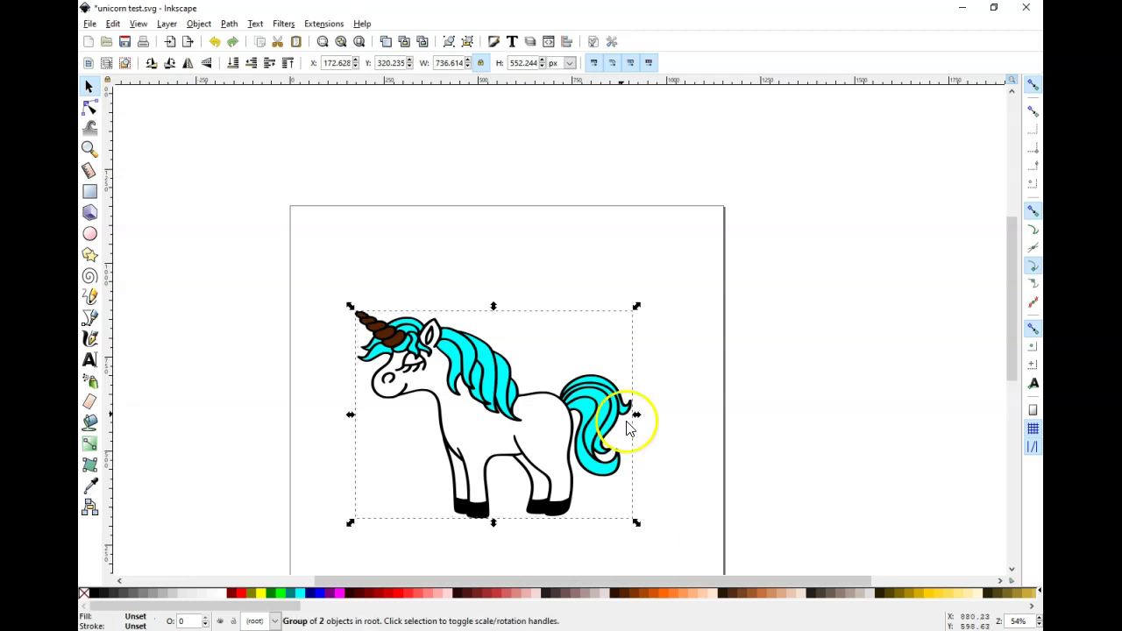
{"action": "scroll", "coordinate": [468, 306], "scroll_direction": "down", "scroll_amount": 2}
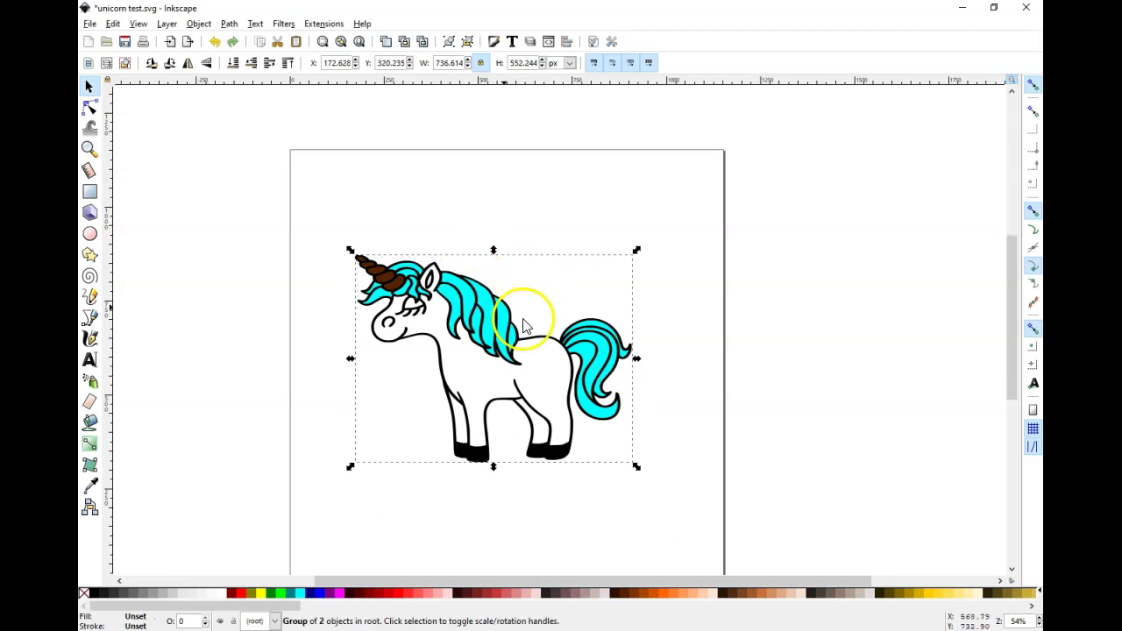
{"action": "left_click_drag", "start_coordinate": [508, 360], "coordinate": [517, 389]}
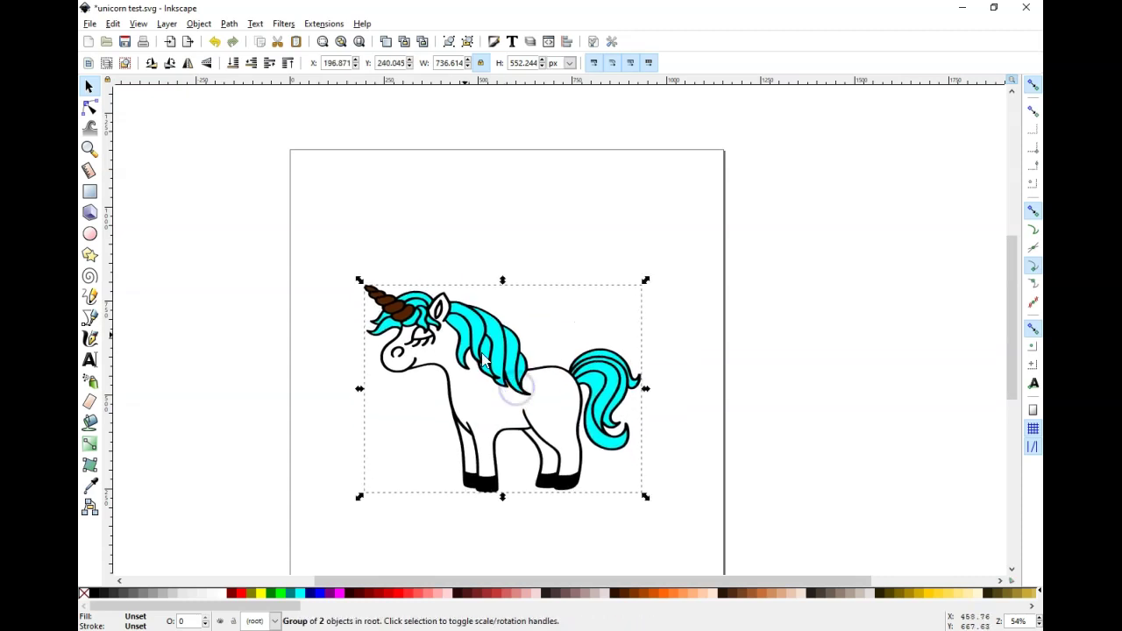
{"action": "left_click", "coordinate": [453, 241]}
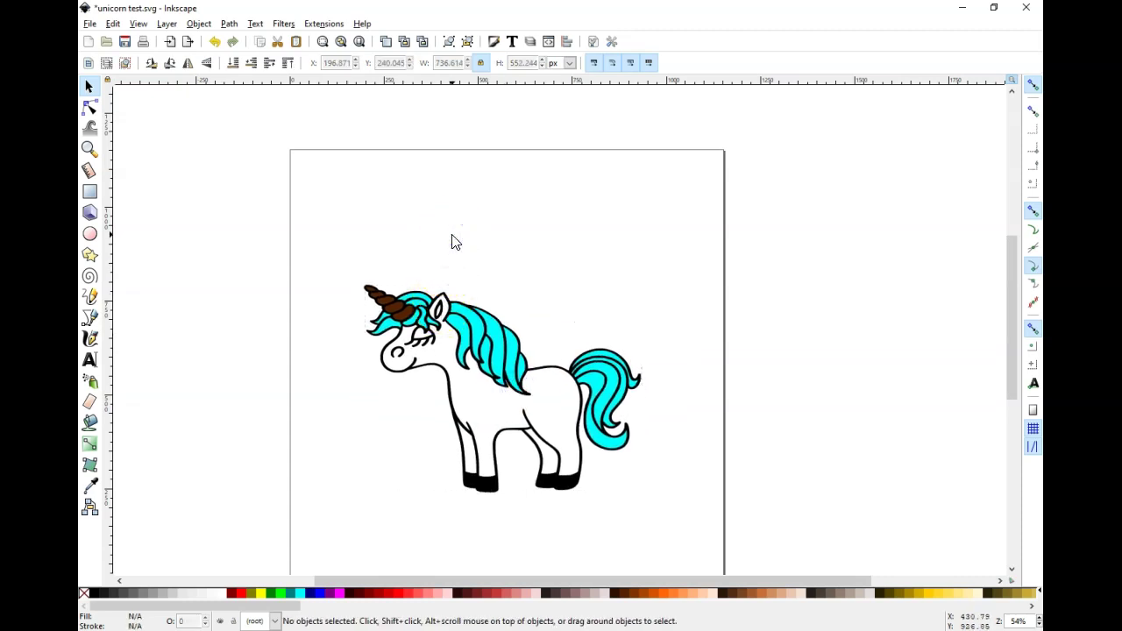
Save the drawing, replacing the existing unicorn test.svg.
{"action": "key", "text": "ctrl+s"}
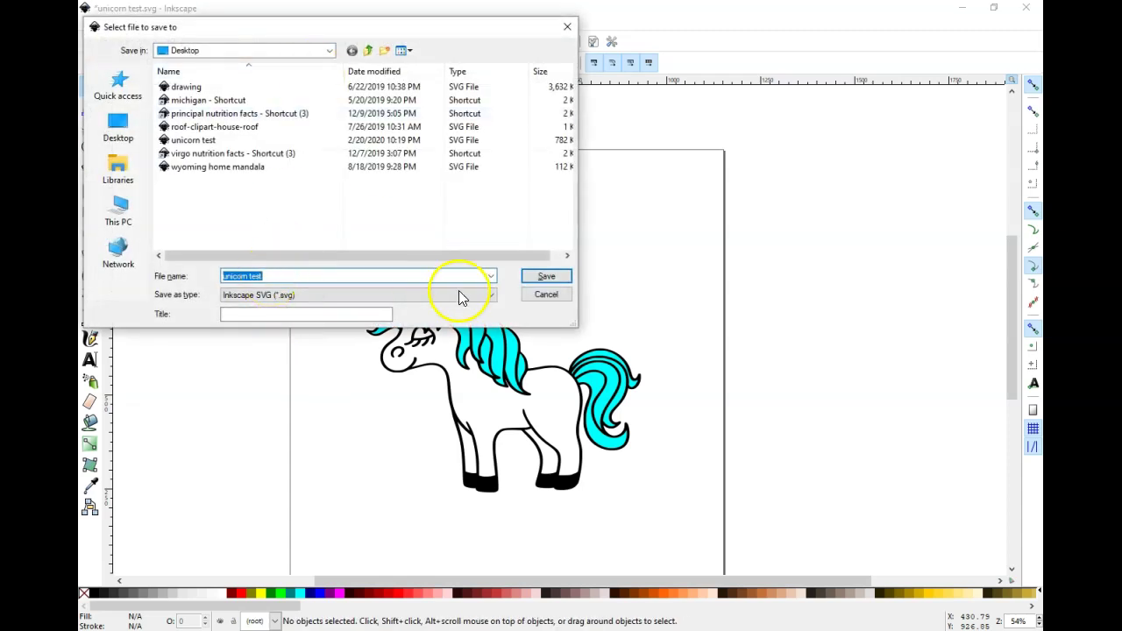
{"action": "left_click", "coordinate": [544, 276]}
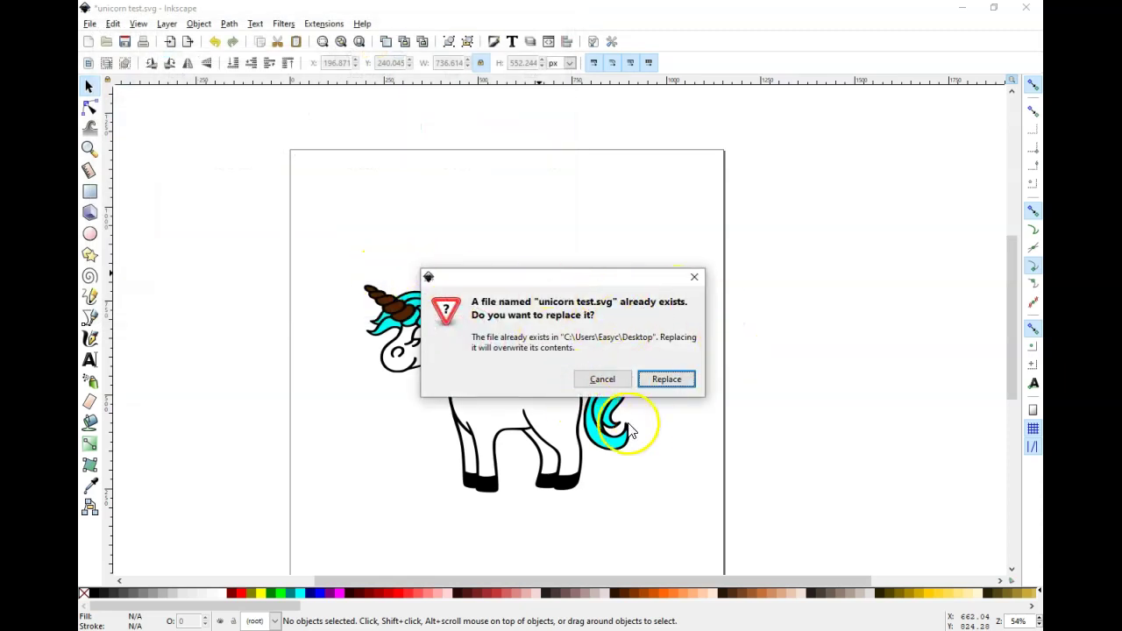
{"action": "left_click", "coordinate": [667, 381]}
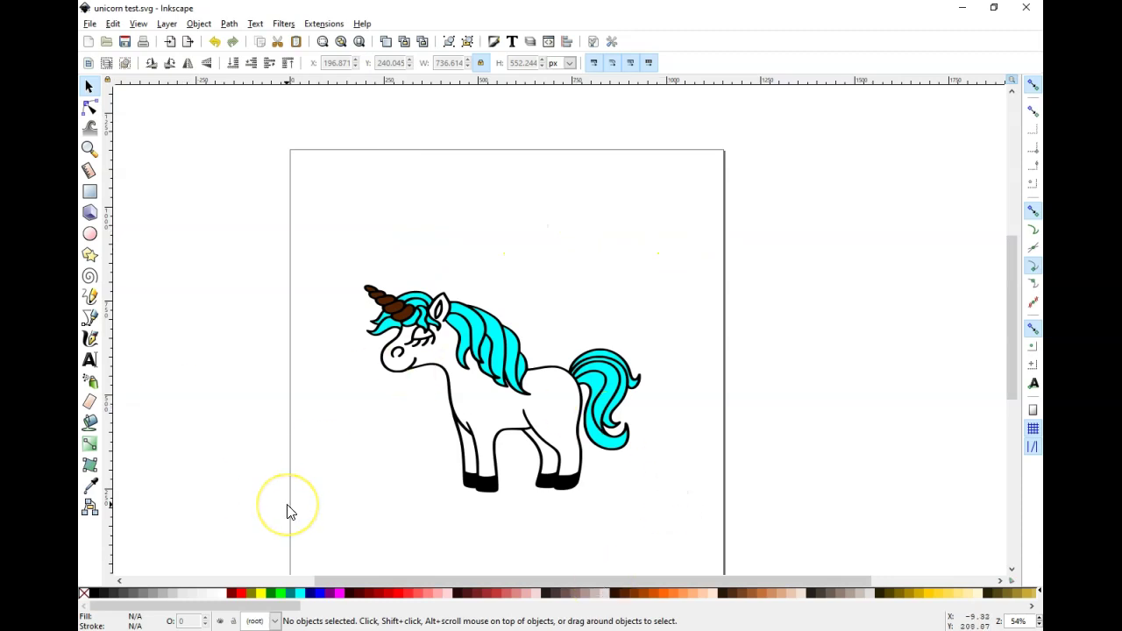
{"action": "key", "text": "alt+Tab"}
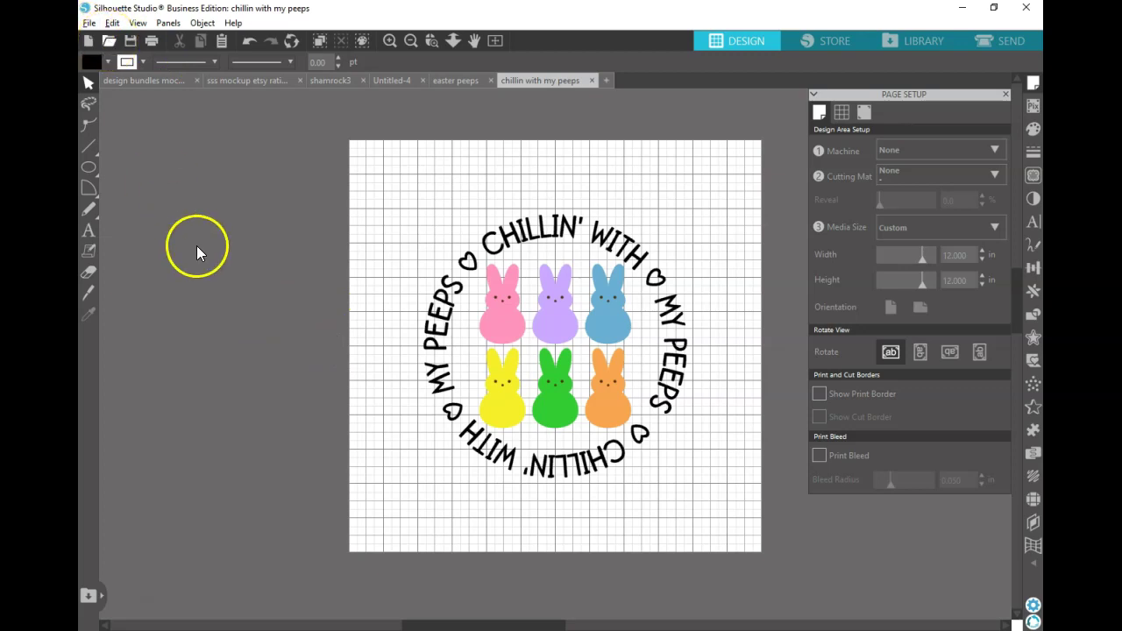
Save a copy as unicorn test.dxf (Desktop Cutting Plotter, AutoCAD DXF R14), accepting default options.
{"action": "key", "text": "alt+Tab"}
{"action": "left_click", "coordinate": [89, 23]}
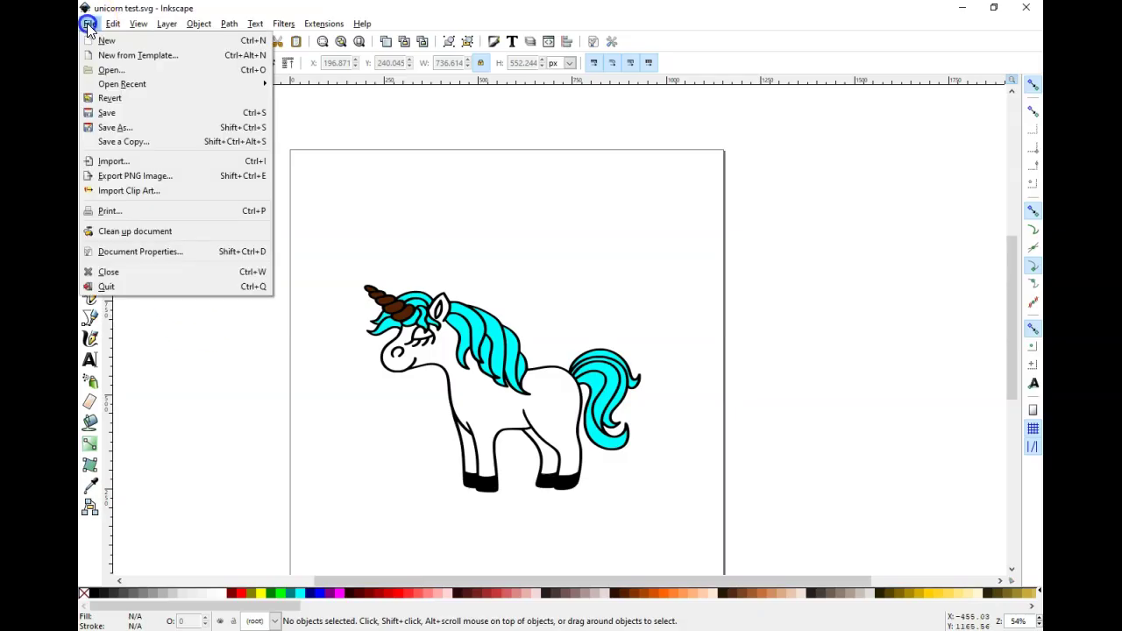
{"action": "left_click", "coordinate": [115, 127]}
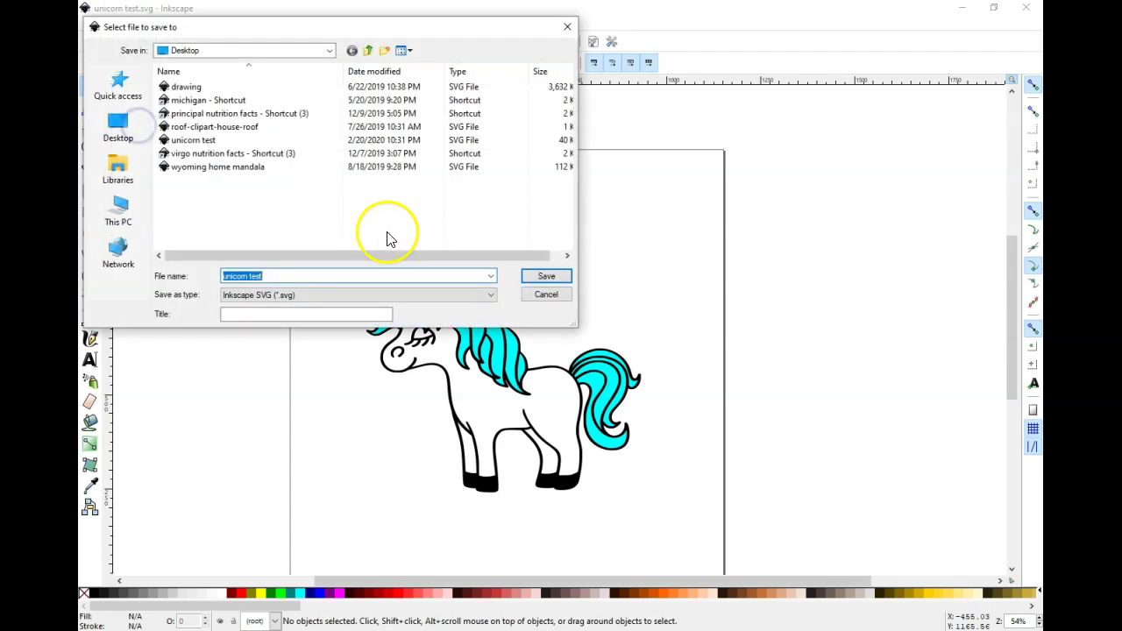
{"action": "left_click", "coordinate": [319, 294]}
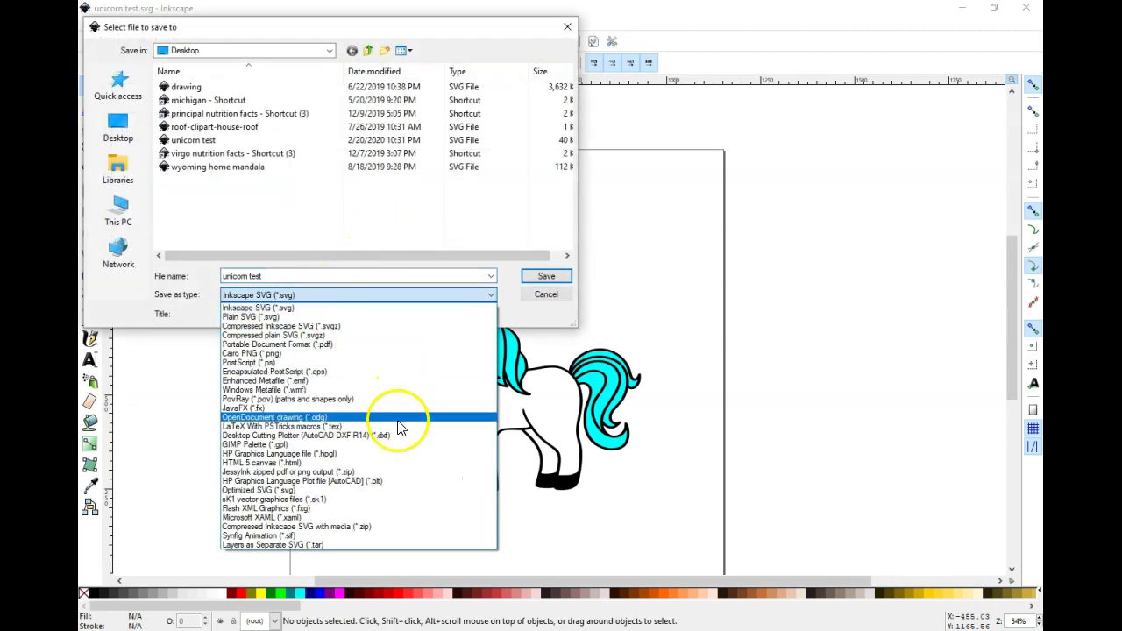
{"action": "left_click", "coordinate": [399, 436]}
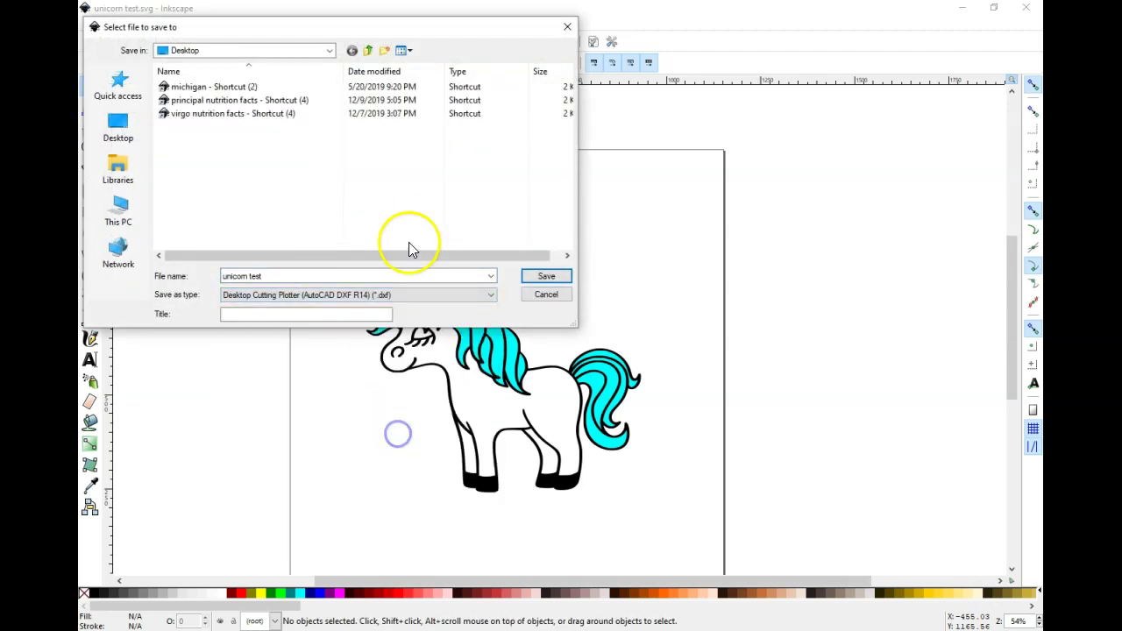
{"action": "left_click", "coordinate": [529, 281]}
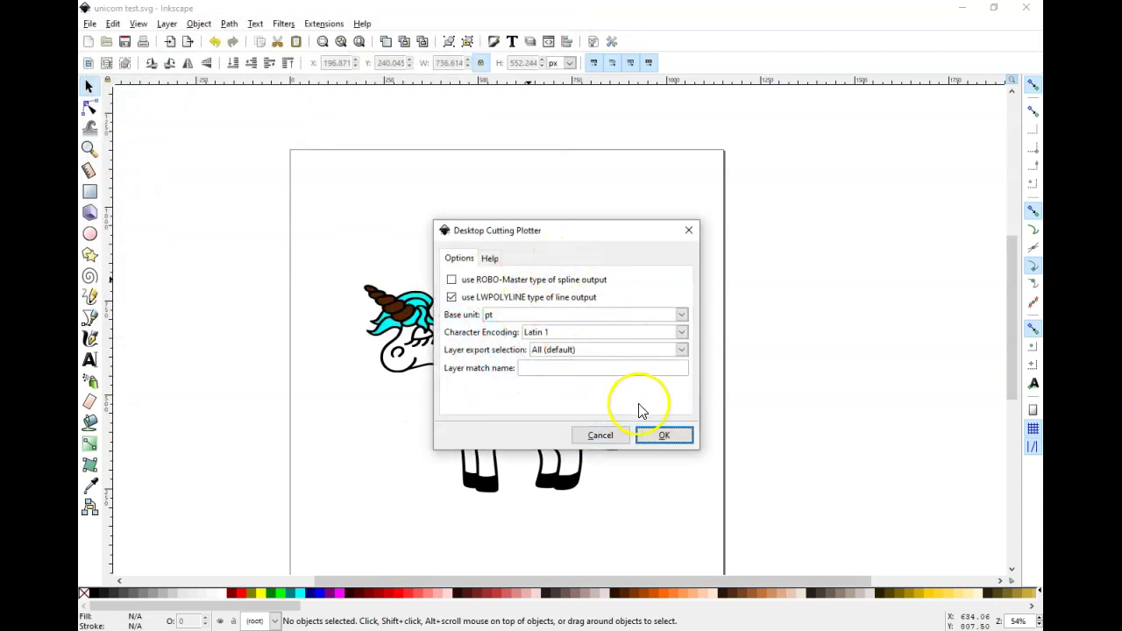
{"action": "left_click", "coordinate": [667, 434]}
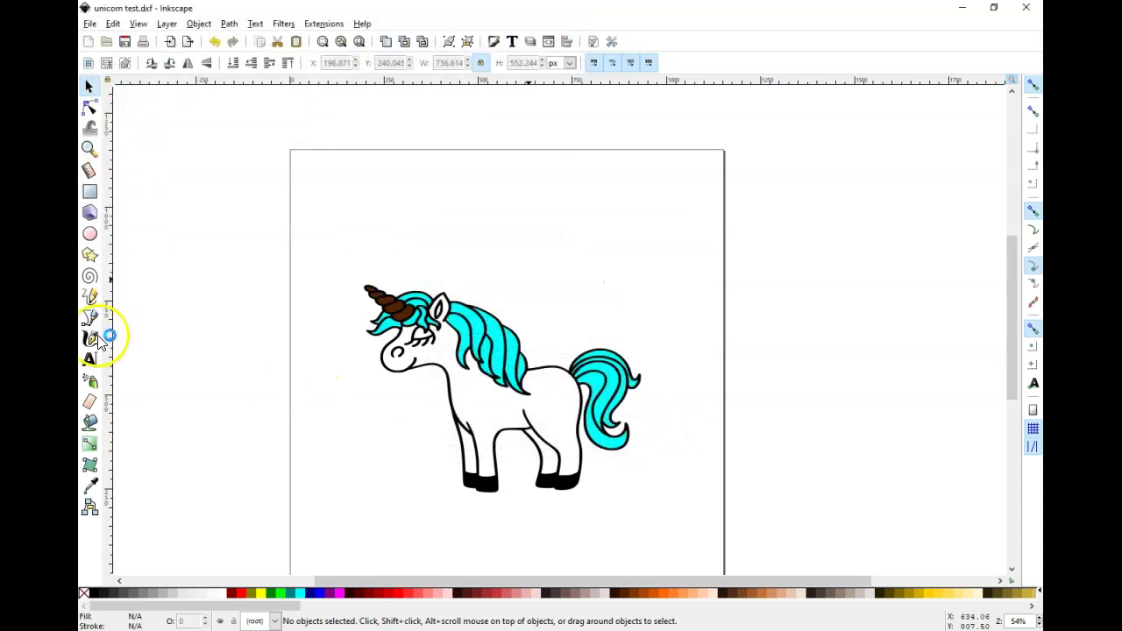
Open the unicorn test file in Silhouette Studio and select the coloured unicorn.
{"action": "left_click", "coordinate": [149, 351]}
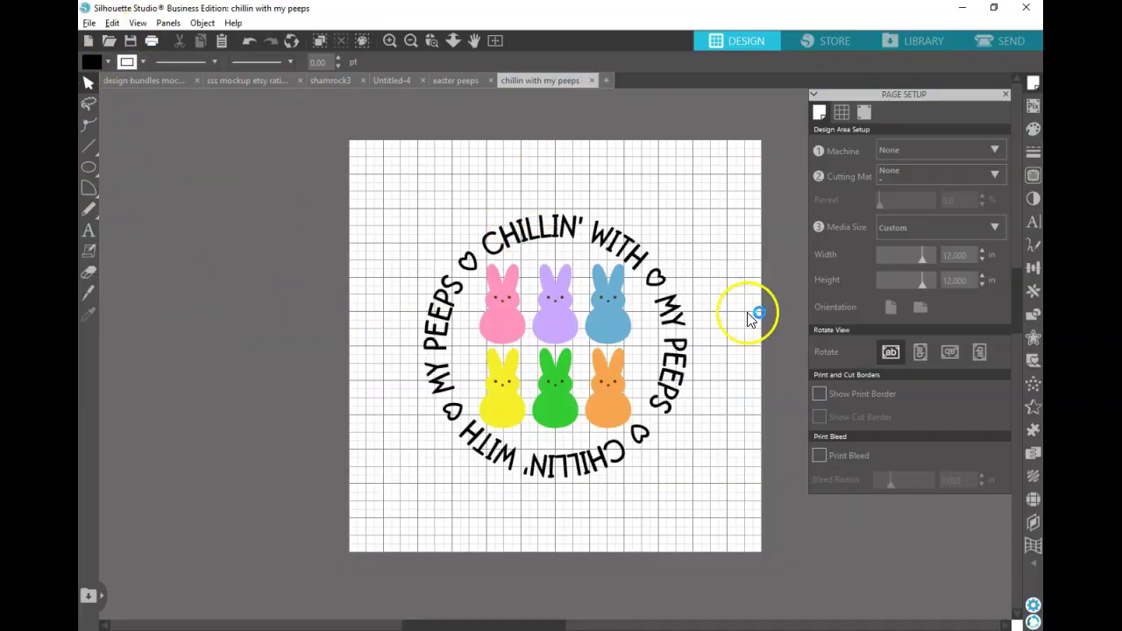
{"action": "left_click", "coordinate": [109, 40]}
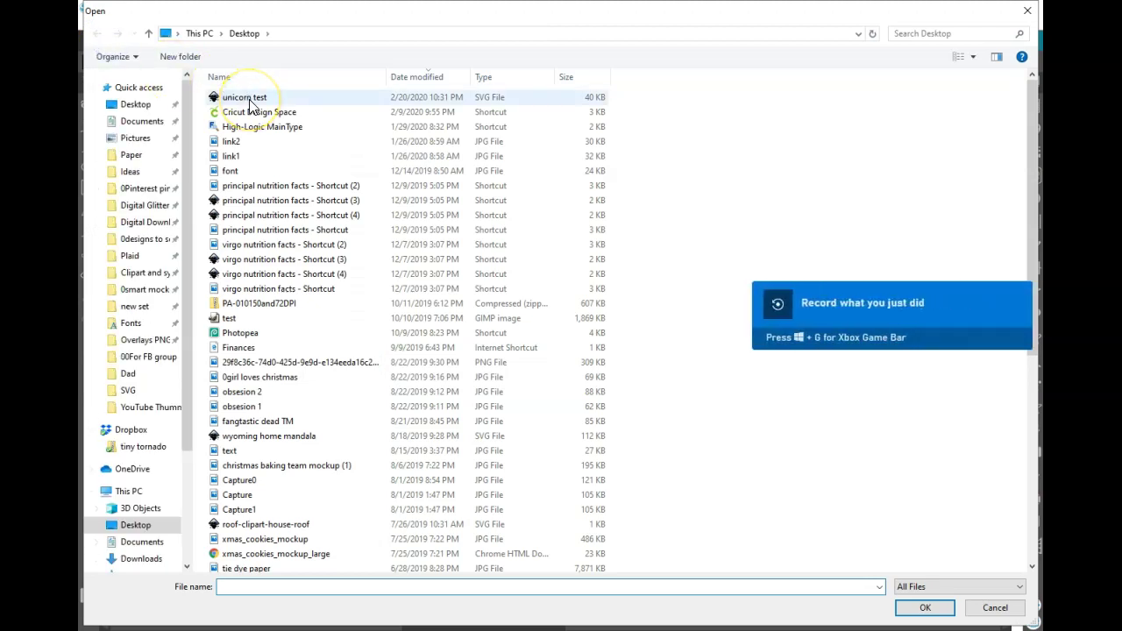
{"action": "double_click", "coordinate": [250, 104]}
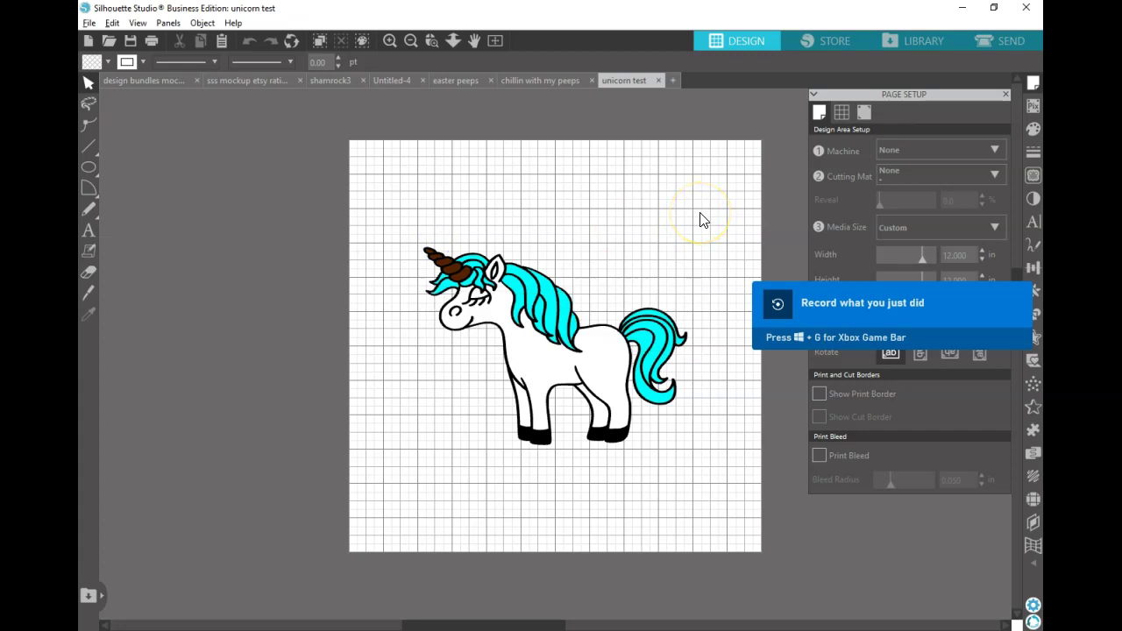
{"action": "left_click", "coordinate": [541, 287]}
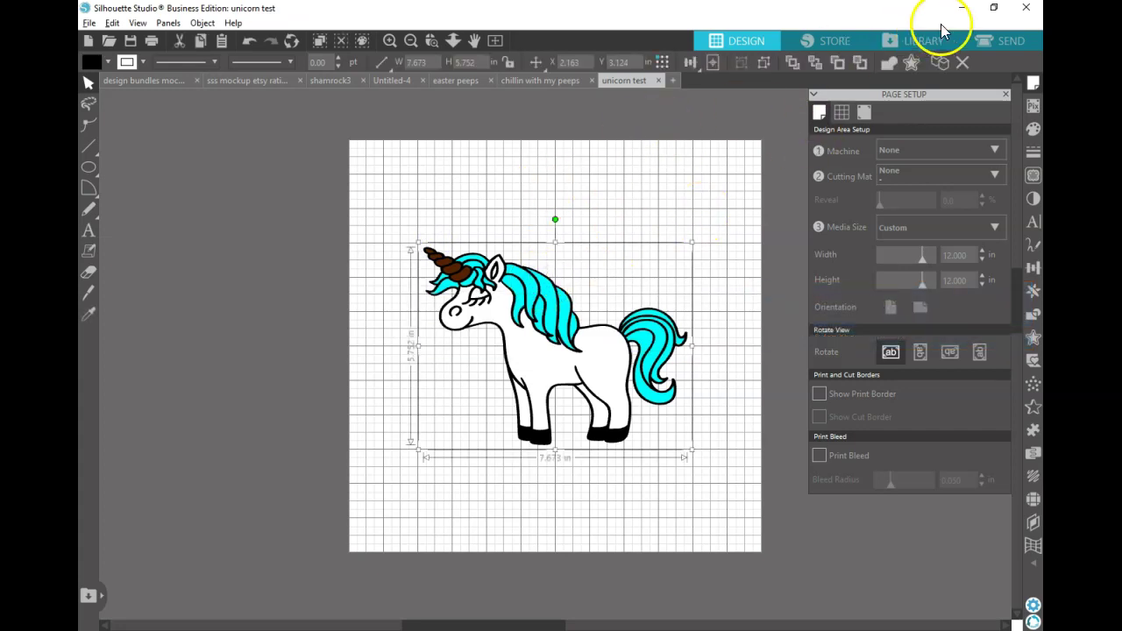
Switch to the Send workspace and zoom out until the whole unicorn and its red cut lines fit.
{"action": "left_click", "coordinate": [1008, 44]}
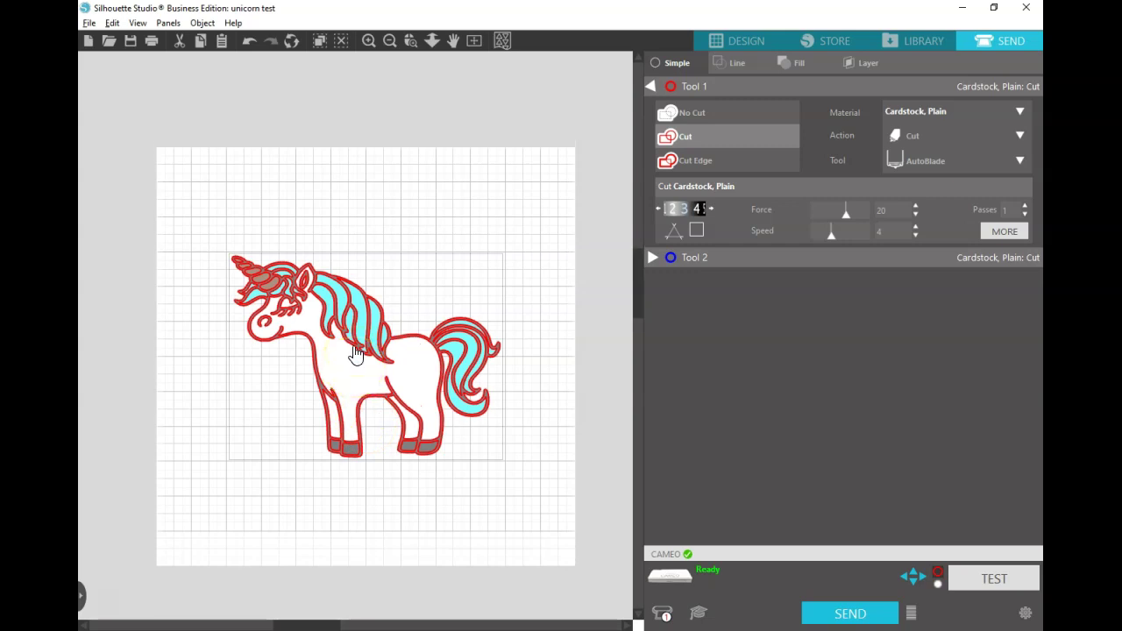
{"action": "left_click", "coordinate": [369, 40]}
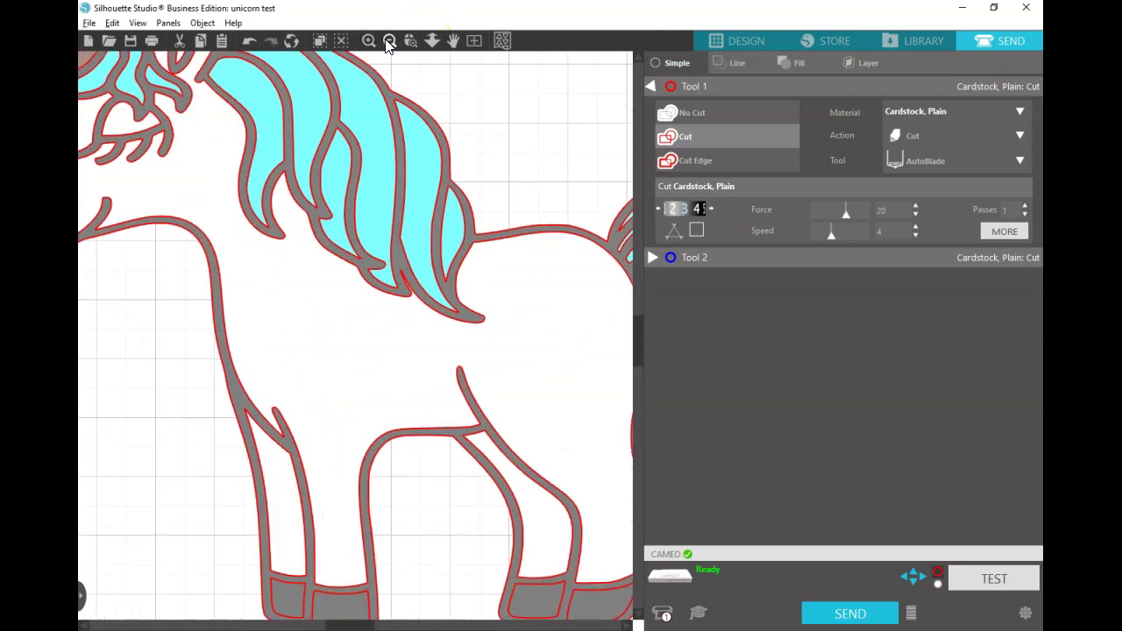
{"action": "left_click", "coordinate": [389, 41]}
{"action": "left_click", "coordinate": [389, 41]}
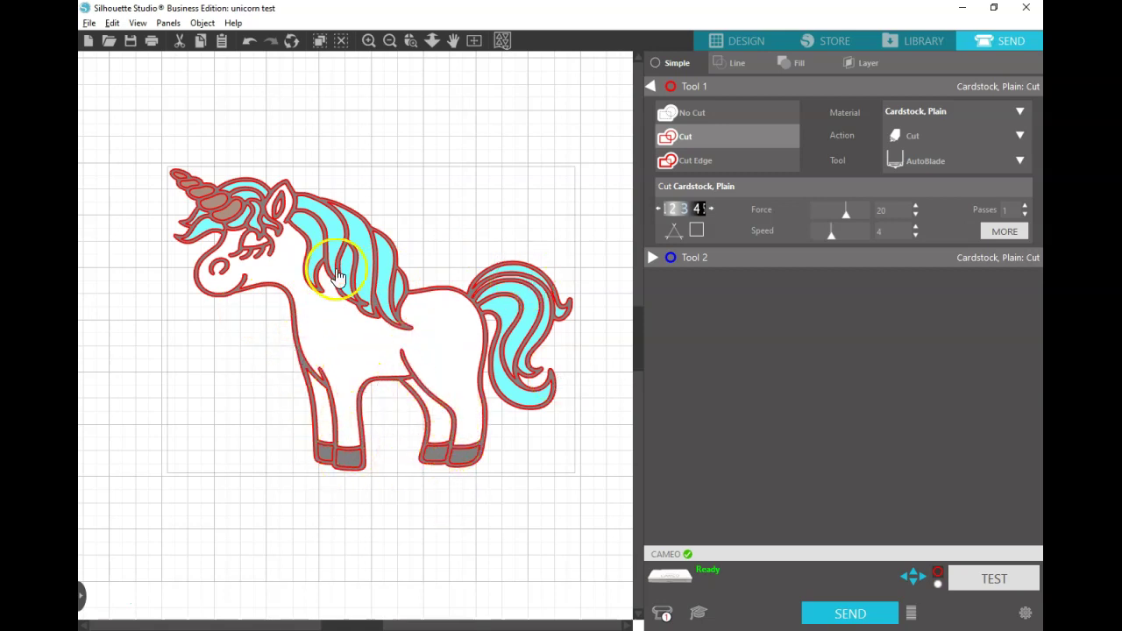
Return to the Design workspace and select the whole unicorn.
{"action": "left_click", "coordinate": [734, 44]}
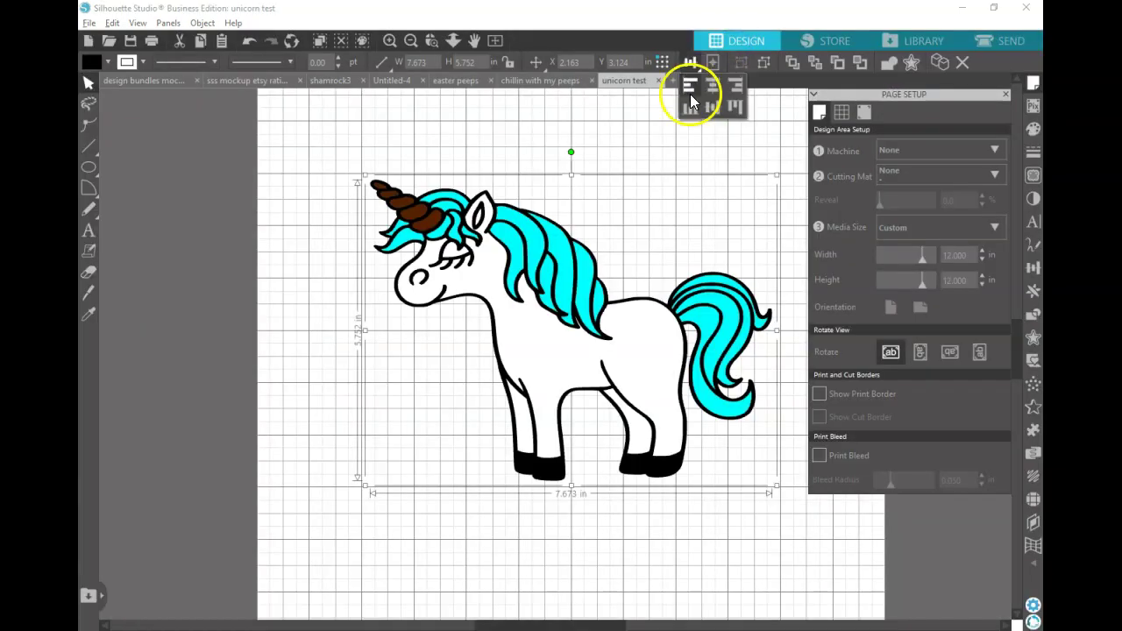
{"action": "left_click", "coordinate": [605, 122]}
{"action": "left_click", "coordinate": [517, 248]}
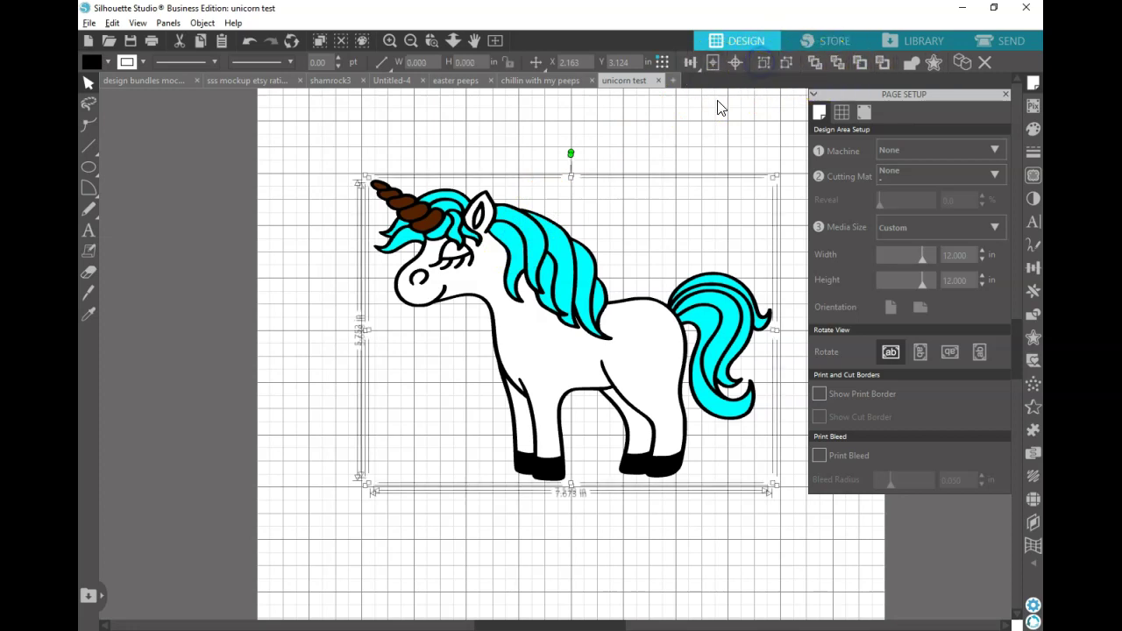
Drag the top unicorn layer aside to inspect the stacking, then undo the move.
{"action": "left_click", "coordinate": [649, 136]}
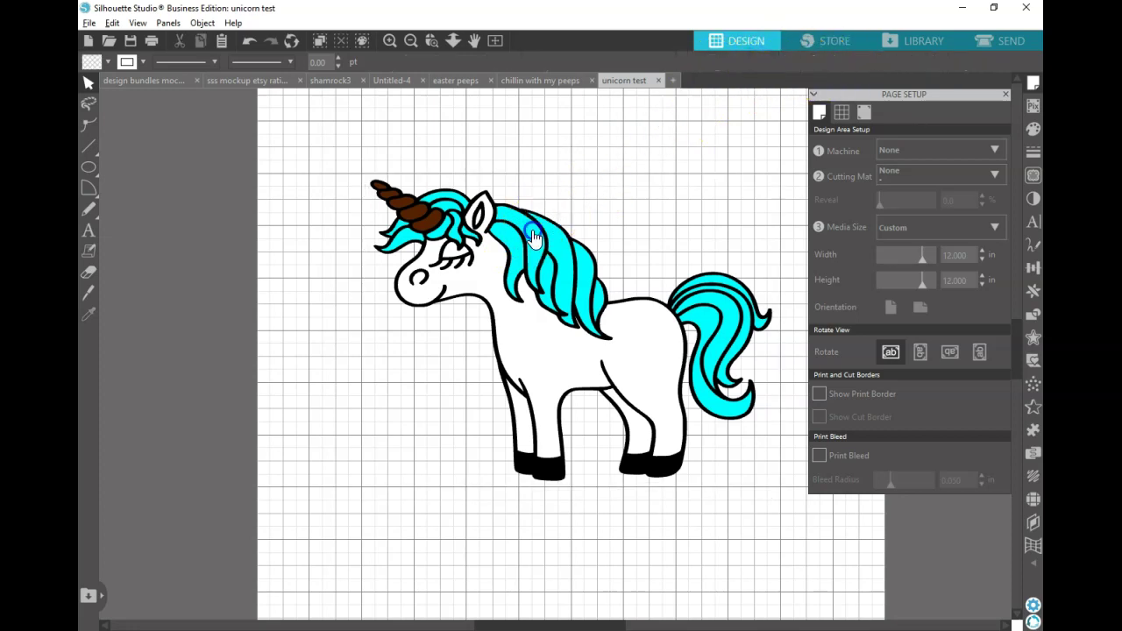
{"action": "left_click_drag", "start_coordinate": [556, 201], "coordinate": [681, 174]}
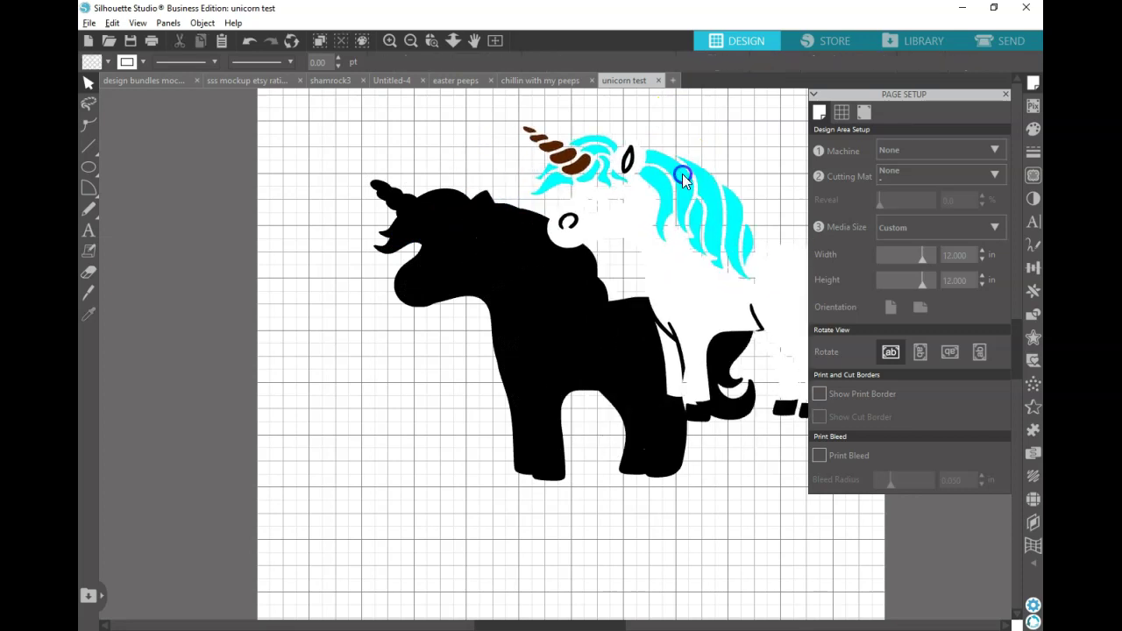
{"action": "key", "text": "Escape"}
{"action": "left_click", "coordinate": [88, 313]}
{"action": "key", "text": "ctrl+z"}
{"action": "key", "text": "ctrl+z"}
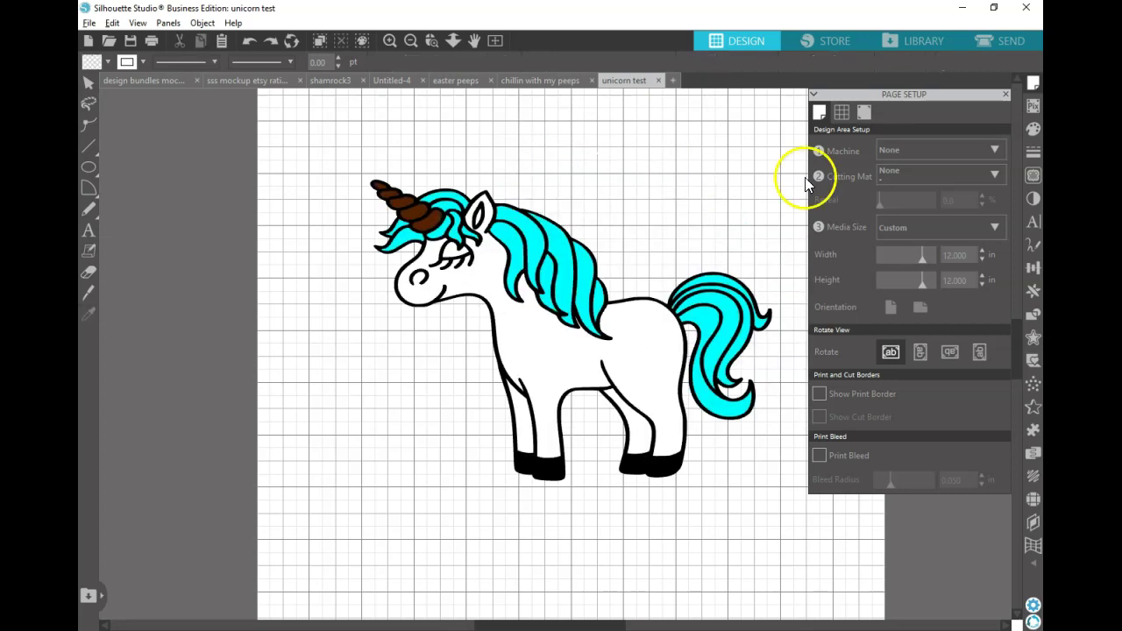
Marquee-select every unicorn part and apply Subtract All from the Modify panel.
{"action": "left_click", "coordinate": [1032, 316]}
{"action": "left_click_drag", "start_coordinate": [358, 153], "coordinate": [601, 341]}
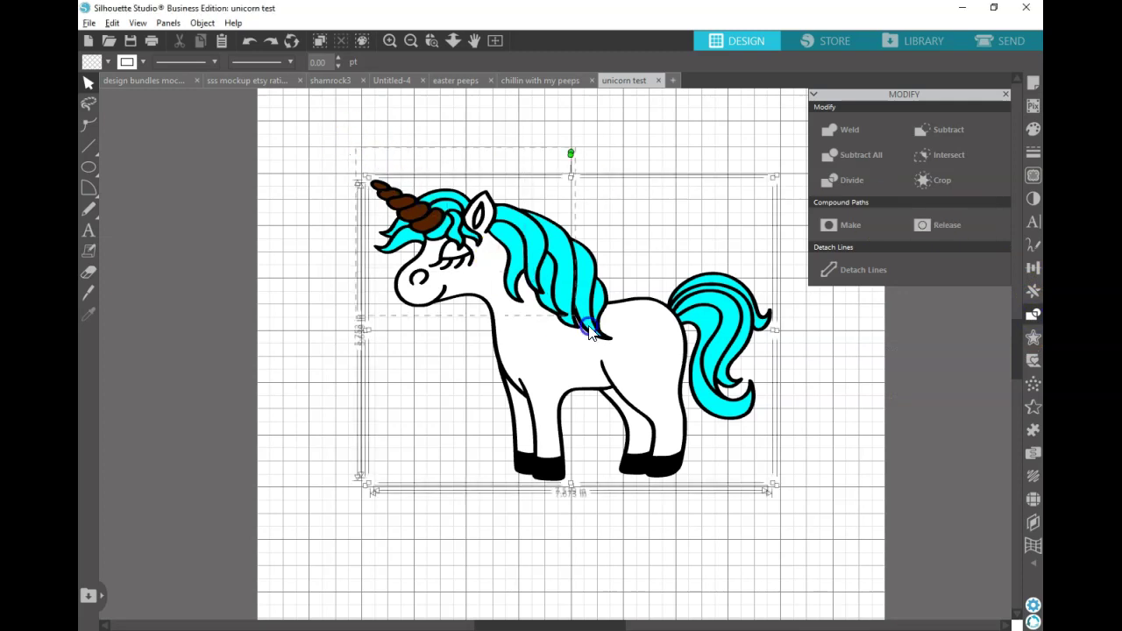
{"action": "left_click_drag", "start_coordinate": [836, 523], "coordinate": [835, 523]}
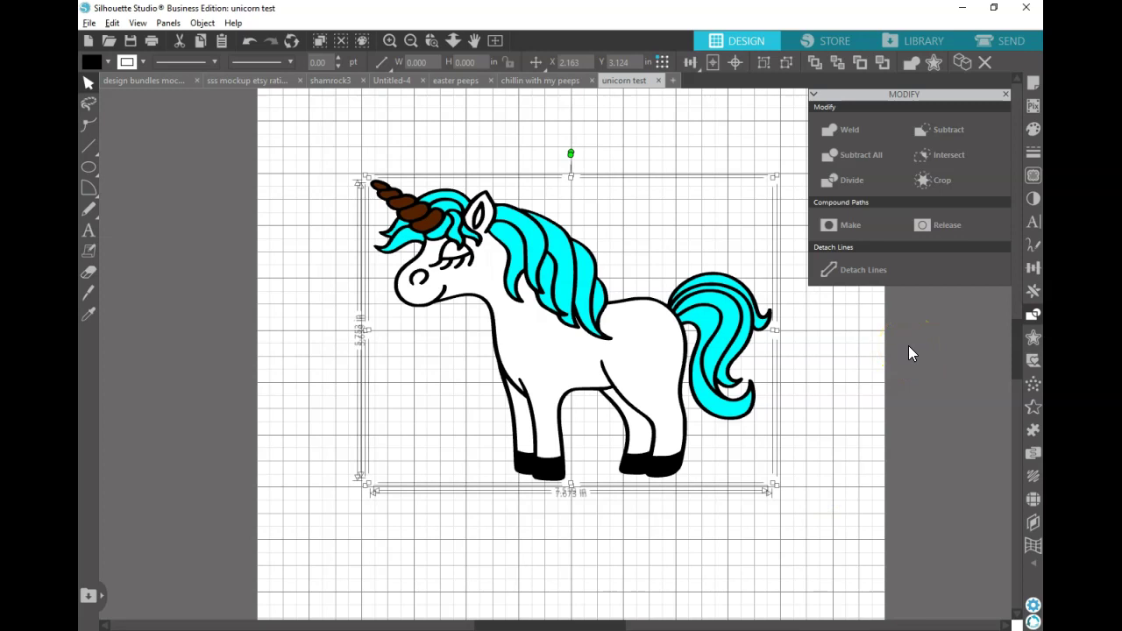
{"action": "left_click", "coordinate": [875, 158]}
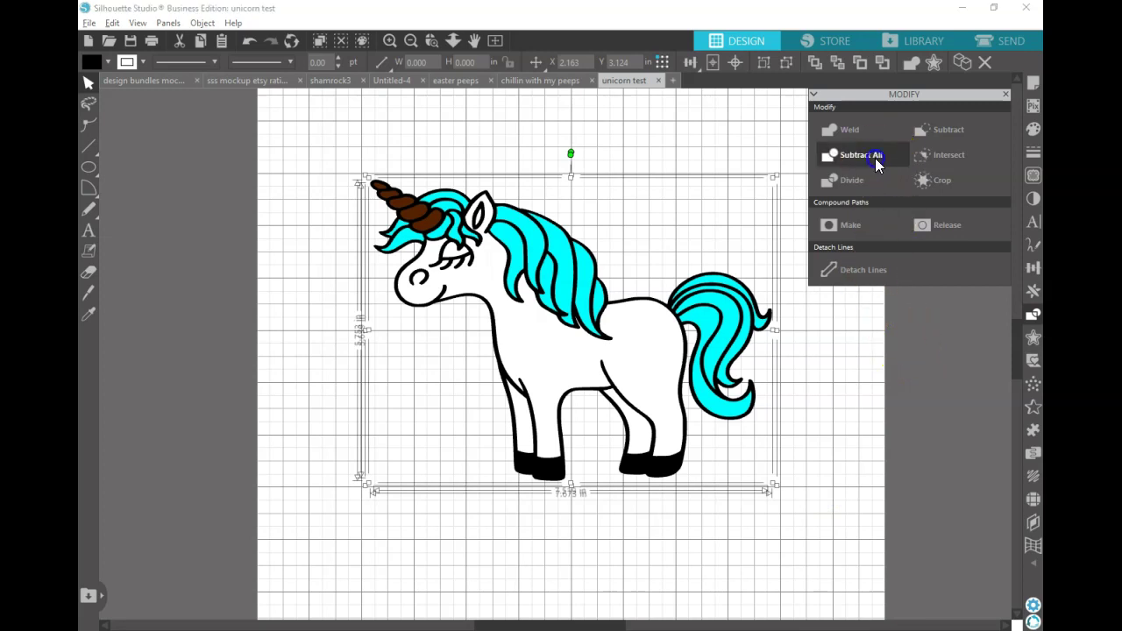
Pull the colour fill layer off the outline to check it, then set it back.
{"action": "left_click", "coordinate": [672, 118]}
{"action": "left_click_drag", "start_coordinate": [537, 243], "coordinate": [425, 338]}
{"action": "left_click", "coordinate": [376, 329]}
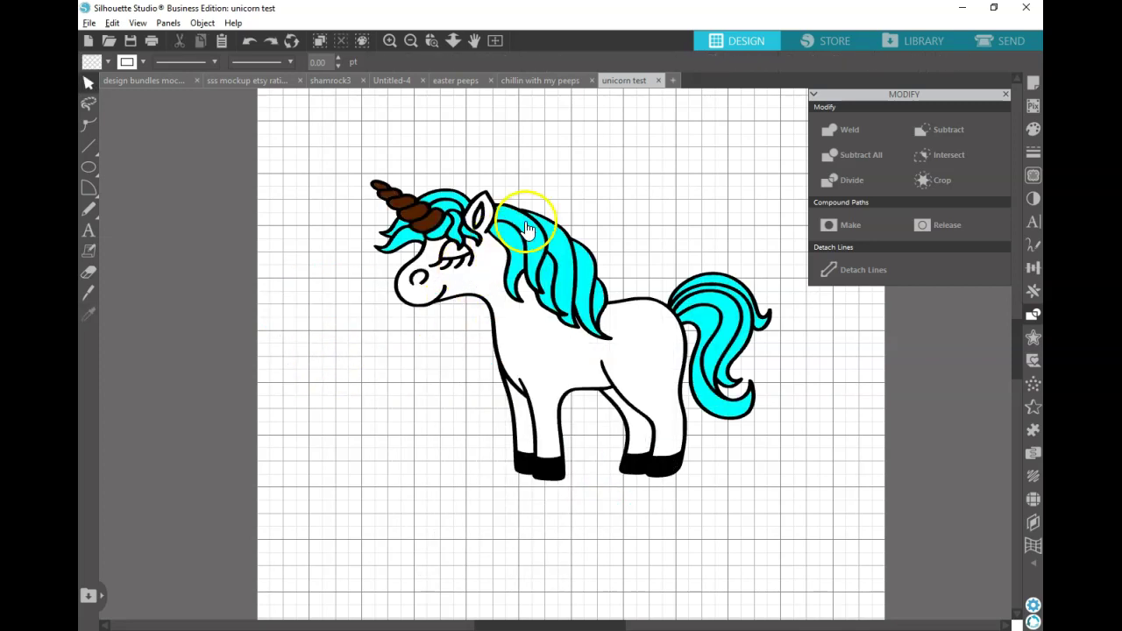
Ungroup the unicorn and select its mane, ear, nose and head pieces.
{"action": "left_click", "coordinate": [527, 226]}
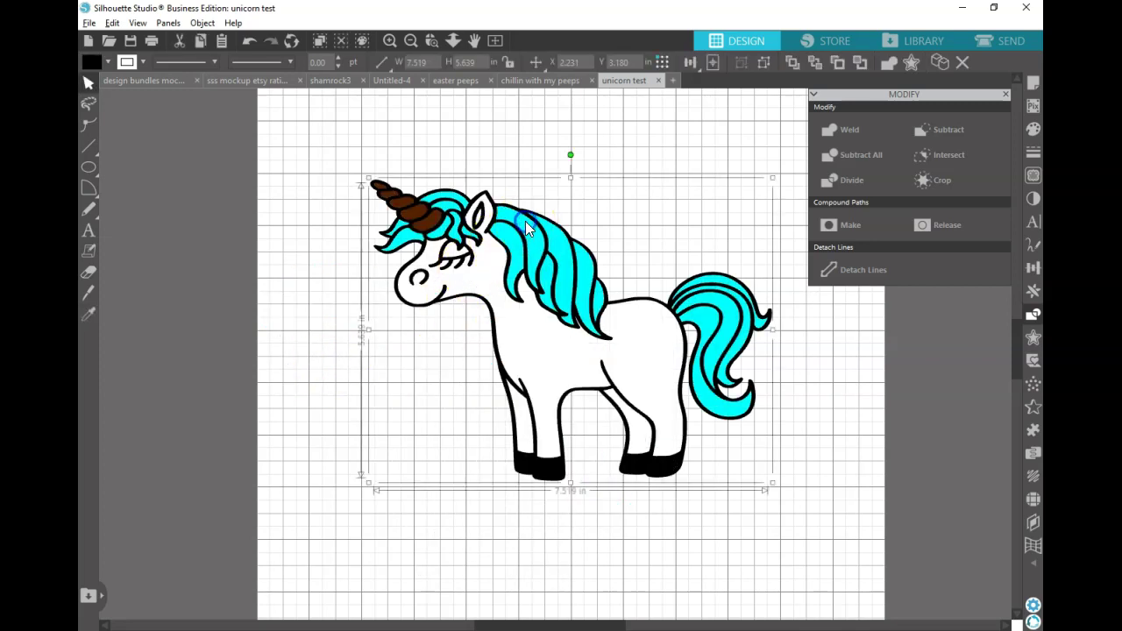
{"action": "left_click", "coordinate": [765, 60]}
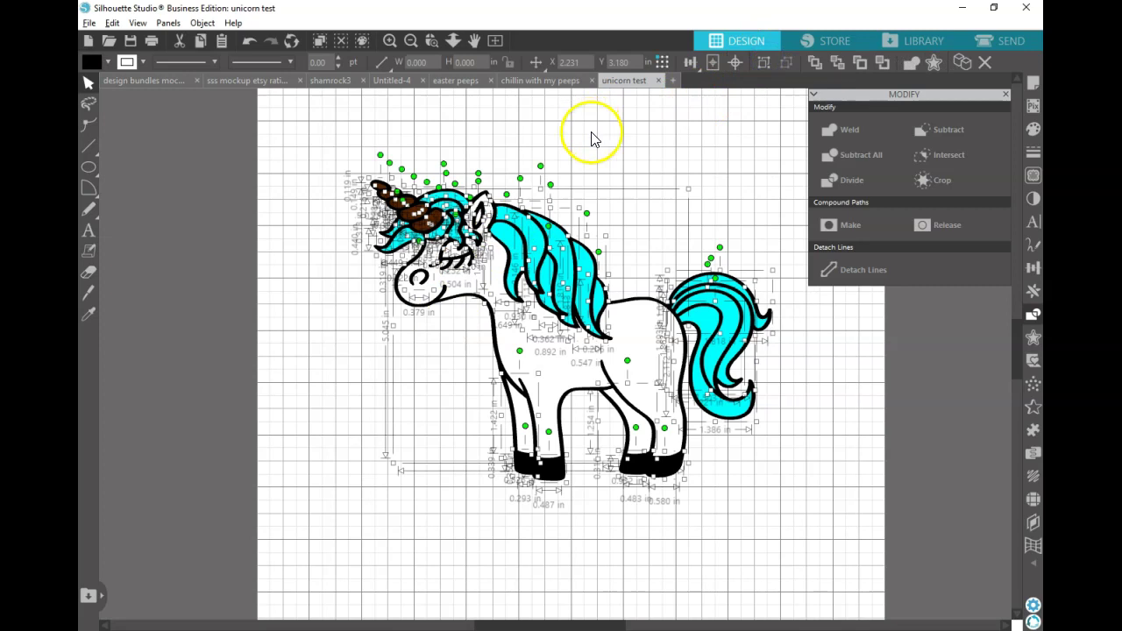
{"action": "left_click", "coordinate": [646, 169]}
{"action": "left_click", "coordinate": [595, 279]}
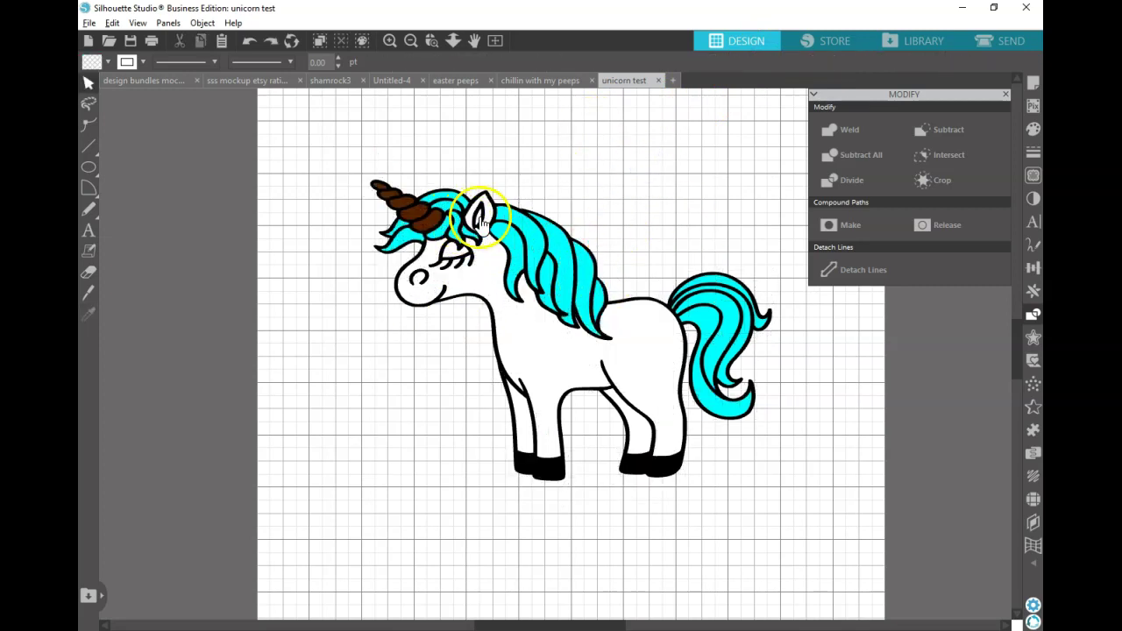
{"action": "left_click", "coordinate": [483, 215]}
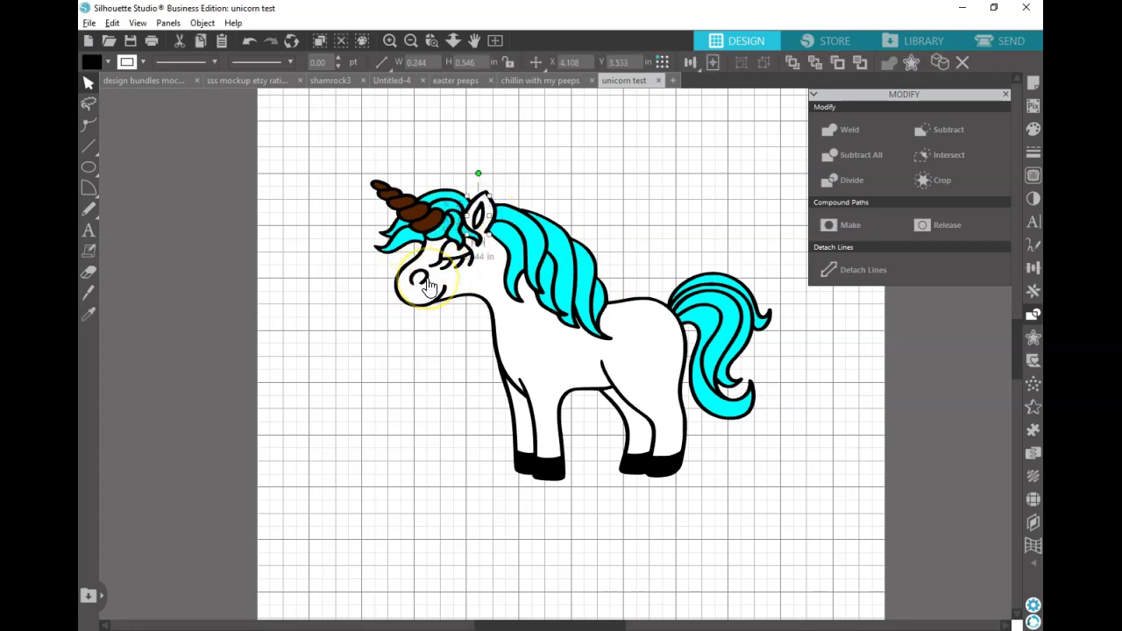
{"action": "left_click", "coordinate": [428, 286], "text": "shift"}
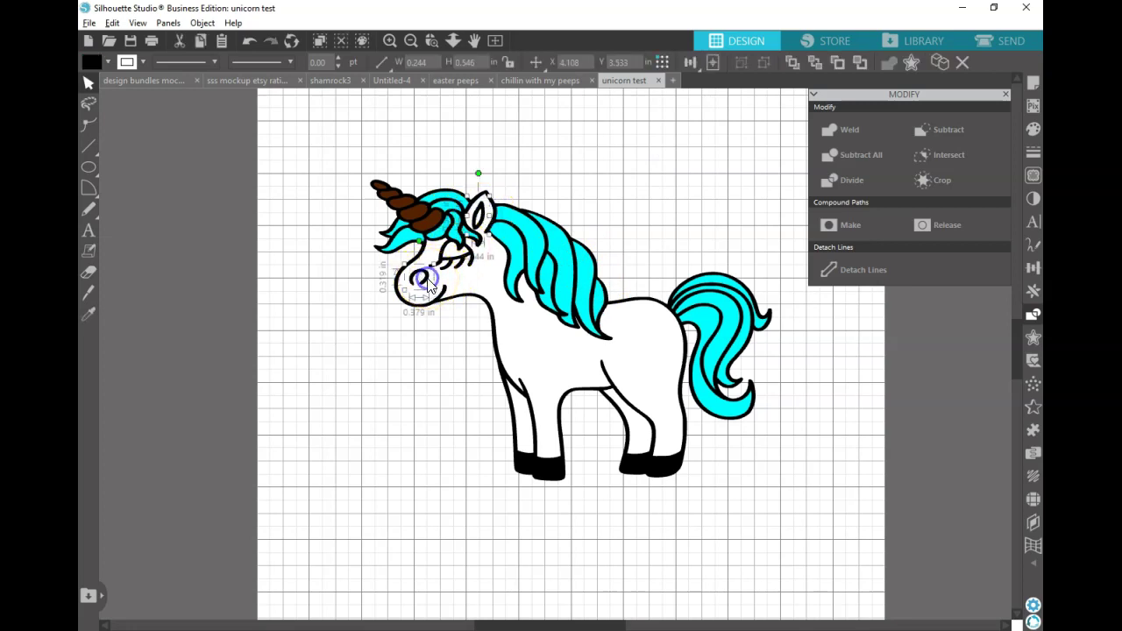
{"action": "left_click", "coordinate": [484, 282]}
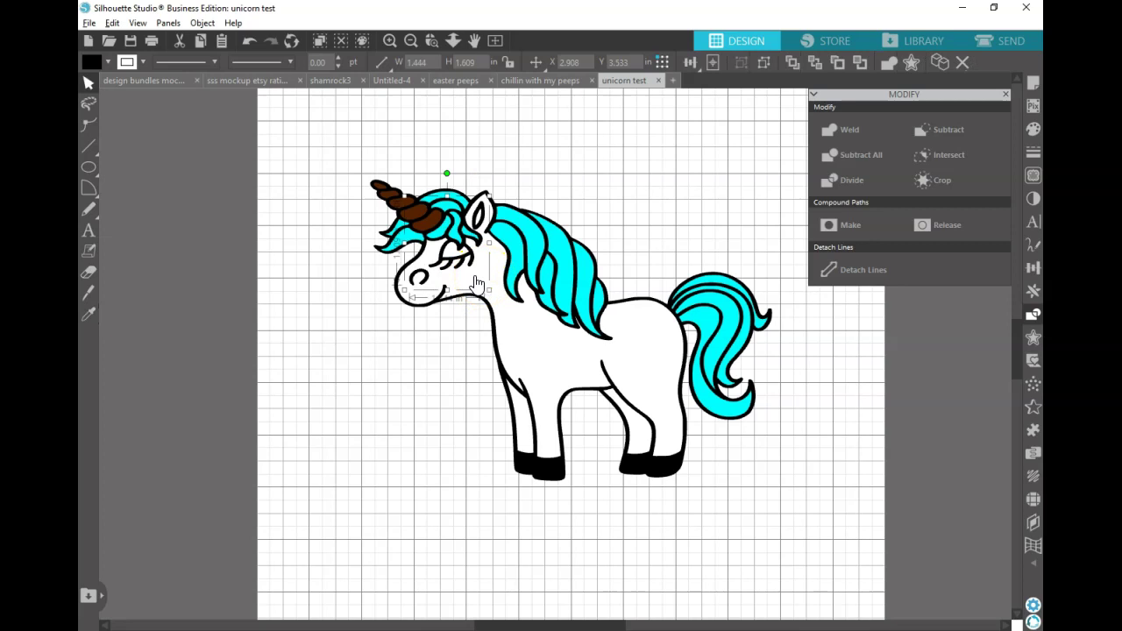
Check the white body fill against its outline, then select the head and body shapes together.
{"action": "left_click", "coordinate": [420, 345]}
{"action": "mouse_move", "coordinate": [499, 339]}
{"action": "left_mouse_down"}
{"action": "mouse_move", "coordinate": [398, 416]}
{"action": "mouse_move", "coordinate": [448, 388]}
{"action": "mouse_move", "coordinate": [483, 339]}
{"action": "mouse_move", "coordinate": [493, 333]}
{"action": "mouse_move", "coordinate": [495, 343]}
{"action": "left_mouse_up"}
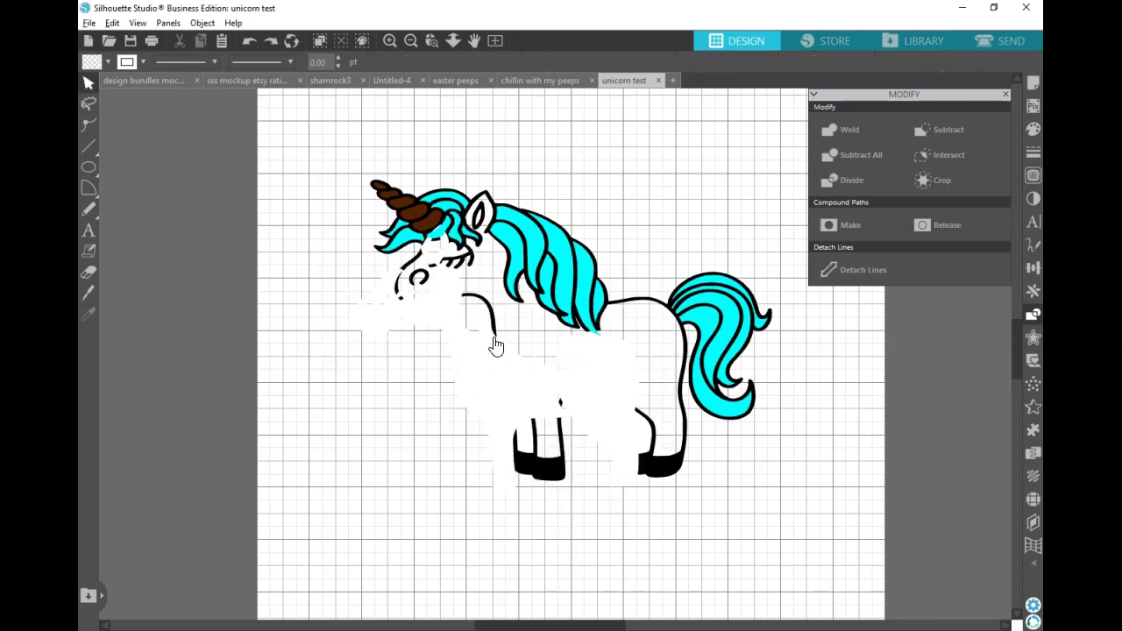
{"action": "left_click", "coordinate": [500, 338]}
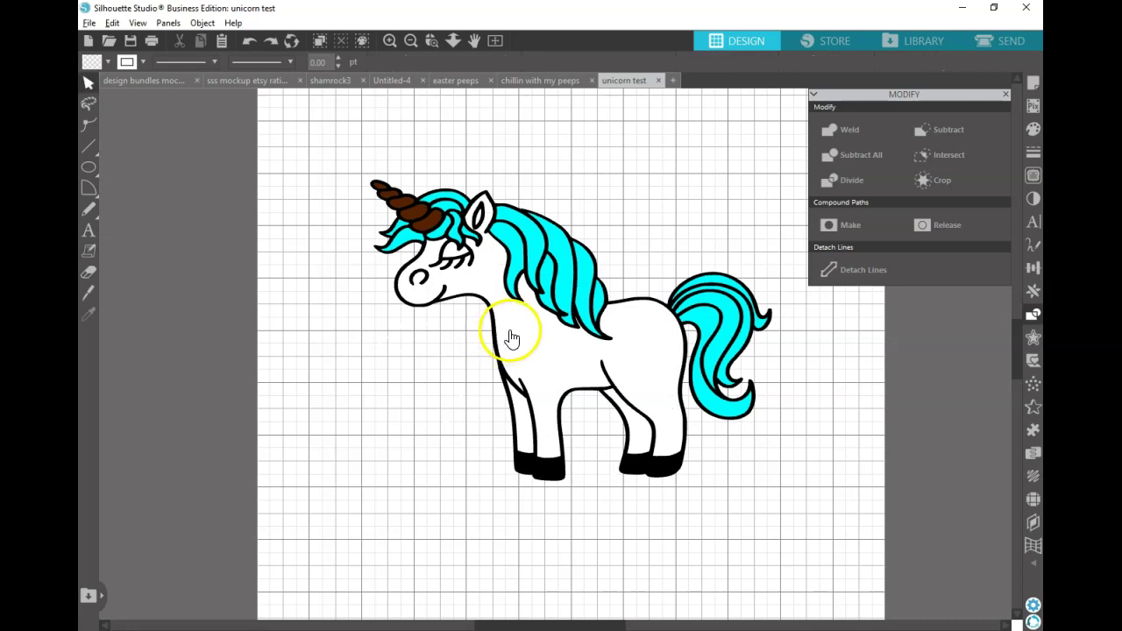
{"action": "left_click", "coordinate": [488, 248]}
{"action": "left_click", "coordinate": [481, 229]}
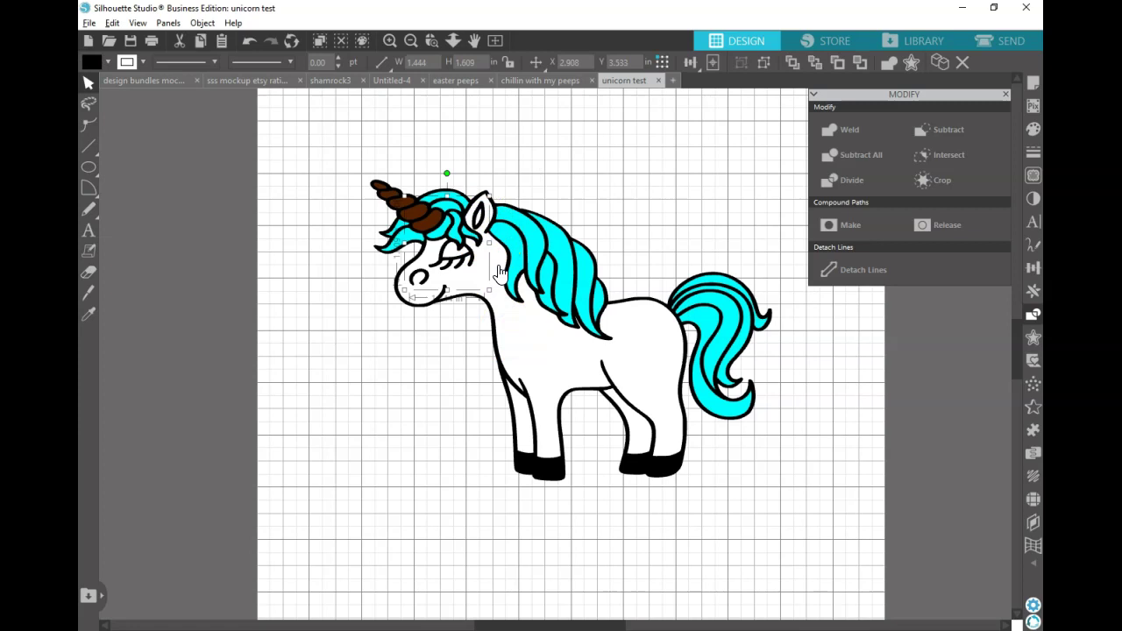
{"action": "left_click", "coordinate": [498, 273]}
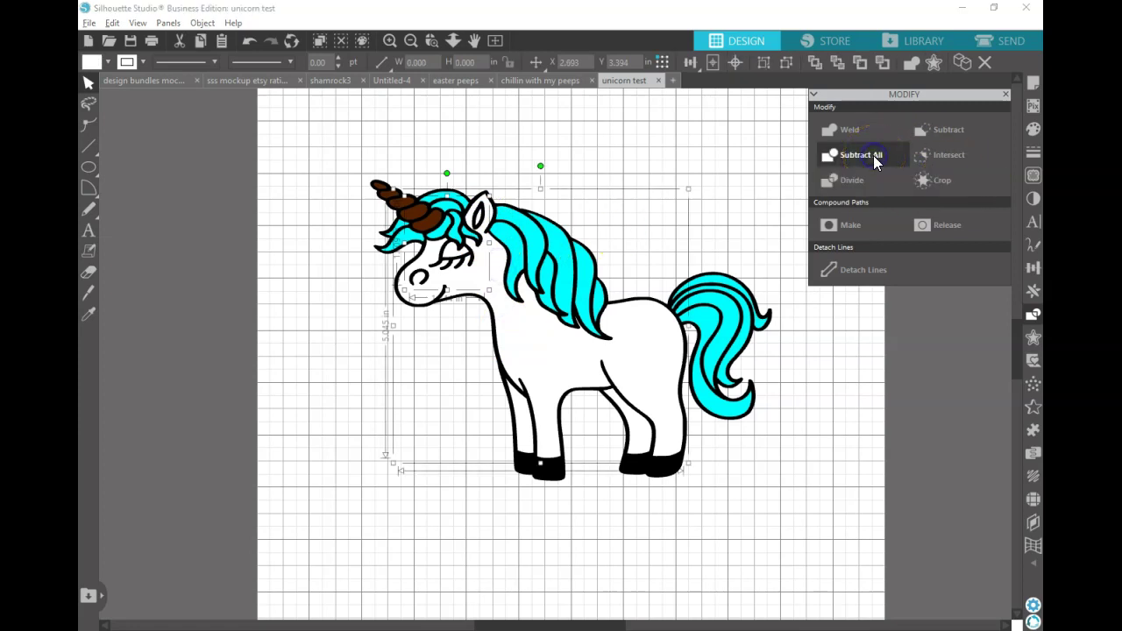
{"action": "left_click", "coordinate": [664, 145]}
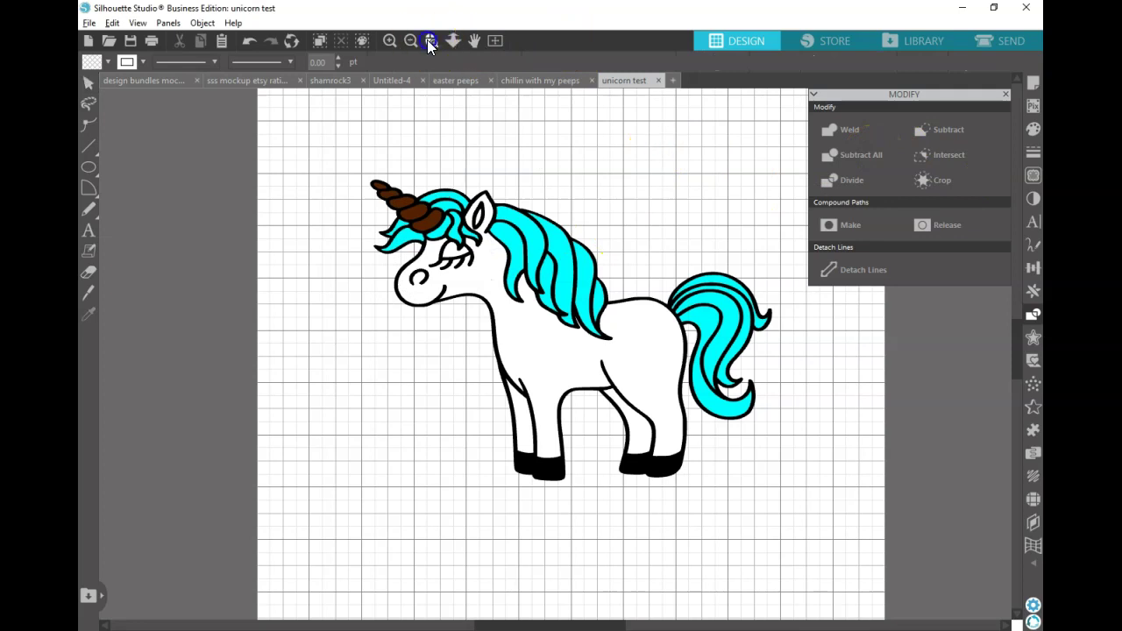
{"action": "left_click_drag", "start_coordinate": [348, 157], "coordinate": [526, 312]}
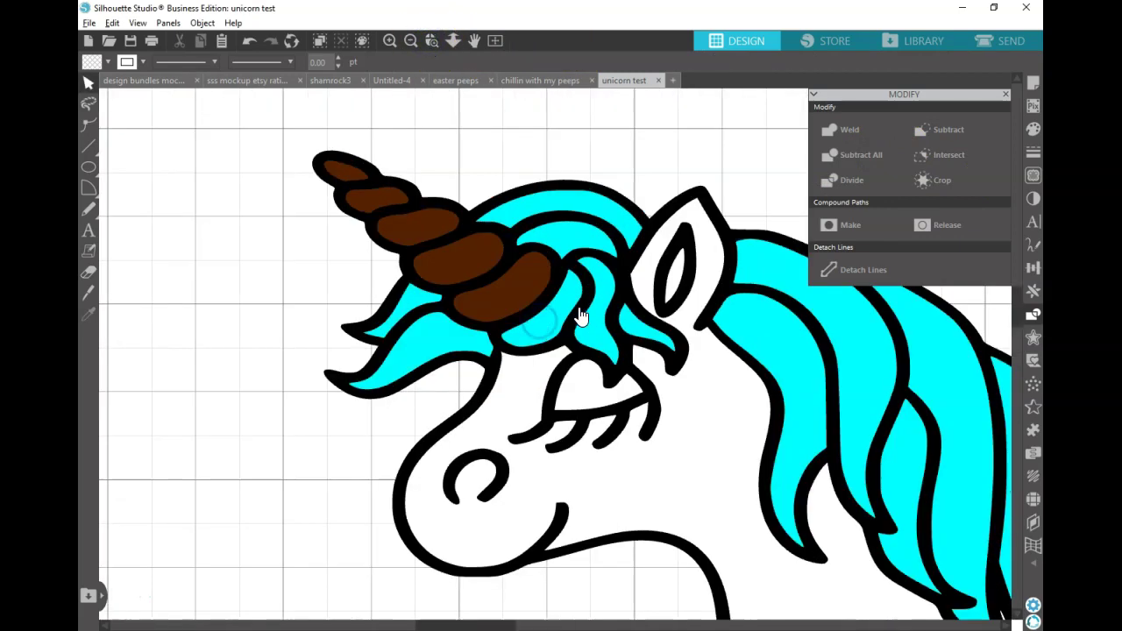
{"action": "left_click_drag", "start_coordinate": [670, 283], "coordinate": [707, 282]}
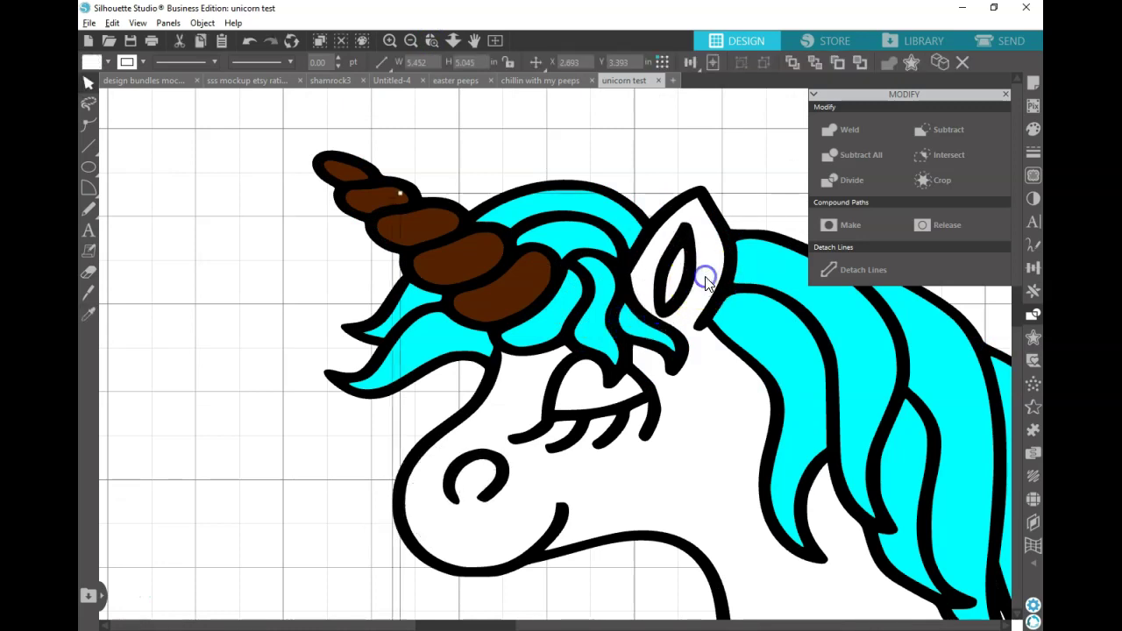
{"action": "left_click", "coordinate": [368, 114]}
{"action": "left_click", "coordinate": [653, 233]}
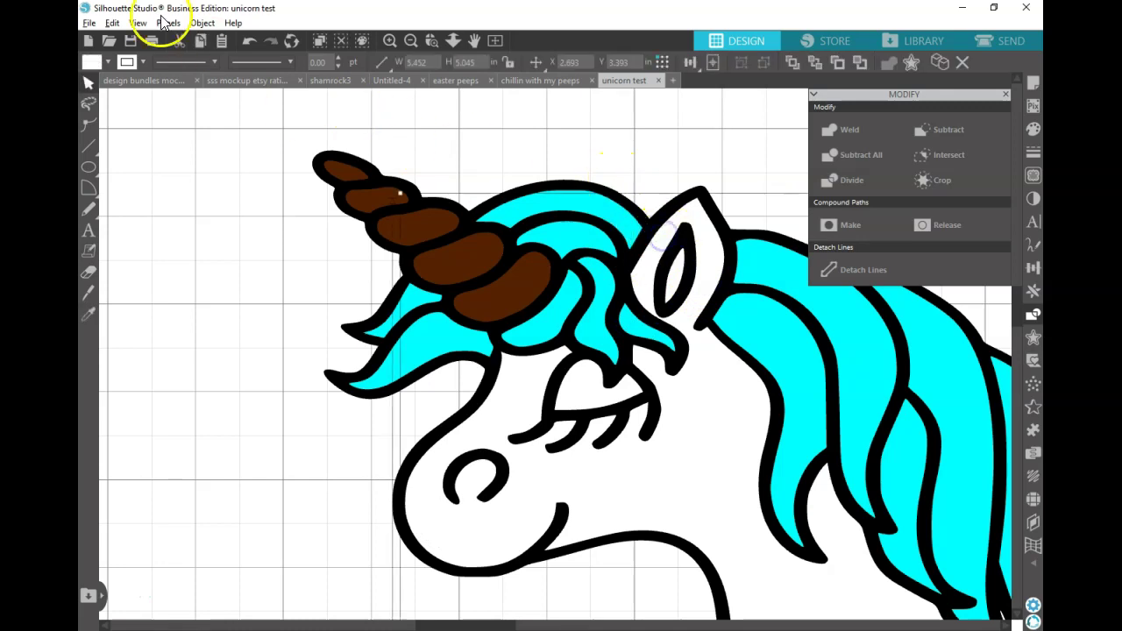
{"action": "left_click", "coordinate": [106, 64]}
{"action": "left_click", "coordinate": [105, 82]}
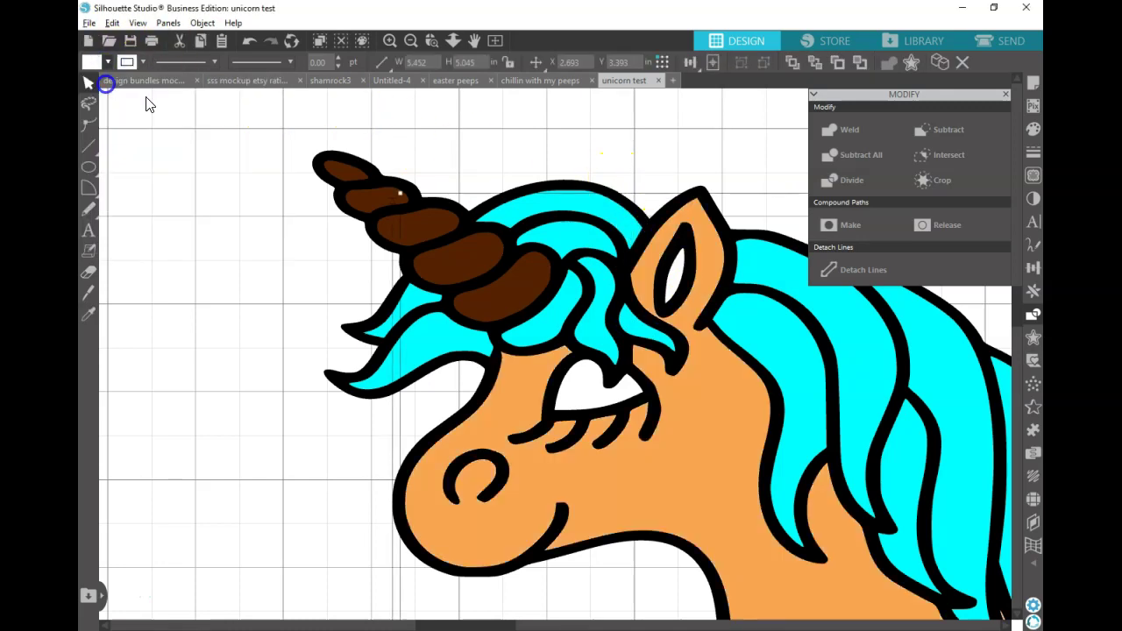
{"action": "left_click", "coordinate": [283, 340]}
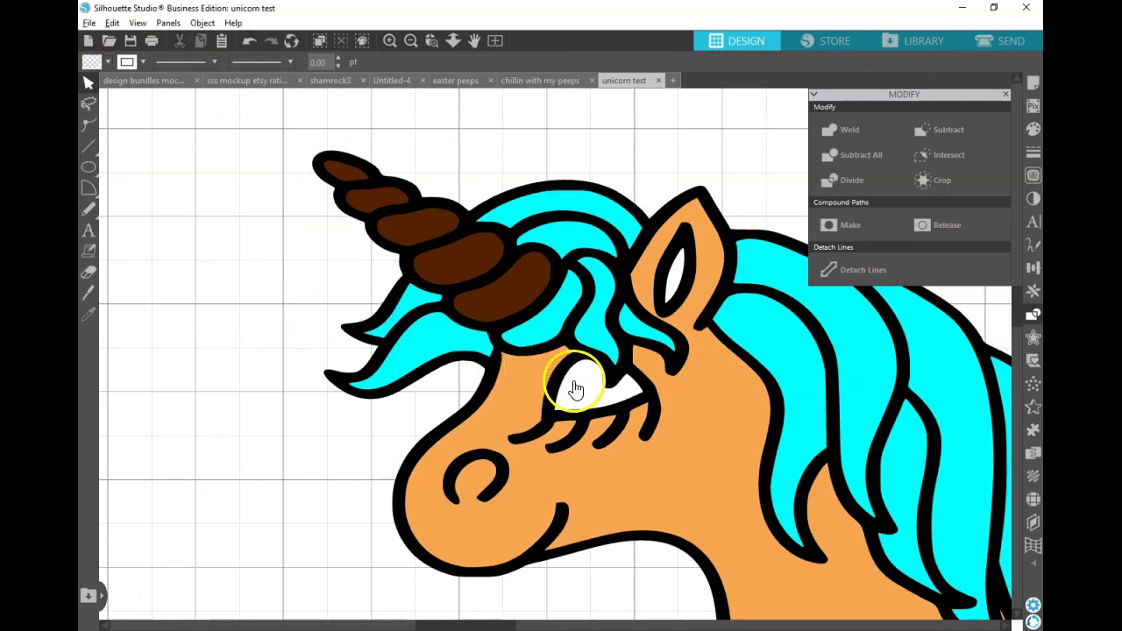
{"action": "left_click", "coordinate": [585, 407]}
{"action": "left_click", "coordinate": [585, 407]}
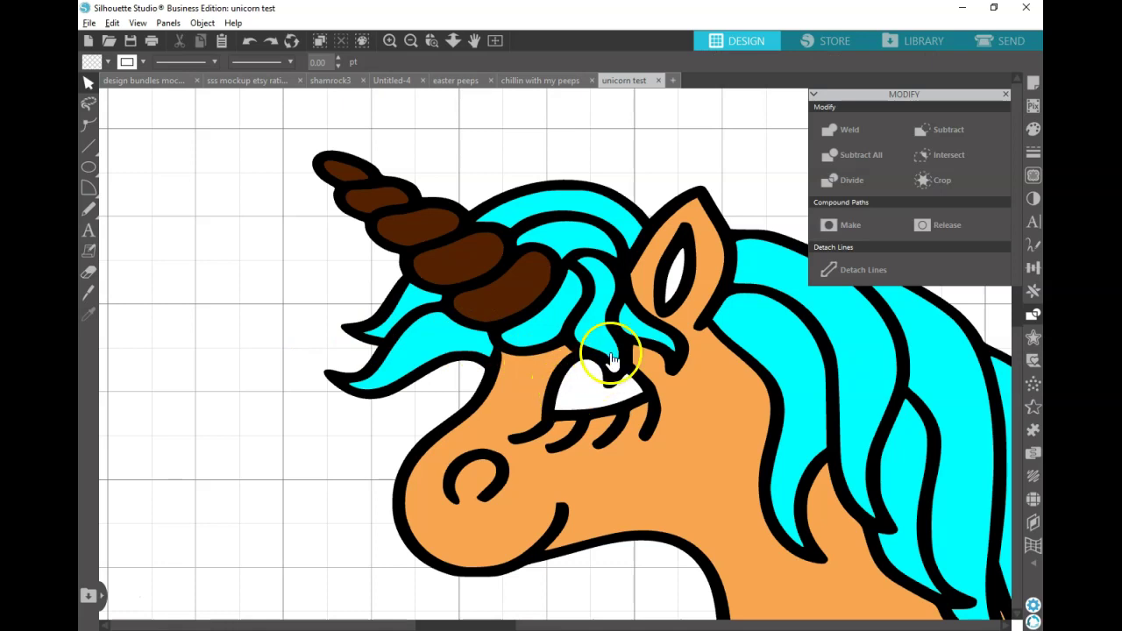
{"action": "left_click", "coordinate": [631, 289]}
{"action": "left_click", "coordinate": [631, 289]}
{"action": "key", "text": "Delete"}
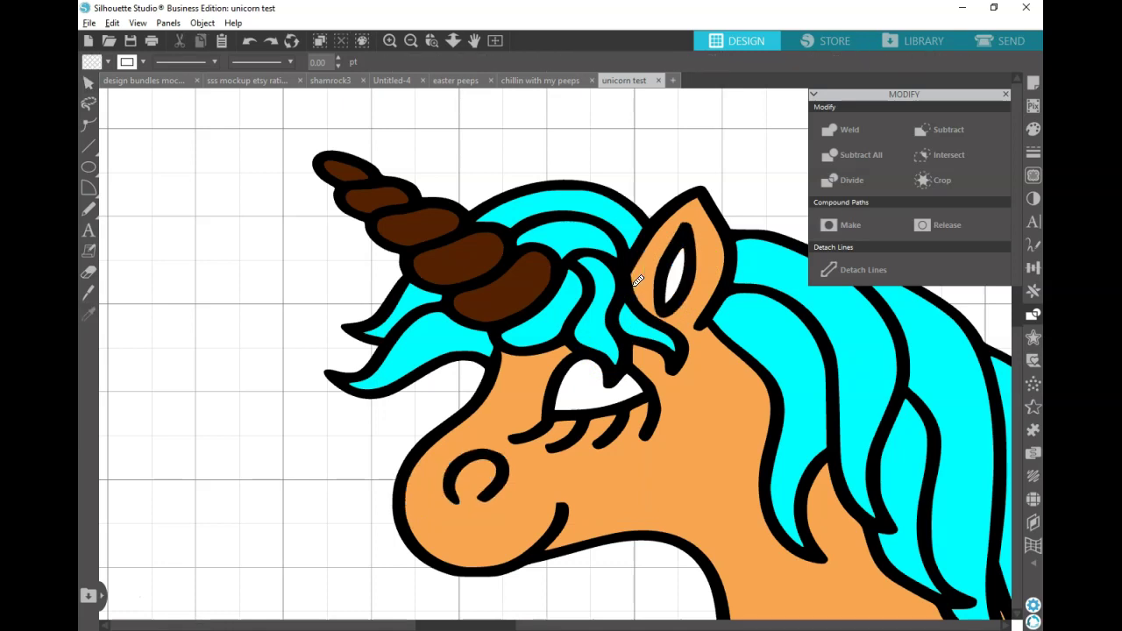
{"action": "left_click", "coordinate": [637, 281]}
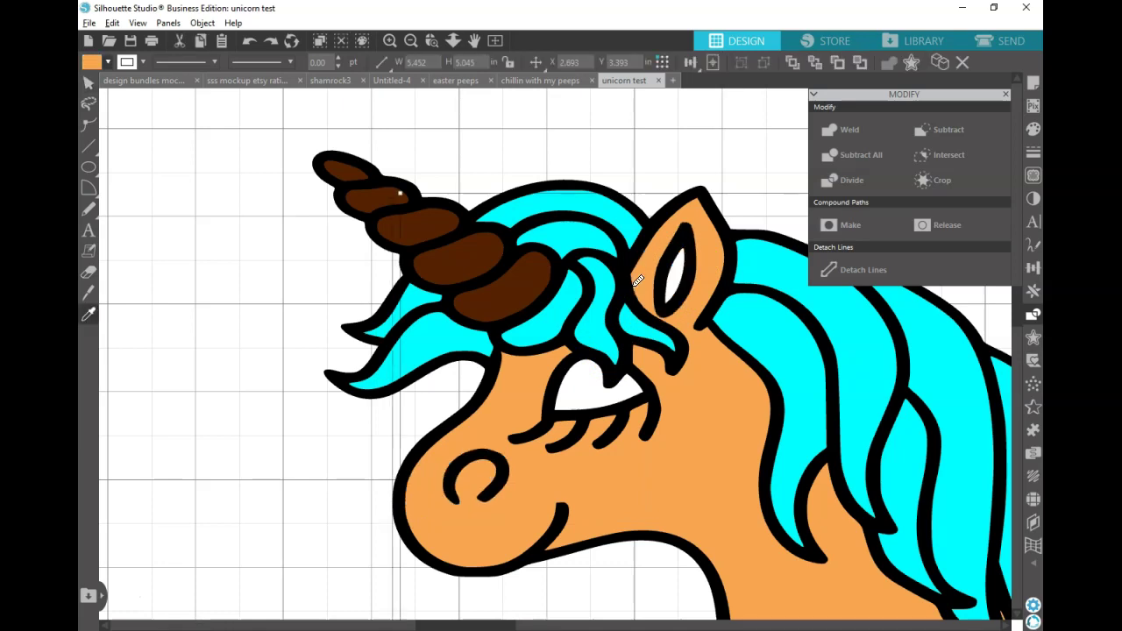
{"action": "left_click", "coordinate": [637, 281]}
{"action": "key", "text": "v"}
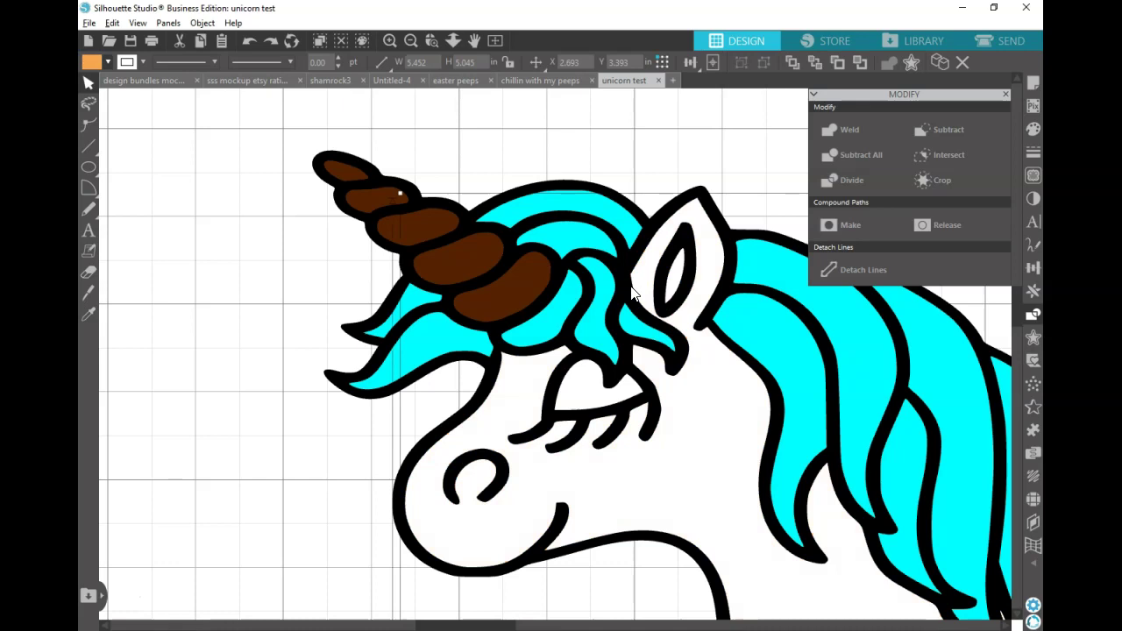
Select the unicorn's black outline layer.
{"action": "left_click", "coordinate": [667, 256]}
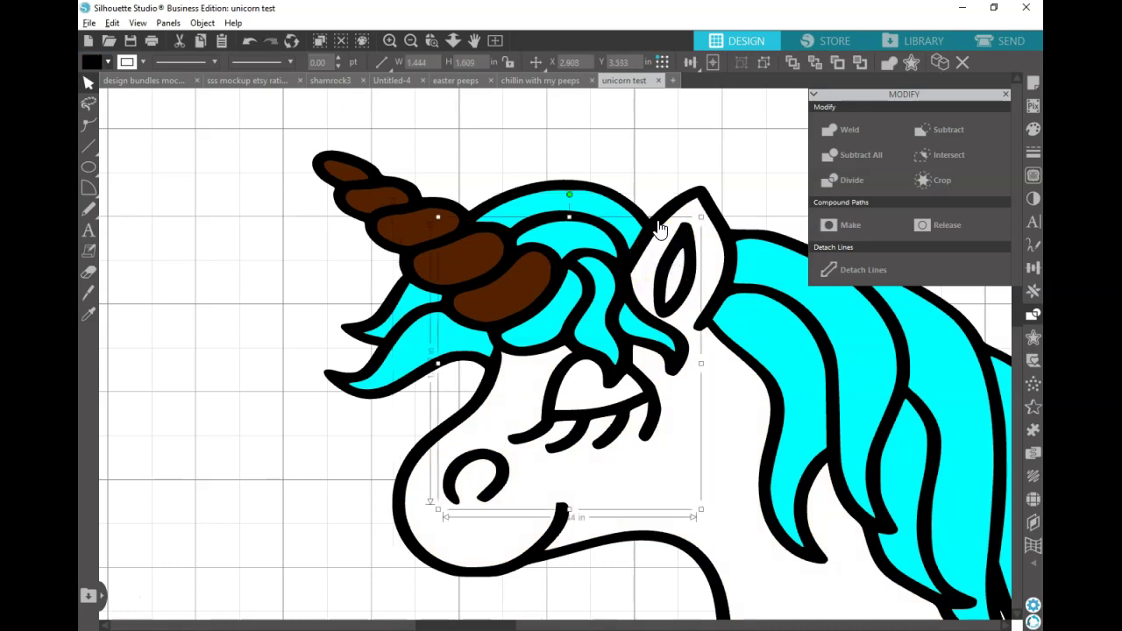
{"action": "left_click", "coordinate": [659, 226]}
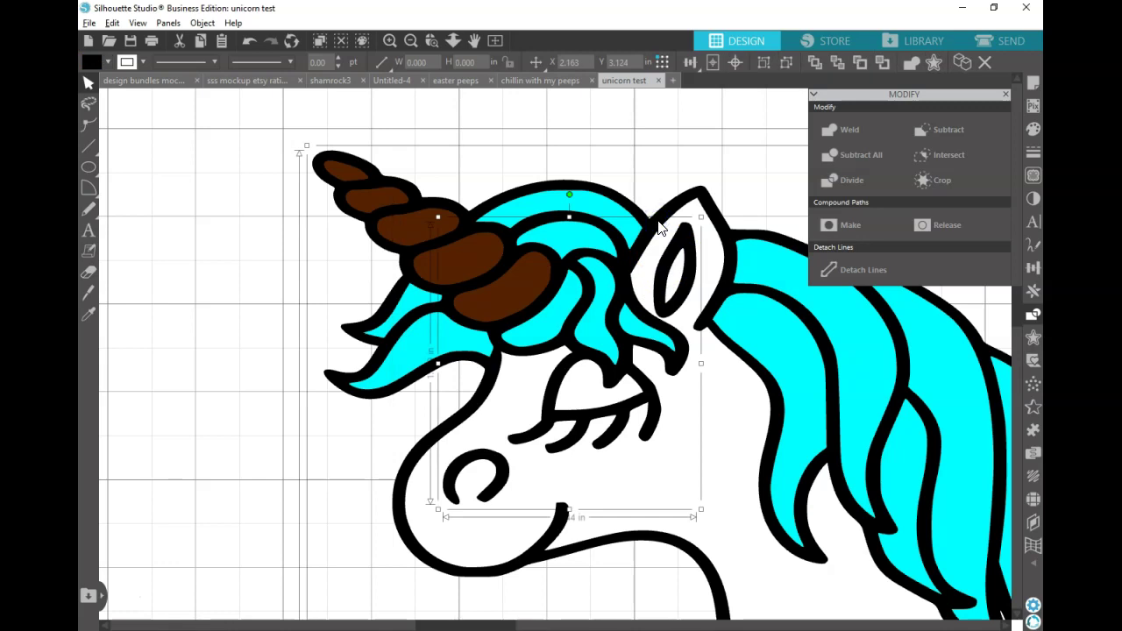
{"action": "key", "text": "i"}
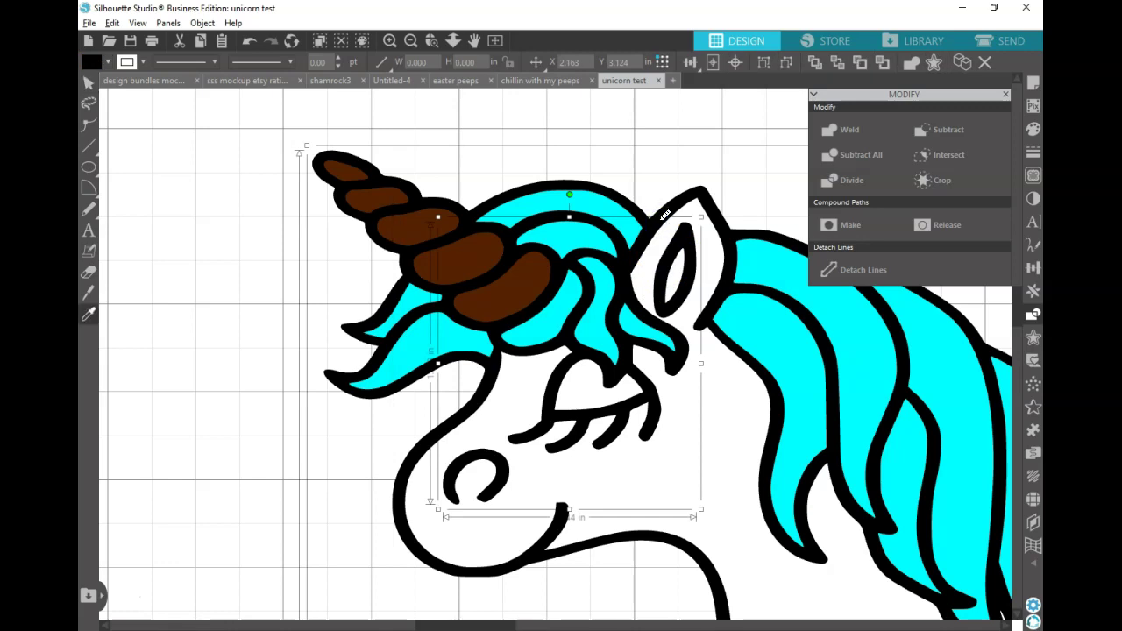
{"action": "left_click", "coordinate": [661, 221]}
Test-drag the outline off the fills and undo, then fit the page and pull it up-right.
{"action": "left_click_drag", "start_coordinate": [661, 226], "coordinate": [605, 191]}
{"action": "left_click", "coordinate": [488, 41]}
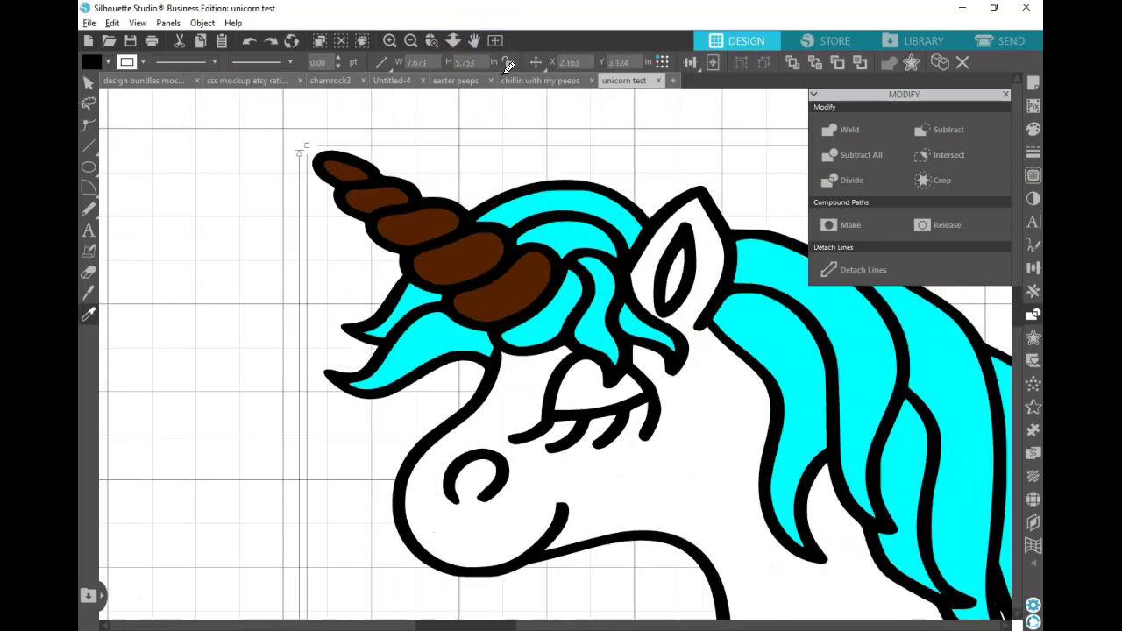
{"action": "left_click", "coordinate": [504, 56]}
{"action": "left_click", "coordinate": [496, 42]}
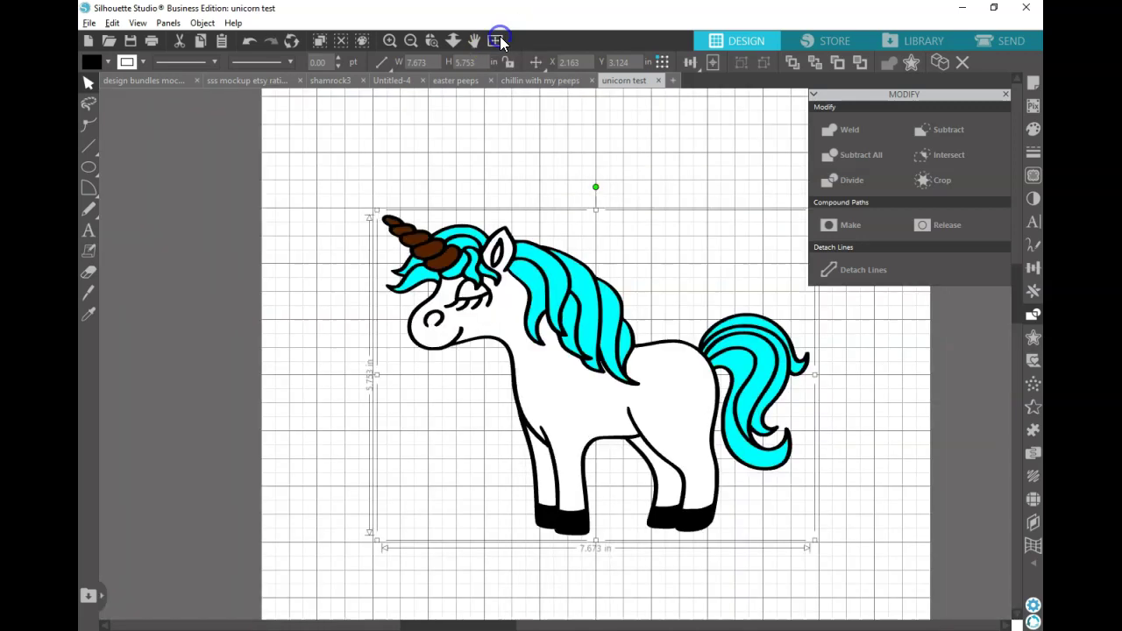
{"action": "left_click_drag", "start_coordinate": [505, 269], "coordinate": [625, 168]}
{"action": "double_click", "coordinate": [624, 166]}
{"action": "left_click", "coordinate": [671, 160]}
{"action": "left_click", "coordinate": [664, 175]}
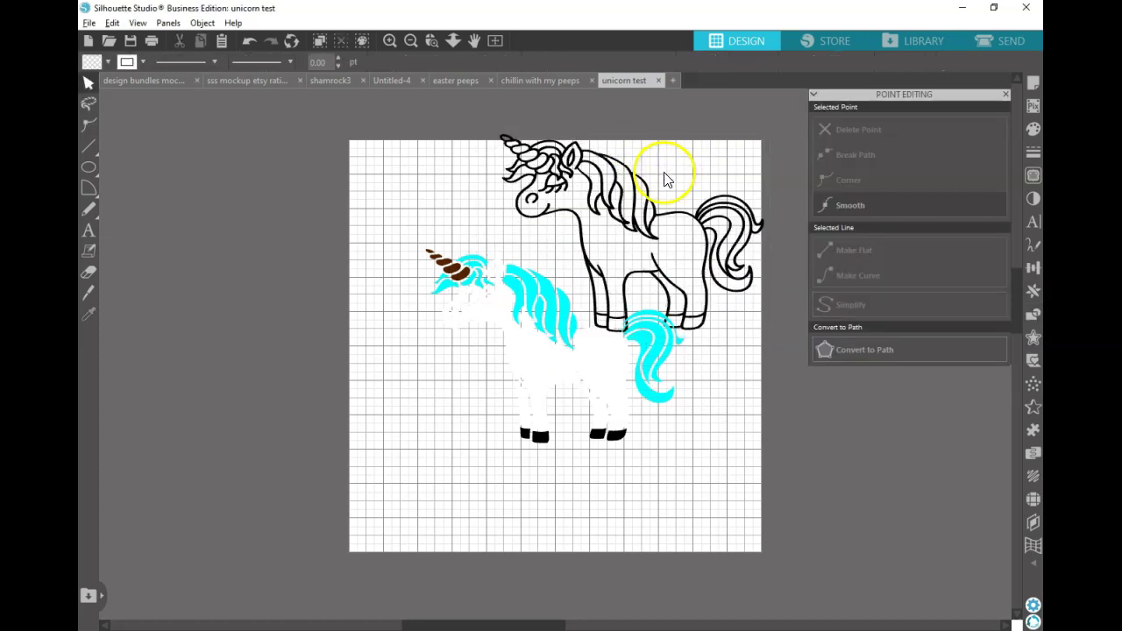
{"action": "key", "text": "ctrl+z"}
{"action": "key", "text": "ctrl+z"}
{"action": "key", "text": "ctrl+z"}
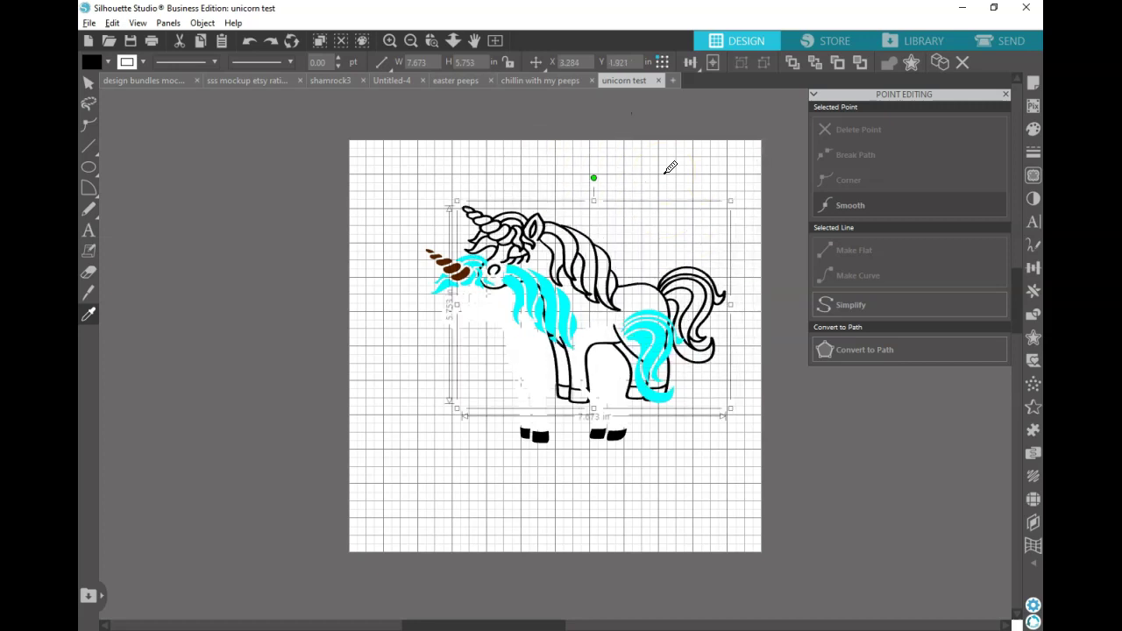
{"action": "key", "text": "ctrl+z"}
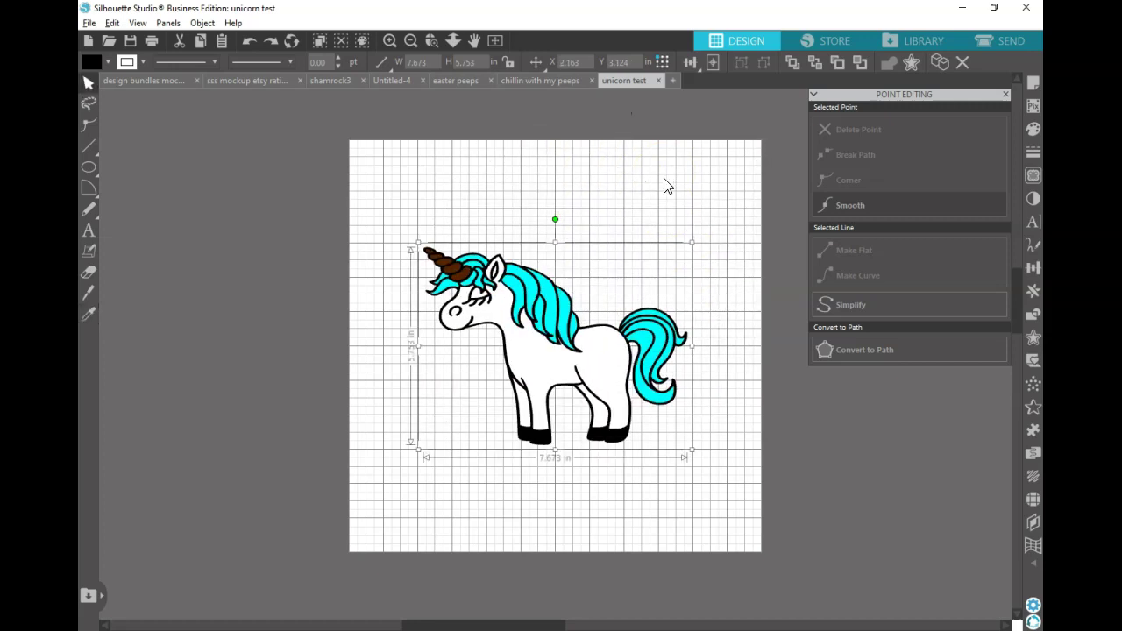
{"action": "left_click", "coordinate": [1008, 41]}
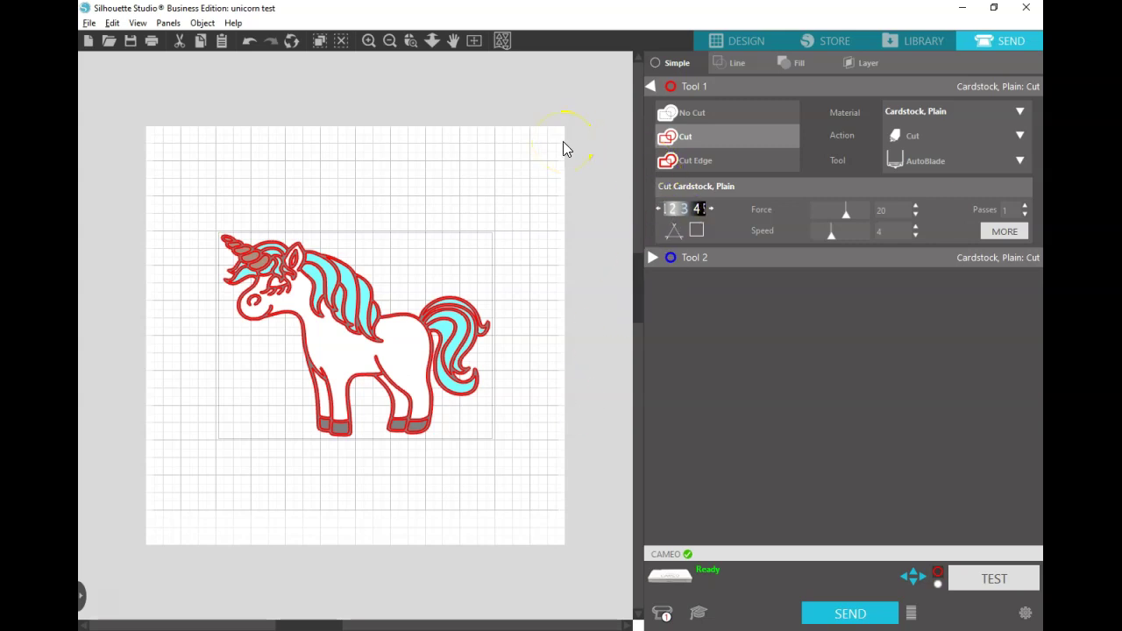
{"action": "left_click", "coordinate": [730, 39]}
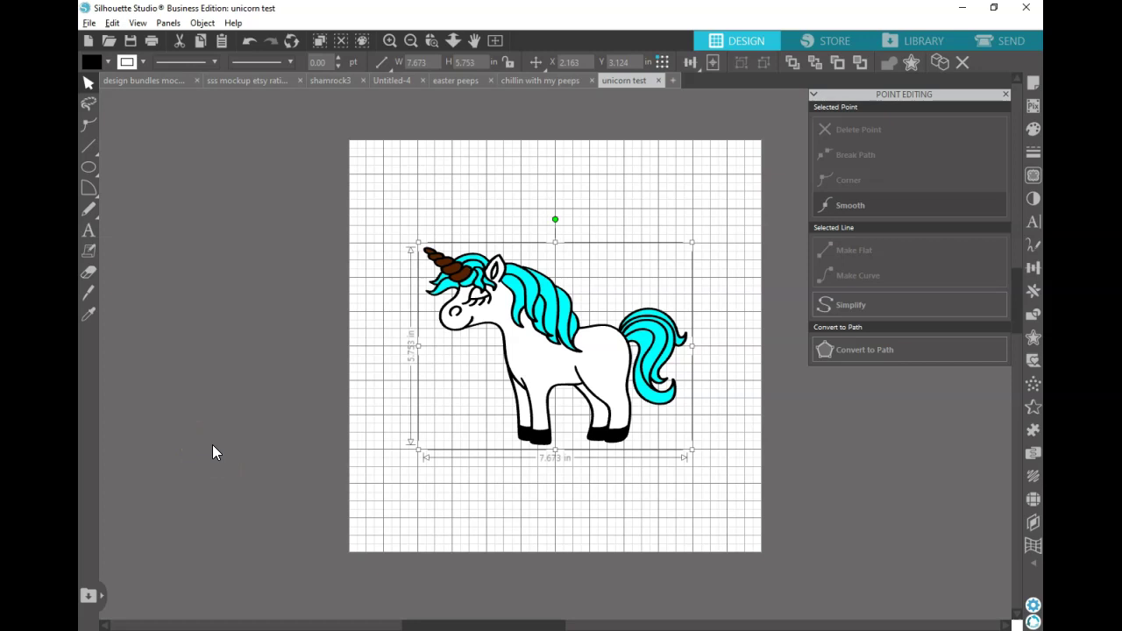
Upload and save the unicorn test SVG, then insert it onto the Design Space canvas.
{"action": "left_click", "coordinate": [105, 601]}
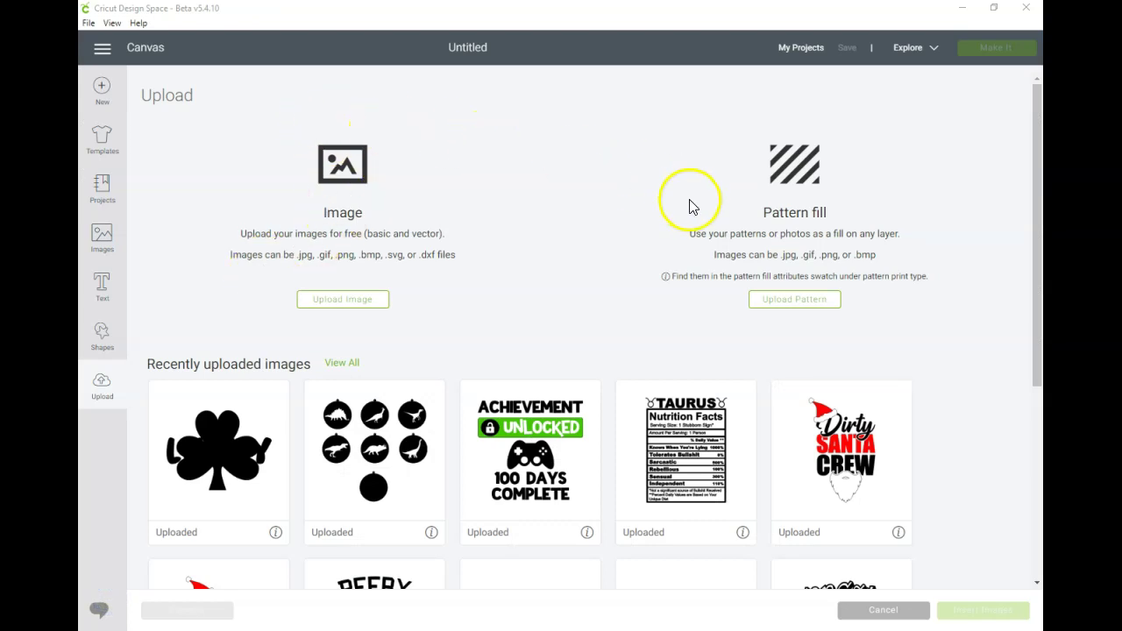
{"action": "left_click", "coordinate": [343, 302]}
{"action": "left_click", "coordinate": [601, 332]}
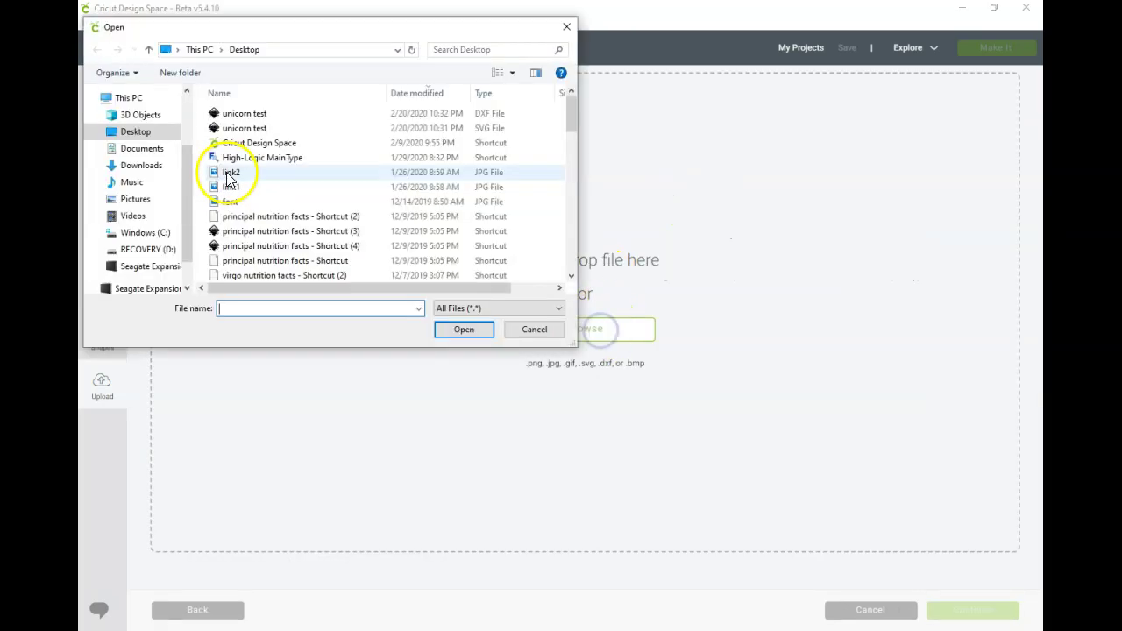
{"action": "double_click", "coordinate": [243, 129]}
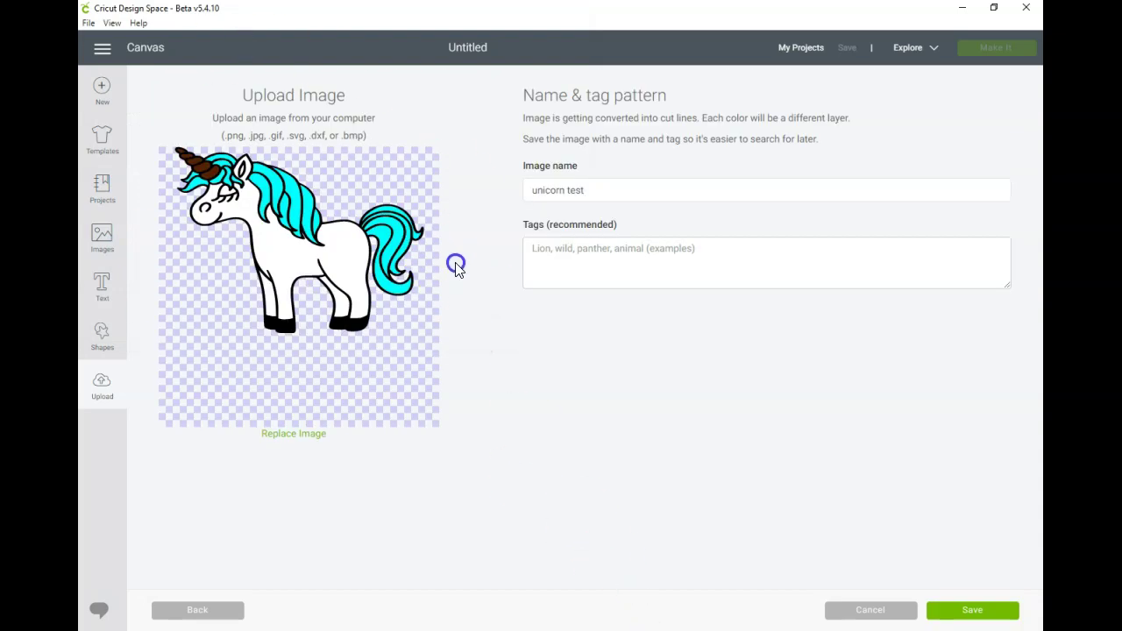
{"action": "left_click", "coordinate": [999, 624]}
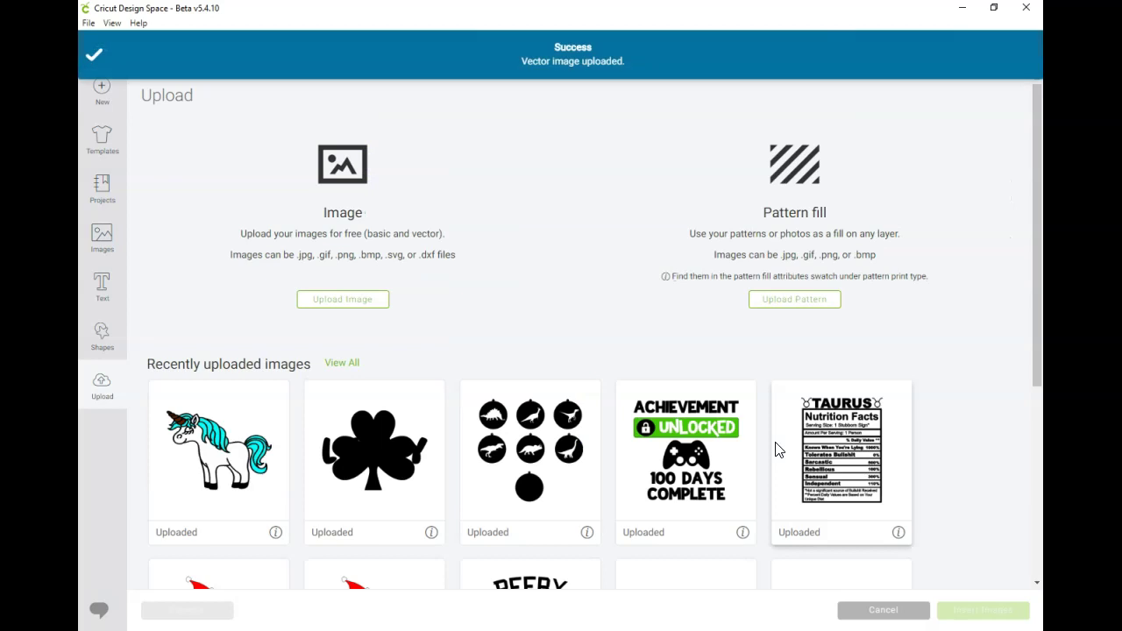
{"action": "left_click", "coordinate": [224, 438]}
{"action": "left_click", "coordinate": [1025, 614]}
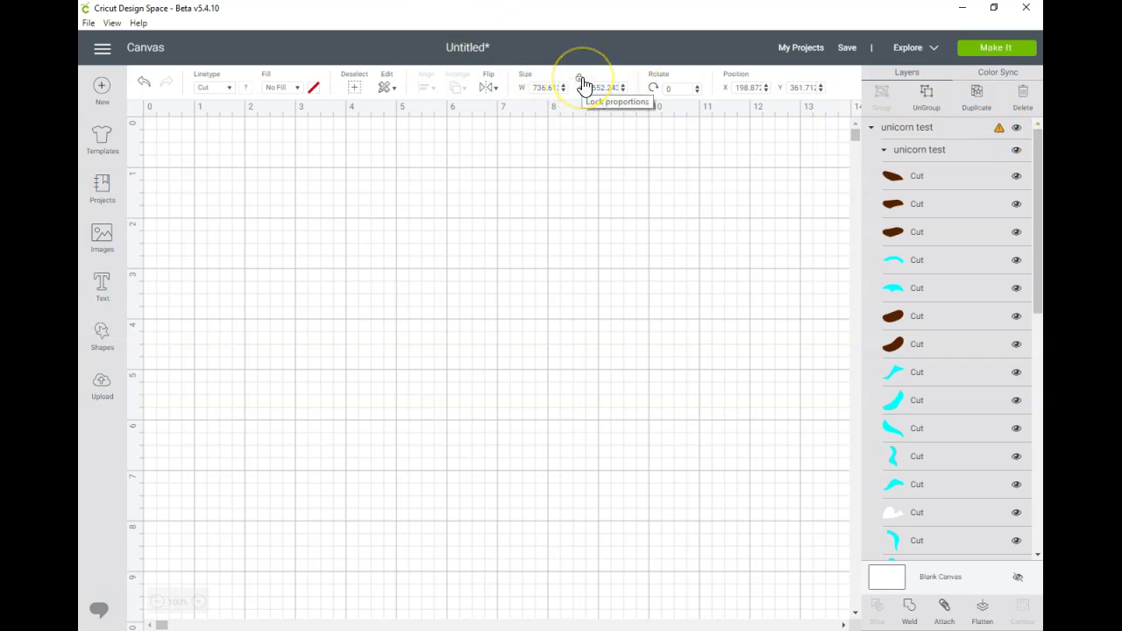
Resize the unicorn to 10 in wide, set position X to 0, and nudge it slightly down-right.
{"action": "left_click", "coordinate": [540, 87]}
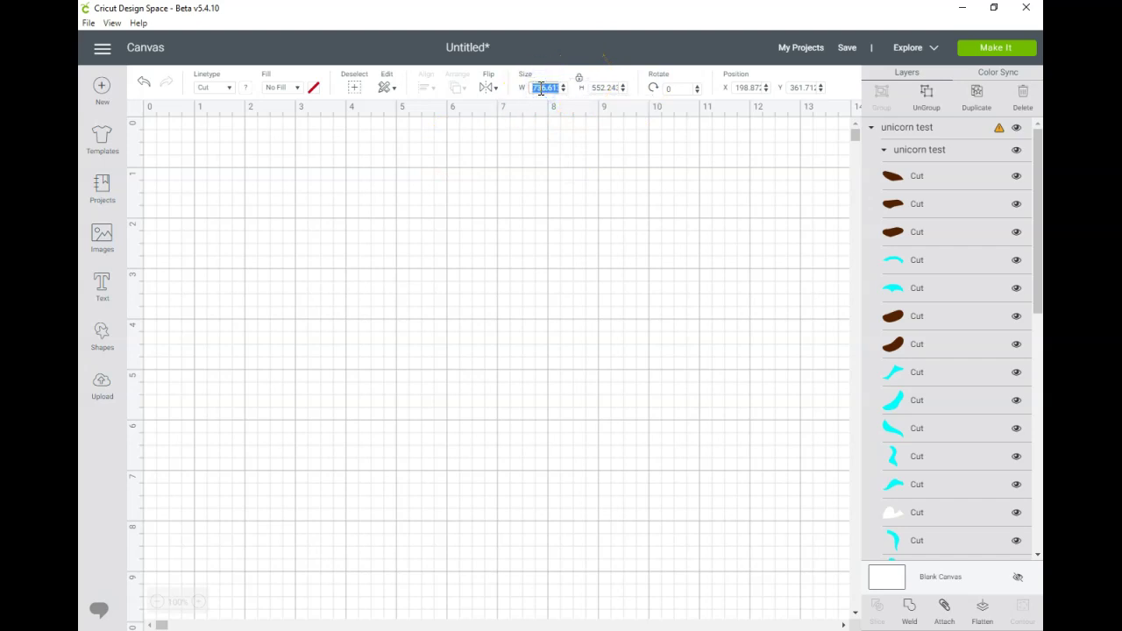
{"action": "type", "text": "10"}
{"action": "key", "text": "Tab"}
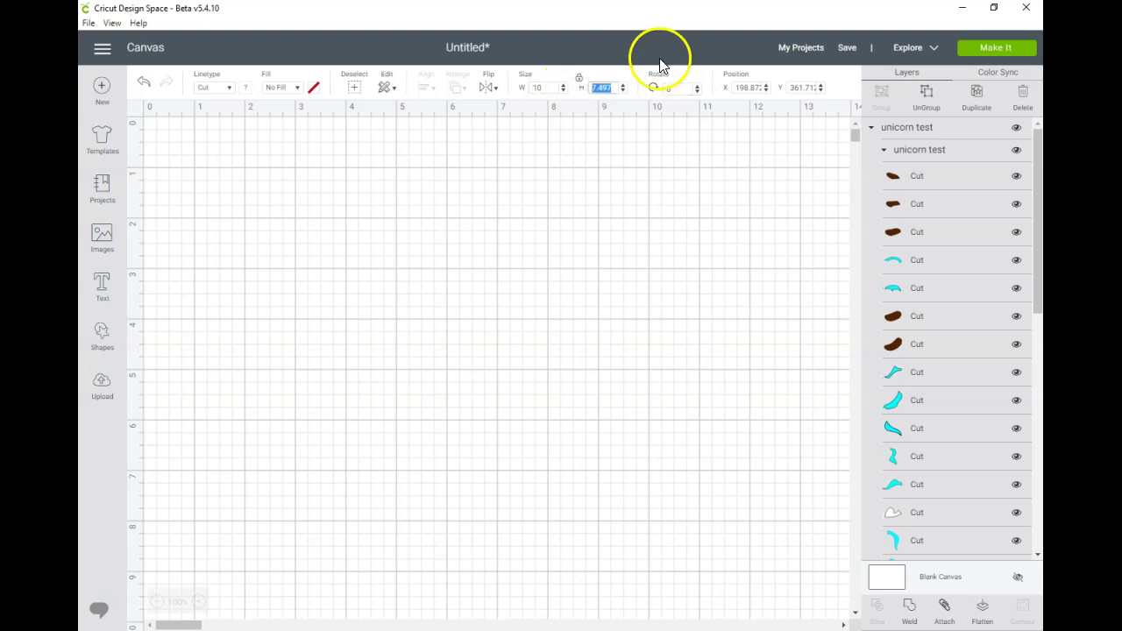
{"action": "left_click", "coordinate": [741, 91]}
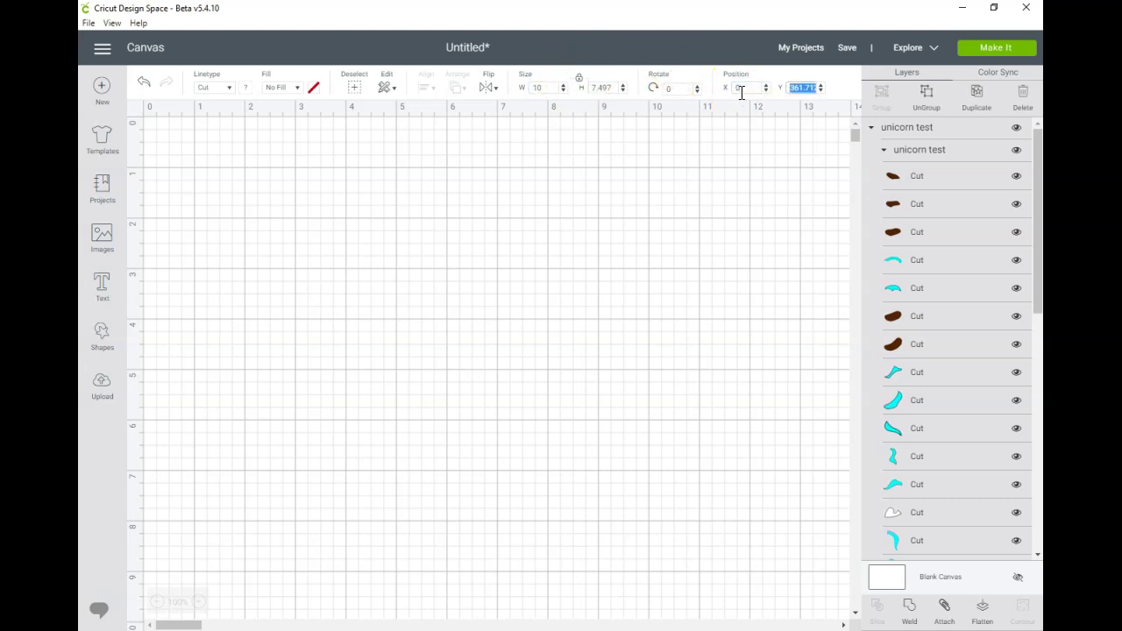
{"action": "type", "text": "0"}
{"action": "key", "text": "Return"}
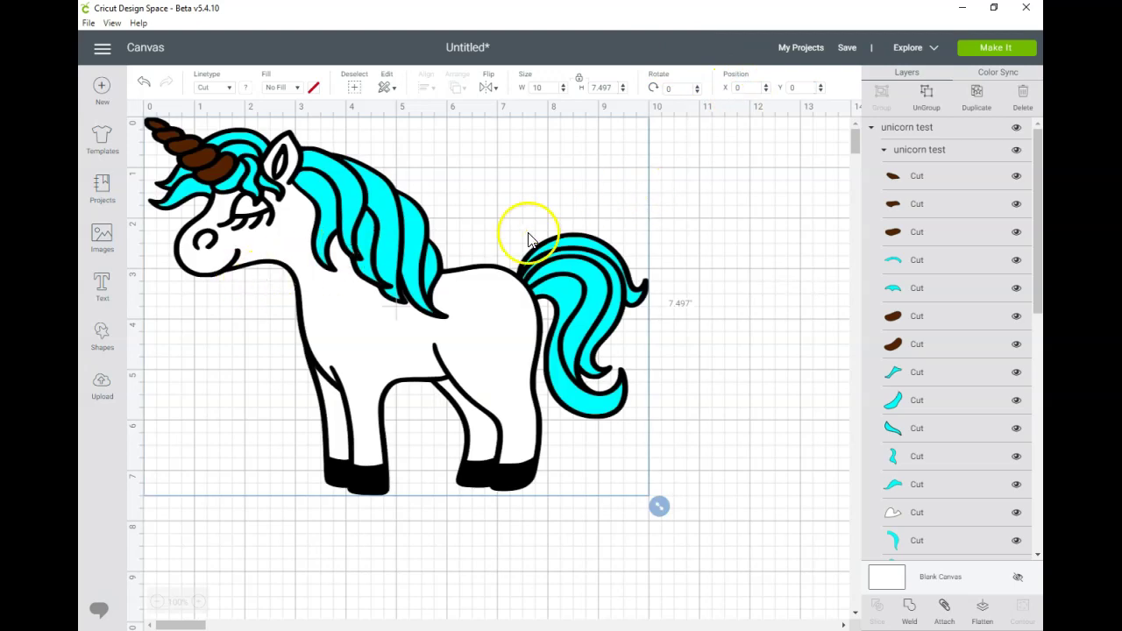
{"action": "left_click_drag", "start_coordinate": [397, 278], "coordinate": [477, 304]}
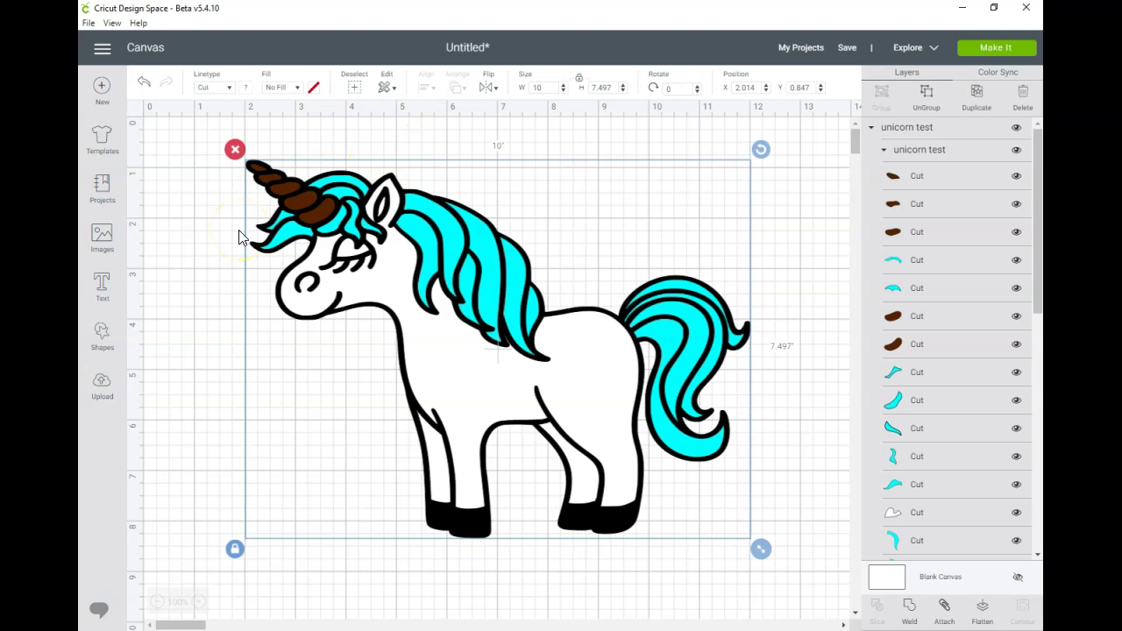
Weld the five brown horn pieces into one shape.
{"action": "left_click", "coordinate": [907, 177]}
{"action": "left_click", "coordinate": [908, 204], "text": "shift"}
{"action": "left_click", "coordinate": [908, 231], "text": "shift"}
{"action": "left_click", "coordinate": [909, 315], "text": "shift"}
{"action": "left_click", "coordinate": [912, 342], "text": "shift"}
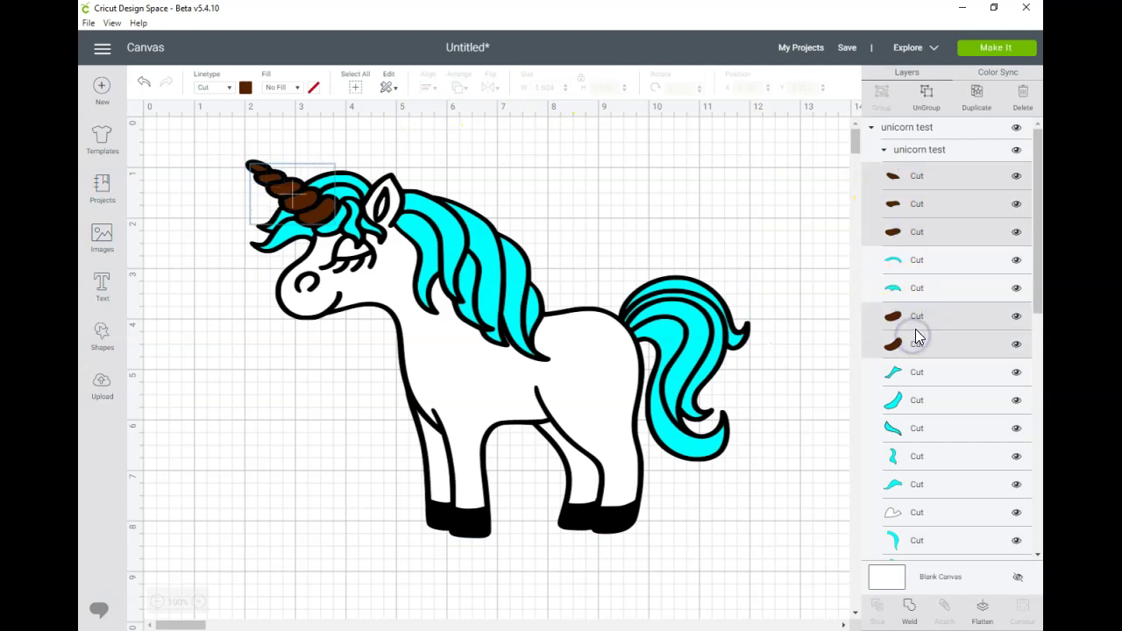
{"action": "left_click", "coordinate": [909, 606]}
Weld all the teal mane and tail pieces into one shape.
{"action": "left_click", "coordinate": [925, 231]}
{"action": "left_click", "coordinate": [920, 275], "text": "shift"}
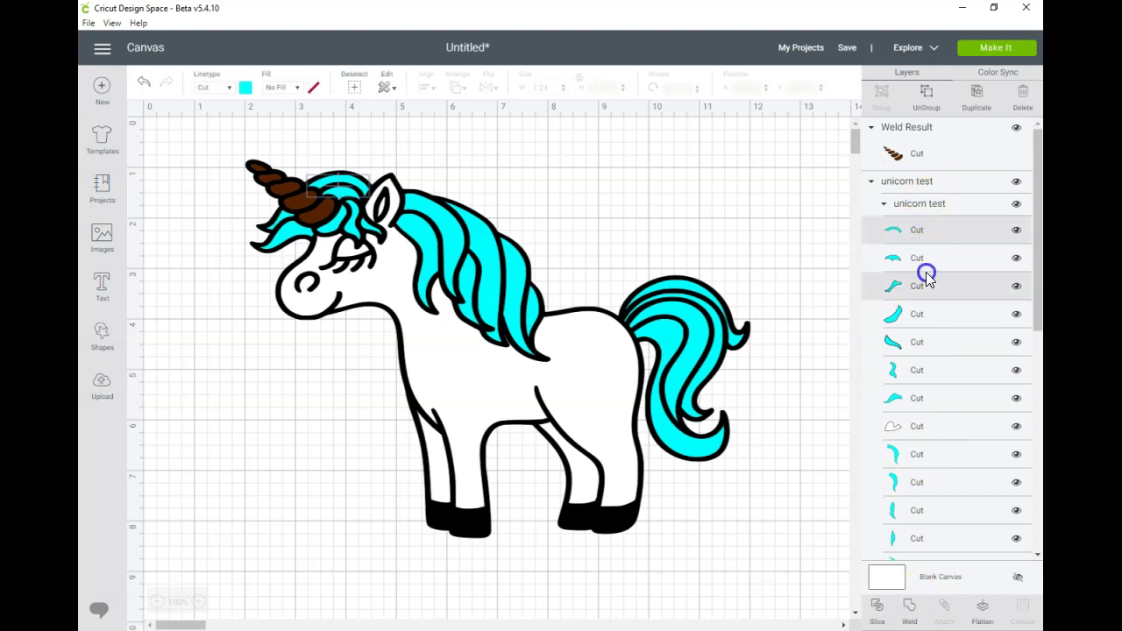
{"action": "left_click", "coordinate": [918, 258], "text": "shift"}
{"action": "left_click", "coordinate": [921, 315], "text": "shift"}
{"action": "left_click", "coordinate": [917, 344], "text": "shift"}
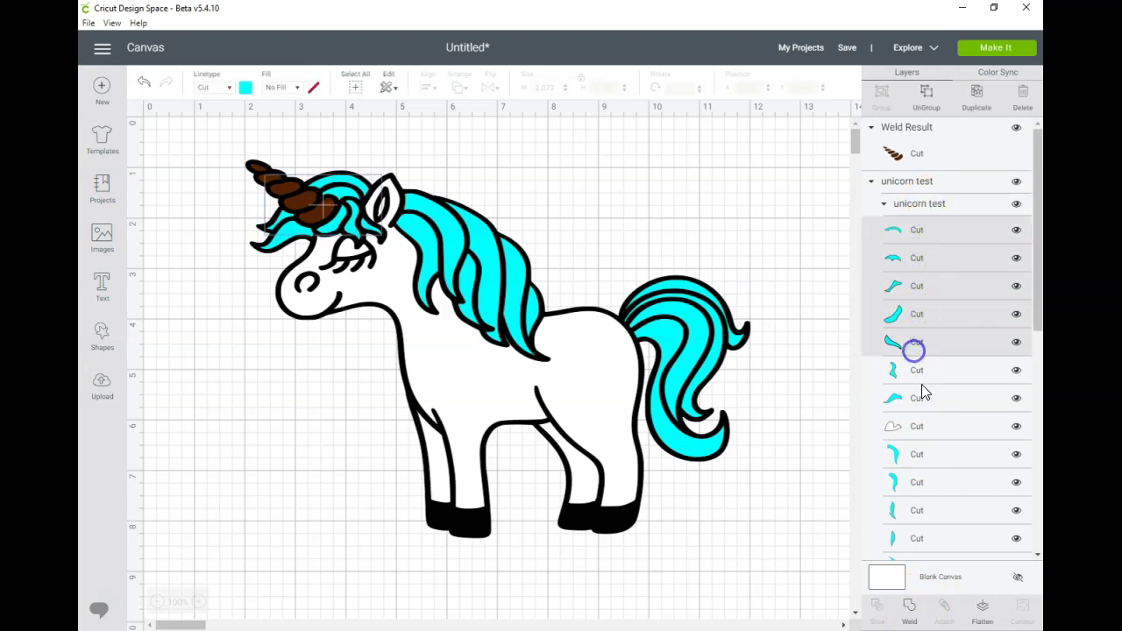
{"action": "left_click", "coordinate": [918, 374], "text": "shift"}
{"action": "left_click", "coordinate": [918, 399], "text": "shift"}
{"action": "left_click", "coordinate": [918, 450], "text": "shift"}
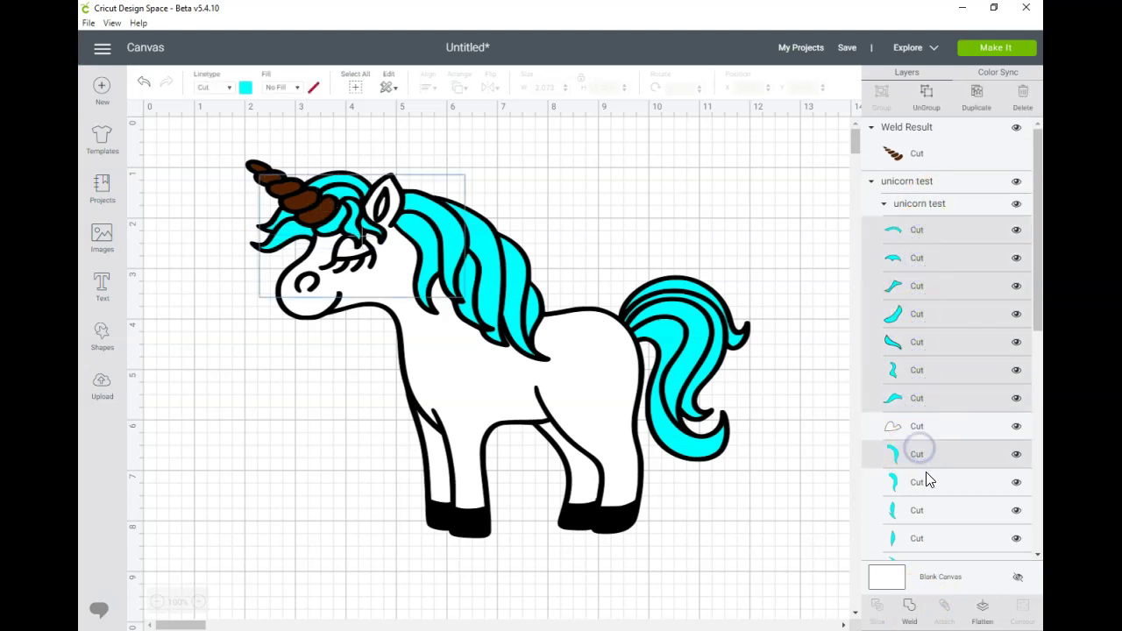
{"action": "left_click", "coordinate": [936, 485], "text": "shift"}
{"action": "left_click", "coordinate": [934, 510], "text": "shift"}
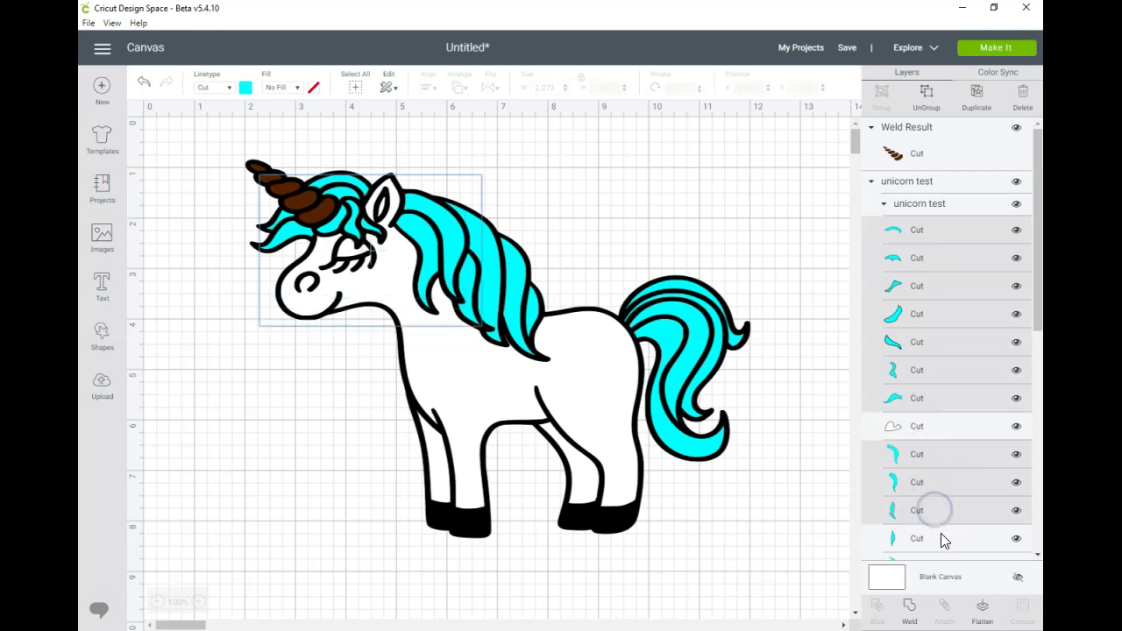
{"action": "left_click", "coordinate": [940, 536], "text": "shift"}
{"action": "scroll", "coordinate": [941, 533], "scroll_direction": "down", "scroll_amount": 3}
{"action": "left_click", "coordinate": [923, 362], "text": "shift"}
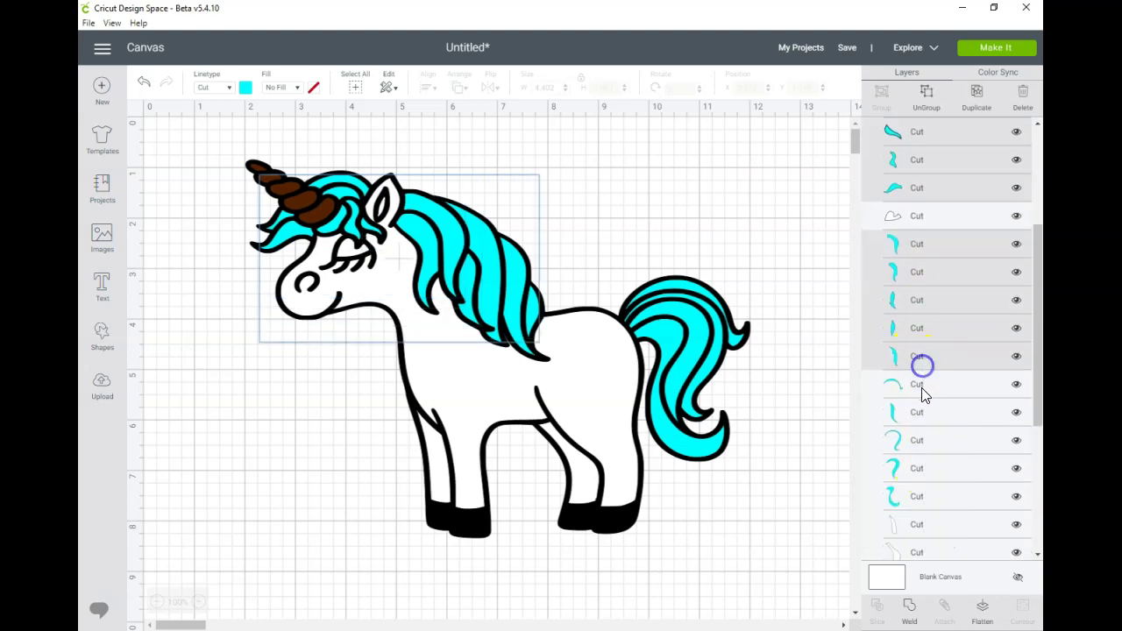
{"action": "left_click", "coordinate": [920, 387], "text": "shift"}
{"action": "left_click", "coordinate": [923, 414], "text": "shift"}
{"action": "left_click", "coordinate": [924, 441], "text": "shift"}
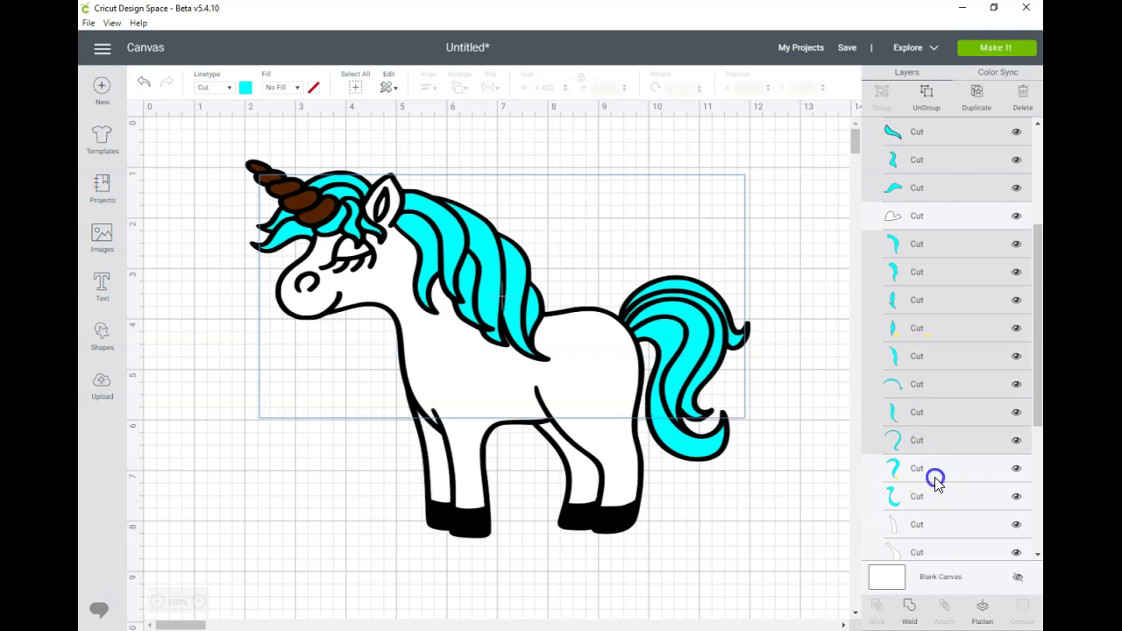
{"action": "left_click", "coordinate": [935, 478], "text": "shift"}
{"action": "left_click", "coordinate": [934, 493], "text": "shift"}
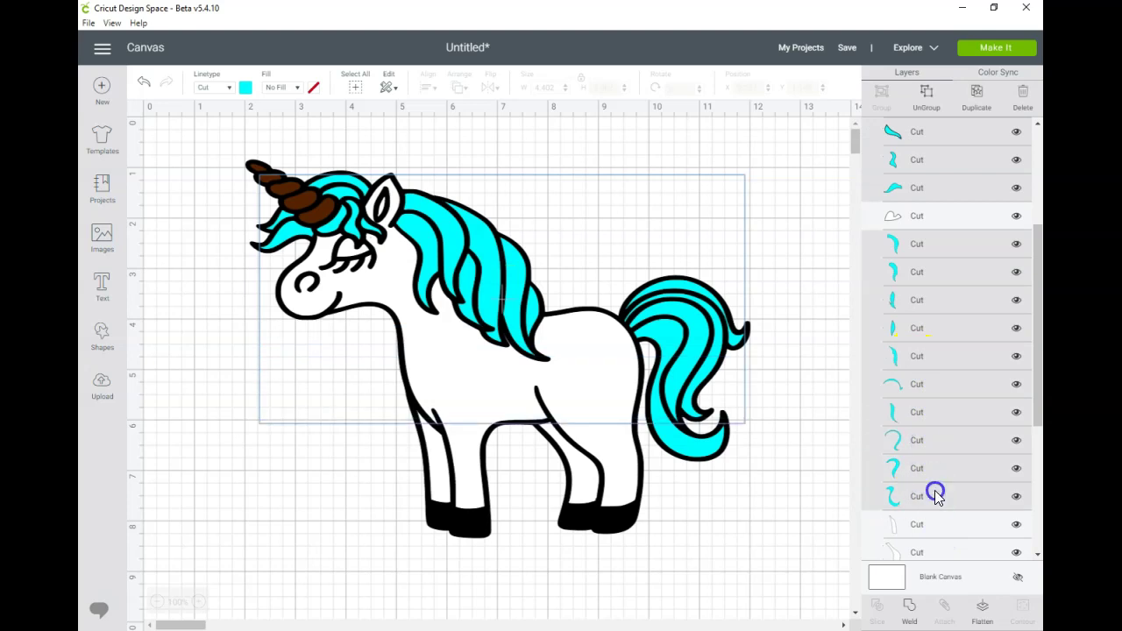
{"action": "left_click", "coordinate": [911, 618]}
Weld the five white body pieces into one shape.
{"action": "left_click", "coordinate": [915, 231]}
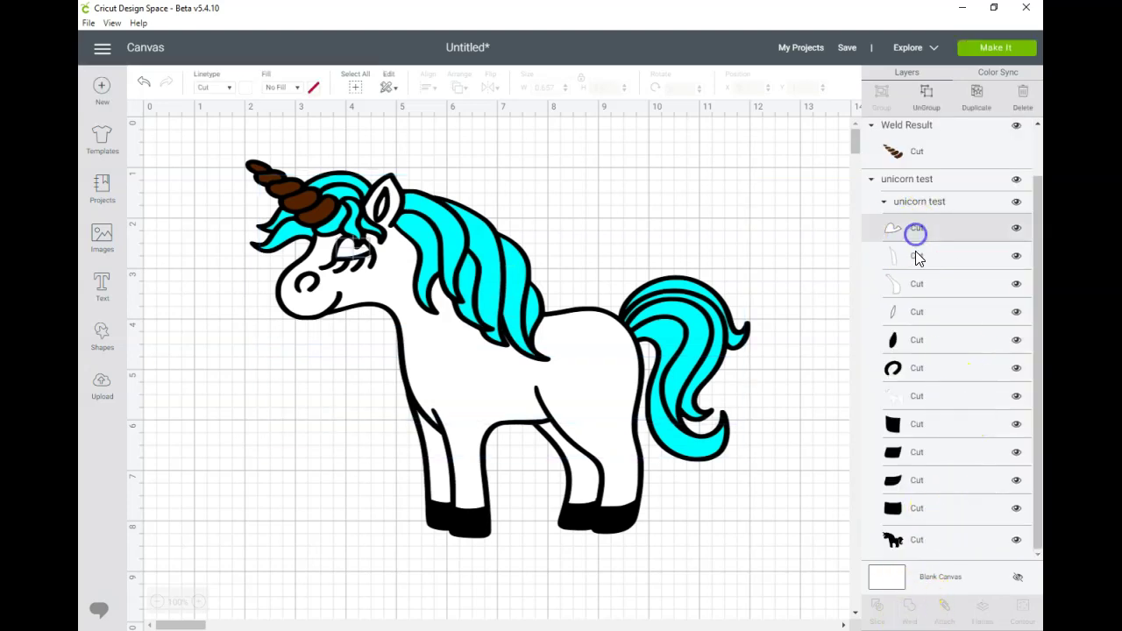
{"action": "left_click", "coordinate": [917, 256], "text": "shift"}
{"action": "left_click", "coordinate": [920, 284], "text": "shift"}
{"action": "left_click", "coordinate": [921, 313], "text": "shift"}
{"action": "left_click", "coordinate": [914, 400], "text": "shift"}
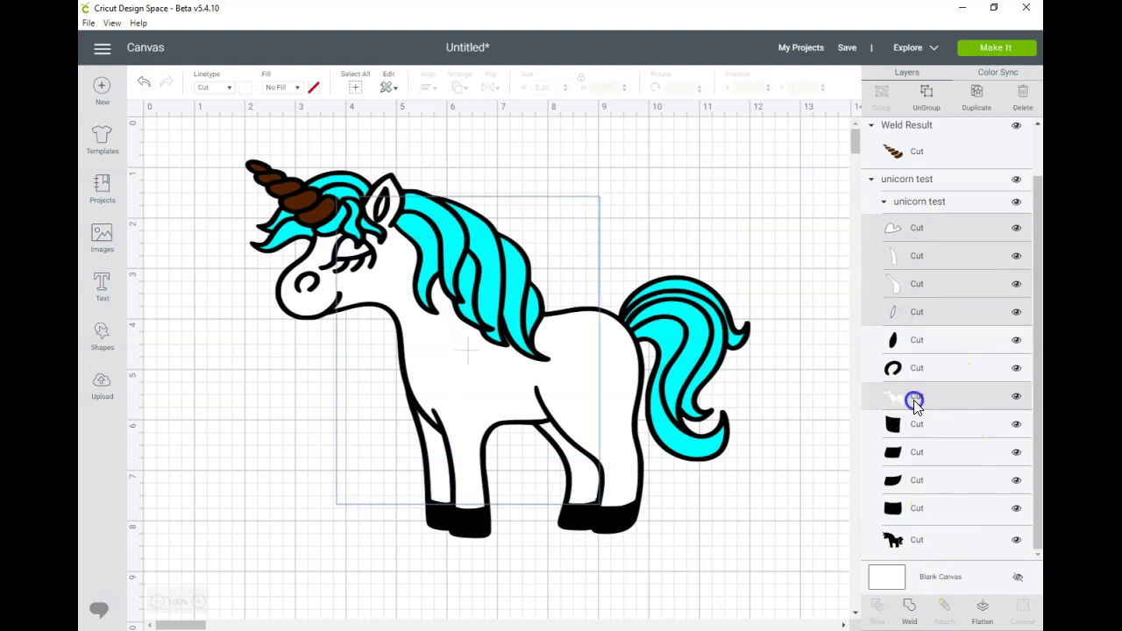
{"action": "left_click", "coordinate": [910, 609]}
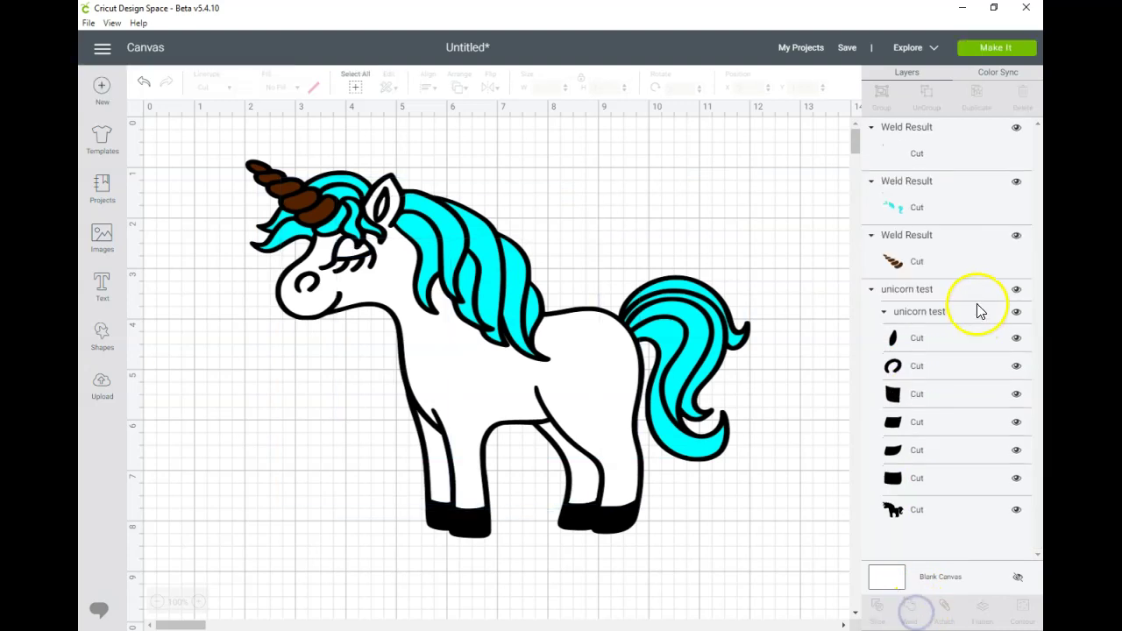
Weld the six black detail pieces into one shape.
{"action": "left_click", "coordinate": [928, 338]}
{"action": "left_click", "coordinate": [932, 365], "text": "shift"}
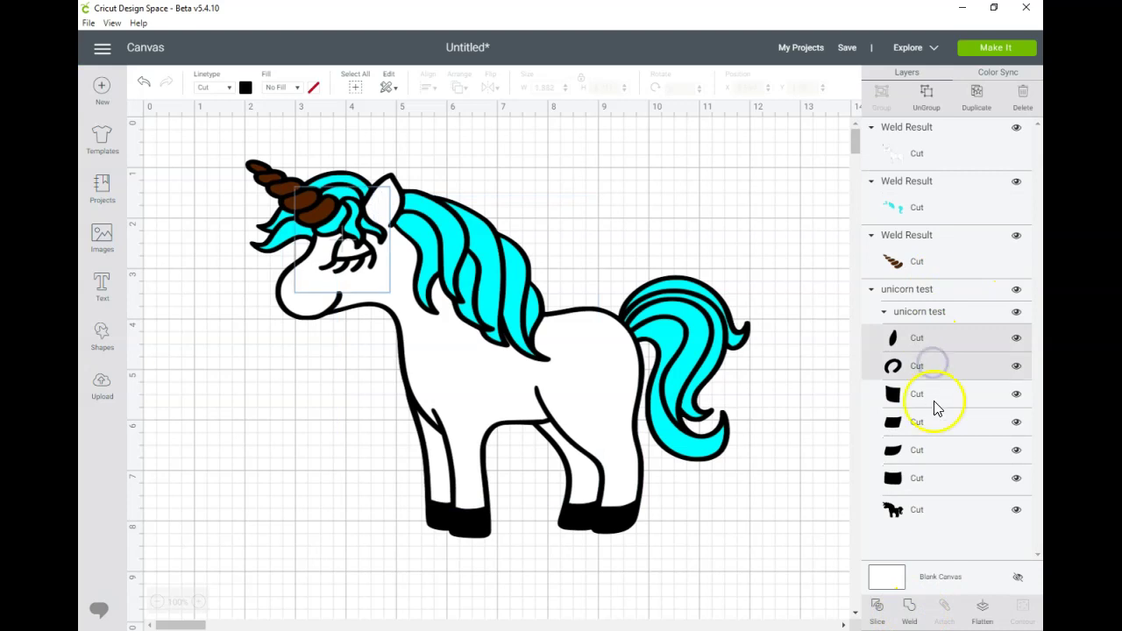
{"action": "left_click", "coordinate": [933, 401], "text": "shift"}
{"action": "left_click", "coordinate": [926, 423], "text": "shift"}
{"action": "left_click", "coordinate": [934, 451], "text": "shift"}
{"action": "left_click", "coordinate": [932, 479], "text": "shift"}
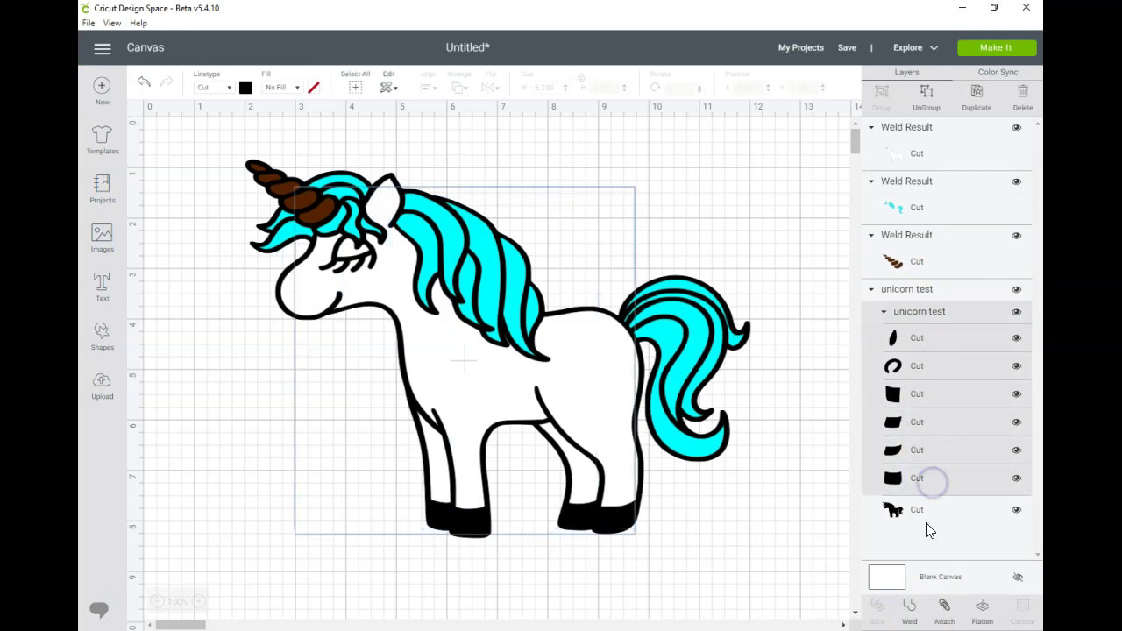
{"action": "left_click", "coordinate": [912, 619]}
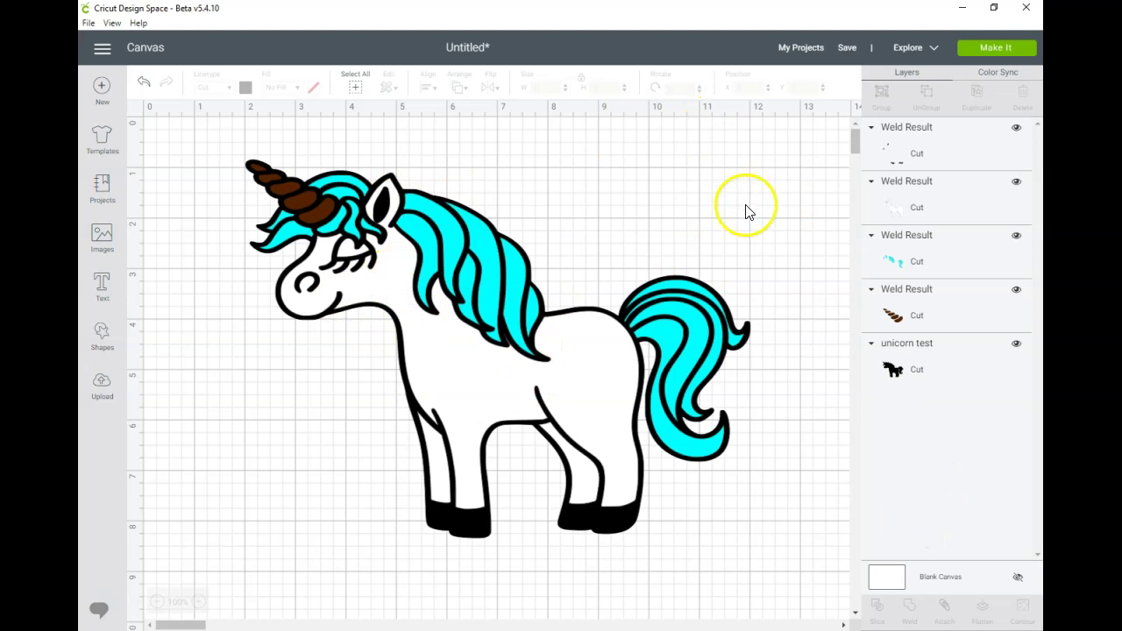
Run Make It and preview the black silhouette, small black, brown horn and cyan mane mats.
{"action": "left_click", "coordinate": [991, 53]}
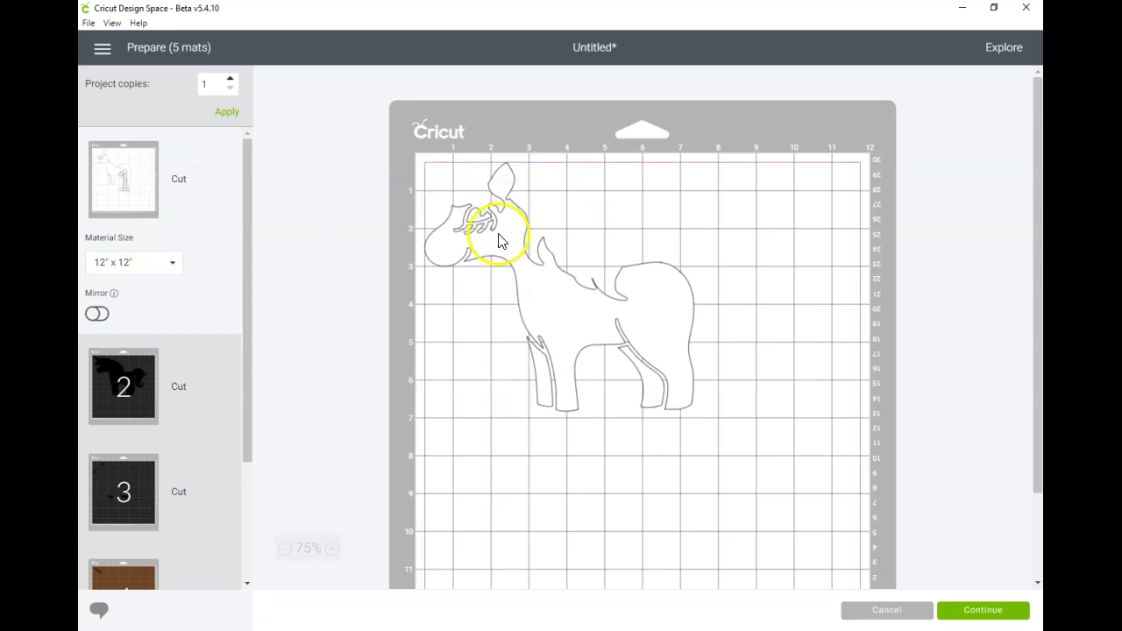
{"action": "left_click", "coordinate": [129, 408]}
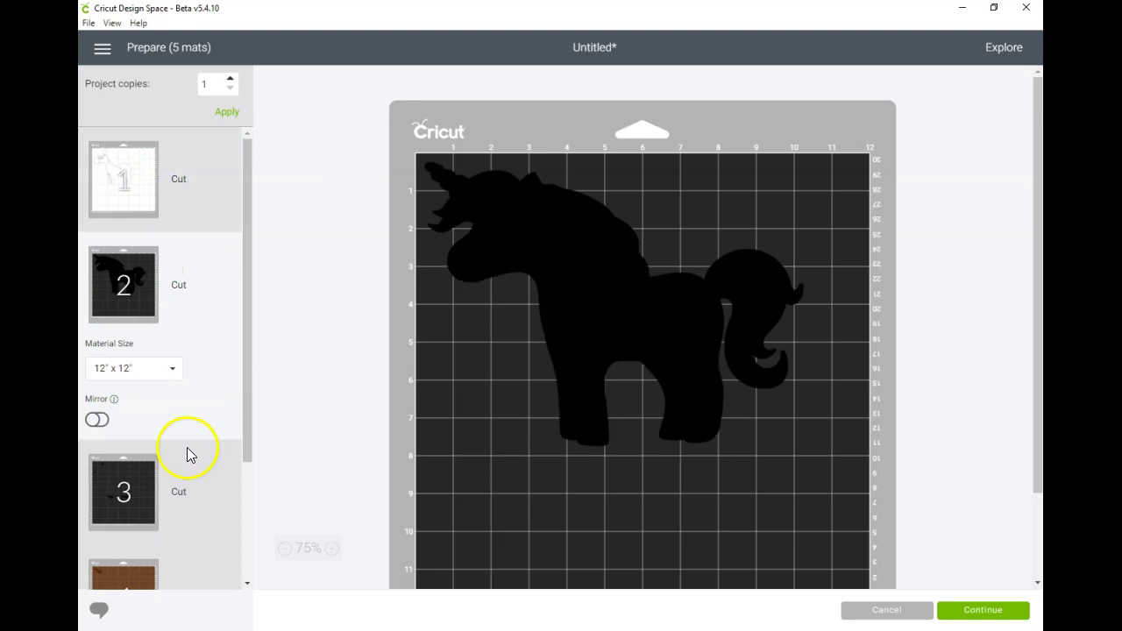
{"action": "left_click", "coordinate": [125, 500]}
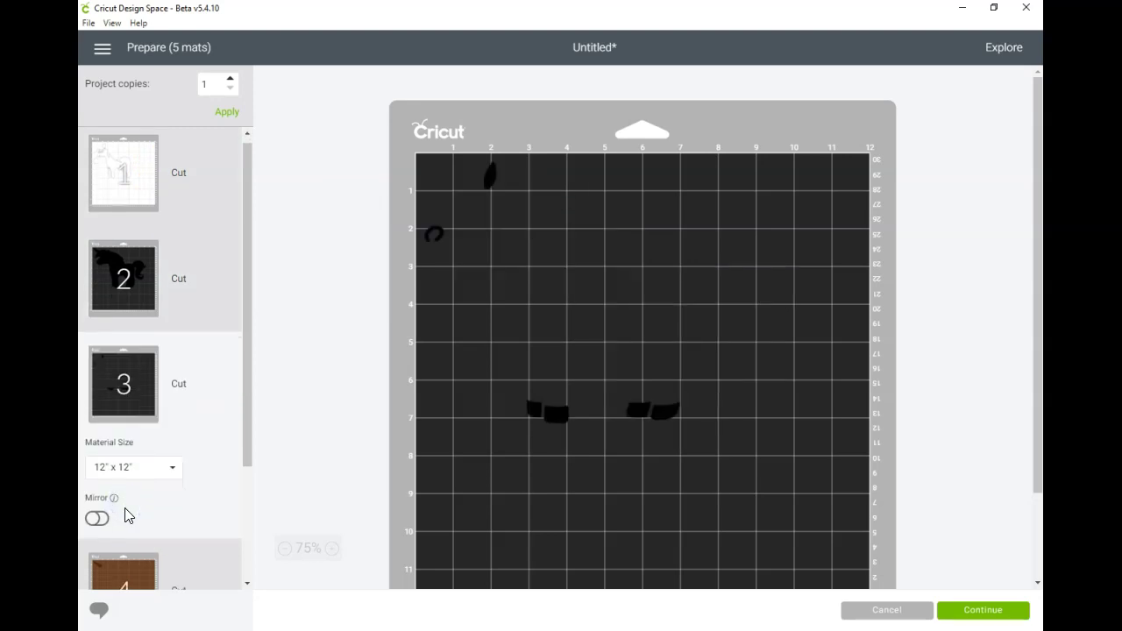
{"action": "scroll", "coordinate": [127, 515], "scroll_direction": "down", "scroll_amount": 1}
{"action": "left_click", "coordinate": [136, 530]}
{"action": "scroll", "coordinate": [233, 453], "scroll_direction": "down", "scroll_amount": 1}
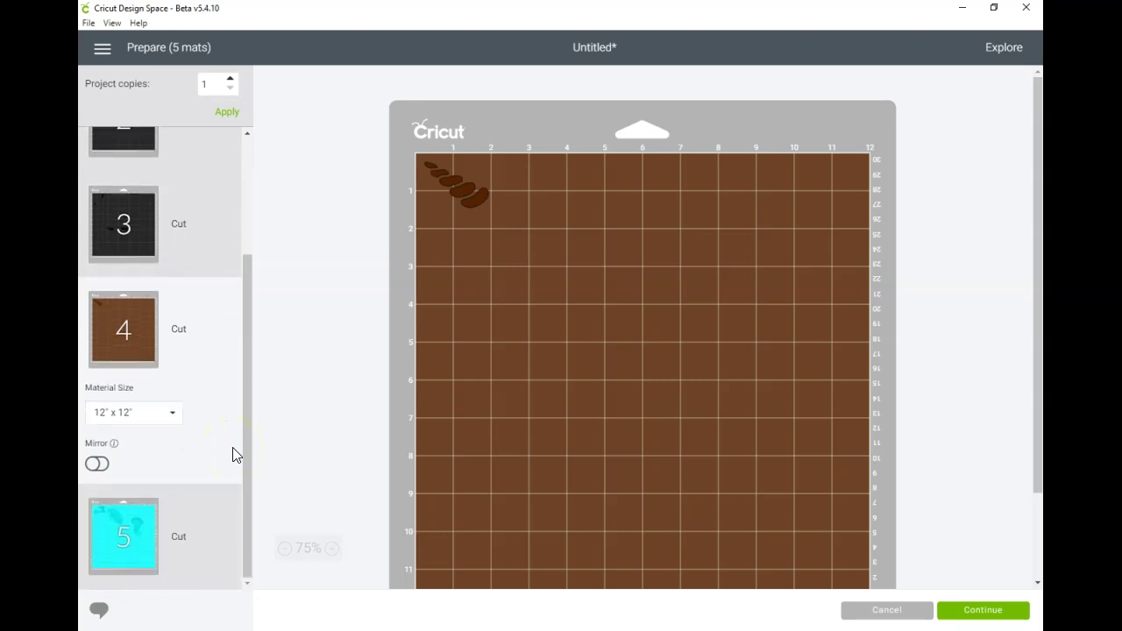
{"action": "left_click", "coordinate": [132, 532]}
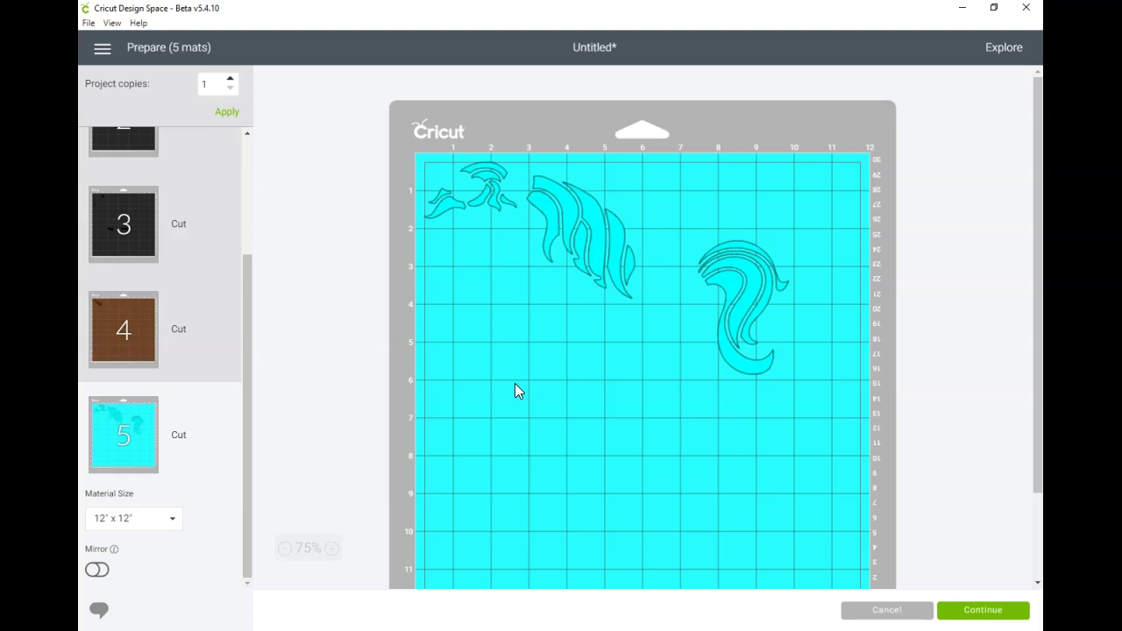
{"action": "left_click", "coordinate": [505, 391]}
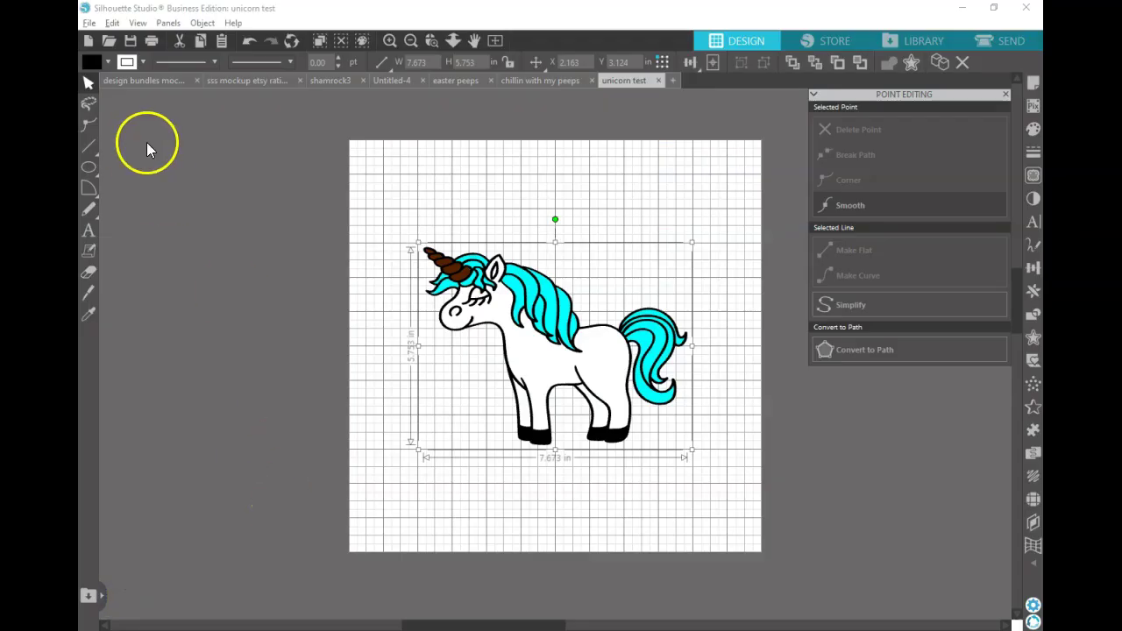
Open the 'unicorn test' DXF file from the Desktop as a new document.
{"action": "left_click", "coordinate": [109, 40]}
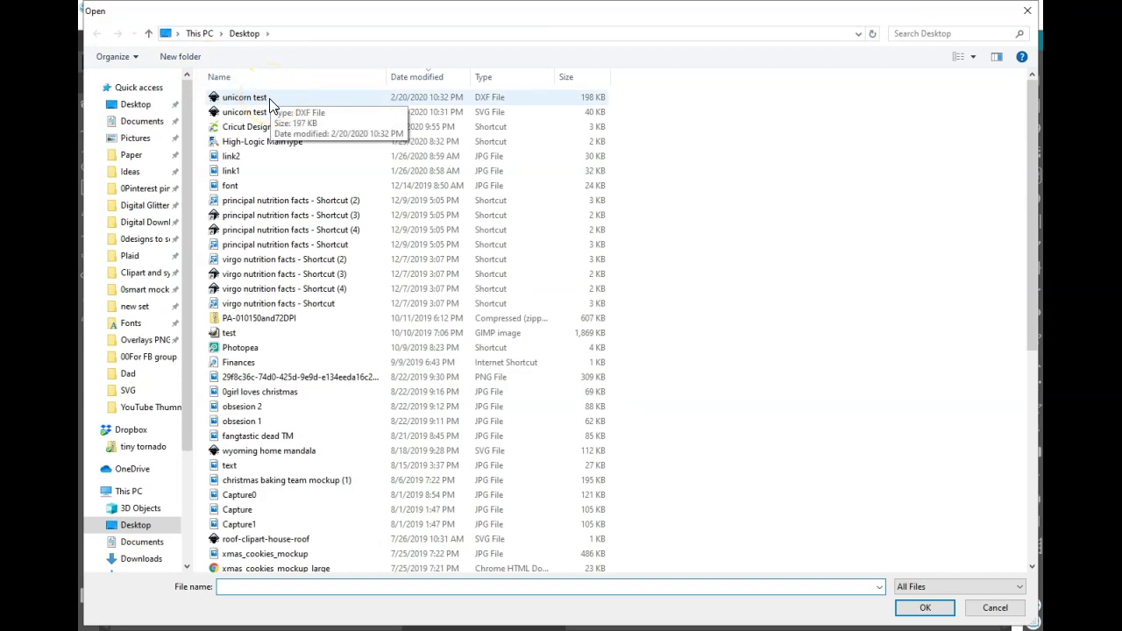
{"action": "double_click", "coordinate": [269, 98]}
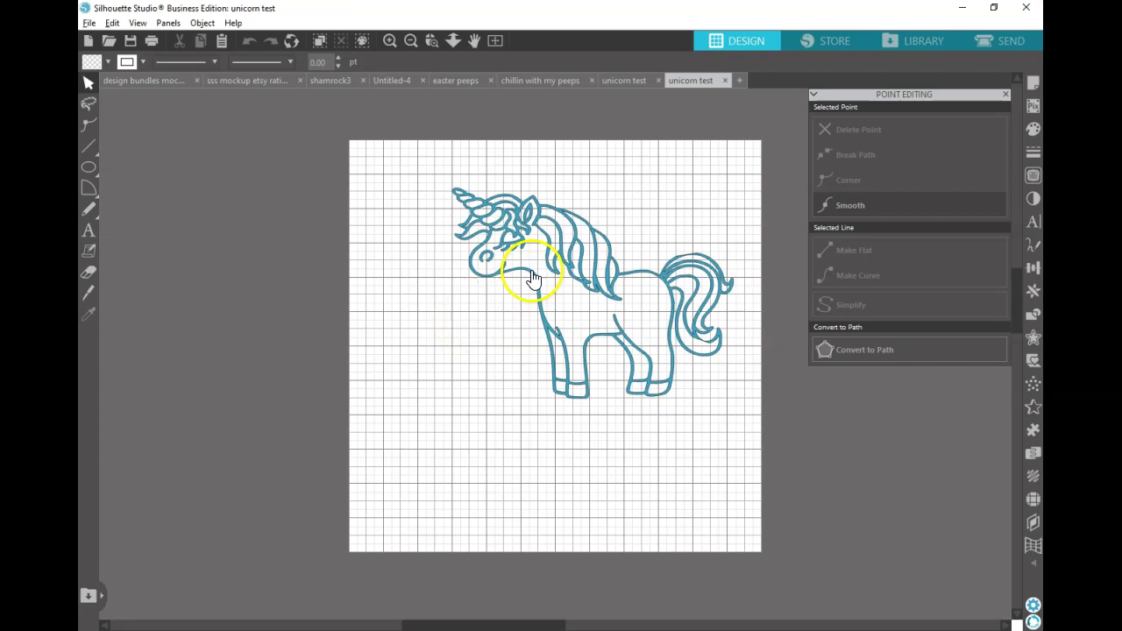
Center the whole unicorn outline on the page at X 1.914, Y 2.940.
{"action": "left_click", "coordinate": [529, 276]}
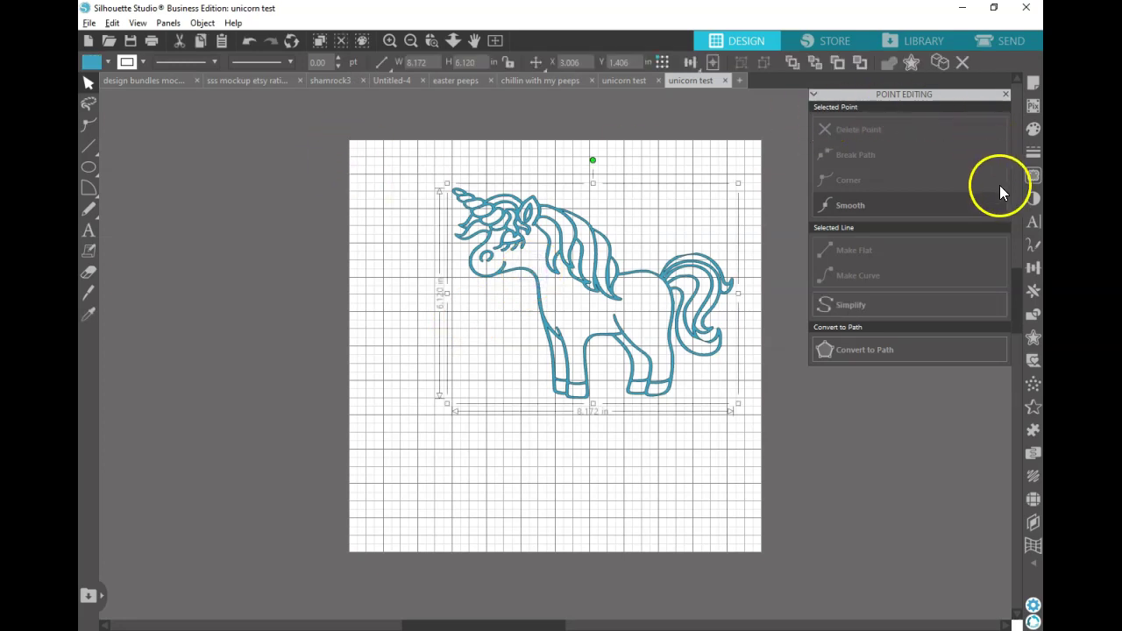
{"action": "left_click", "coordinate": [1034, 318]}
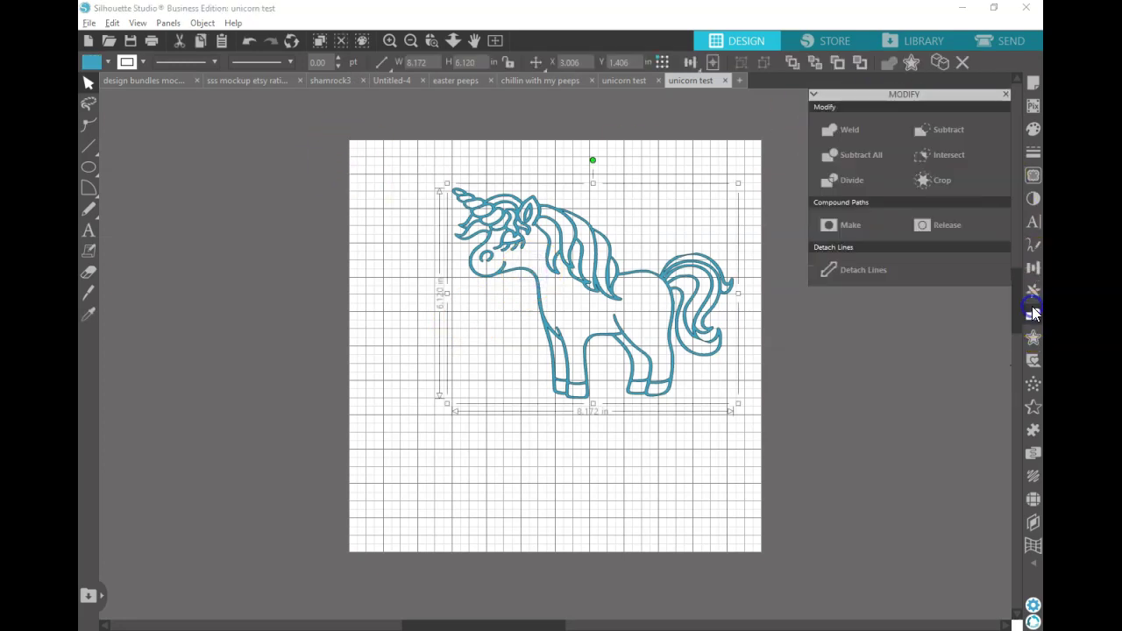
{"action": "left_click", "coordinate": [1035, 268]}
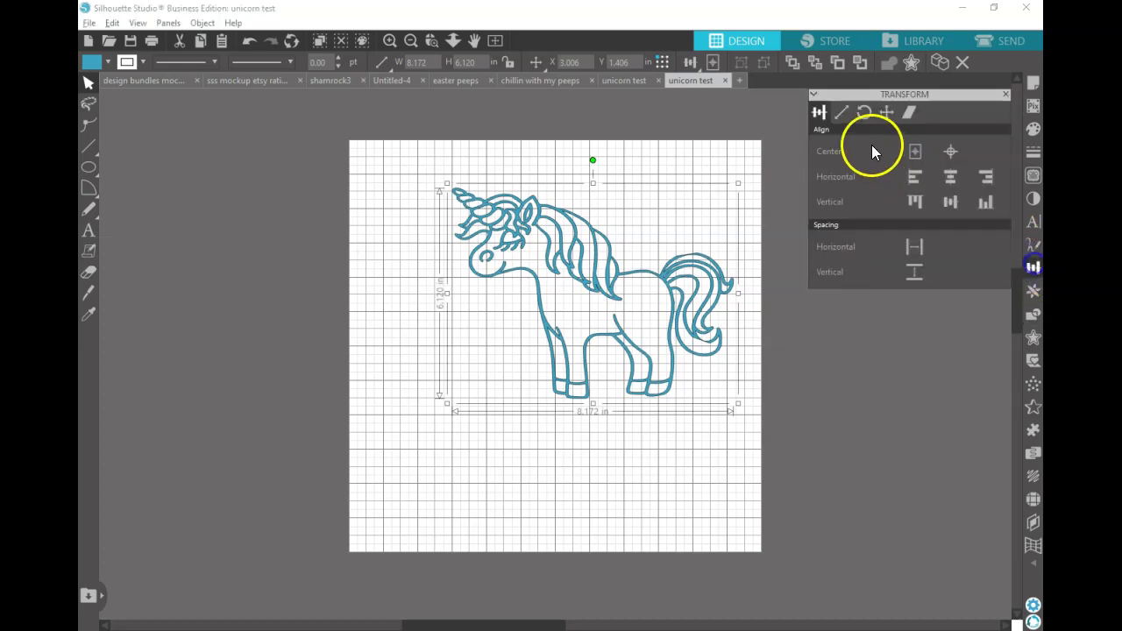
{"action": "left_click", "coordinate": [940, 157]}
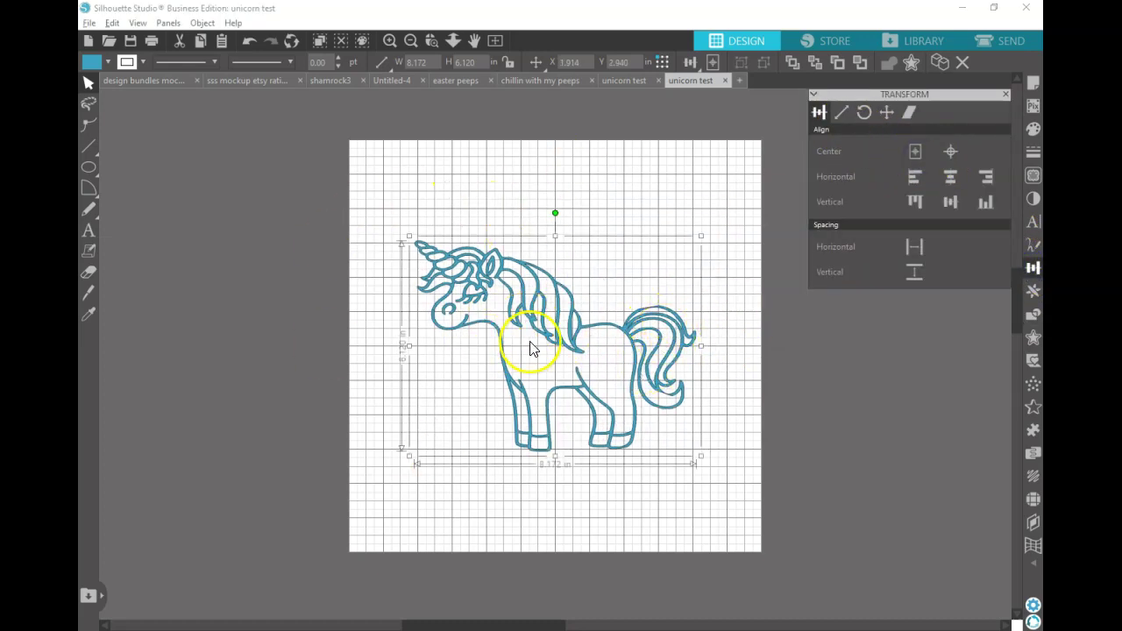
Sample a colour from the unicorn with the eyedropper tool (I).
{"action": "key", "text": "i"}
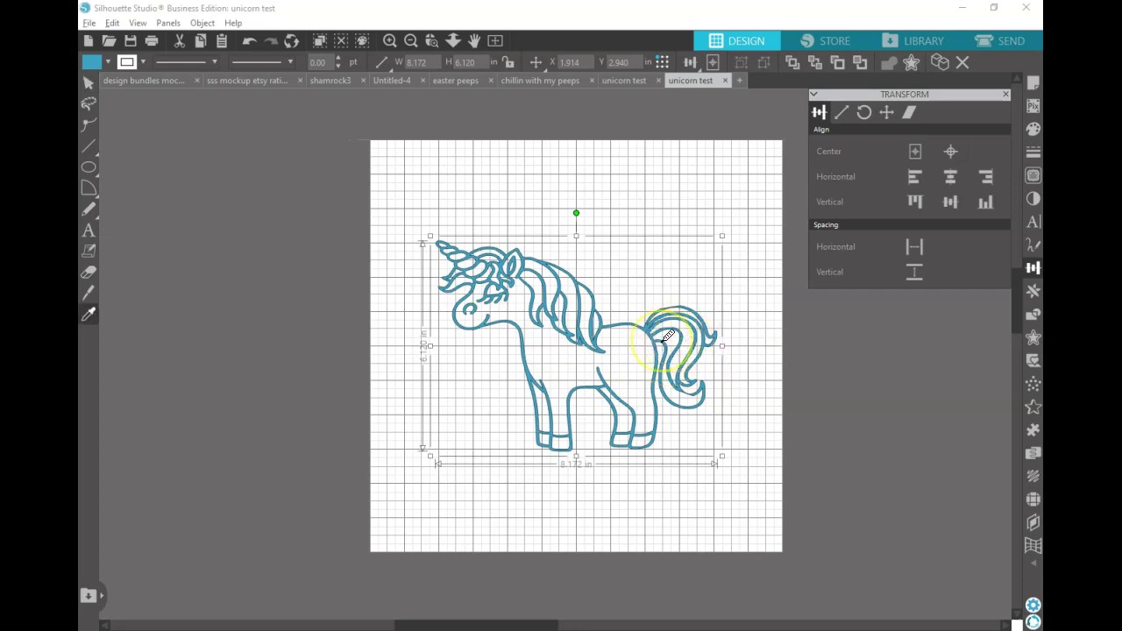
{"action": "left_click", "coordinate": [663, 328]}
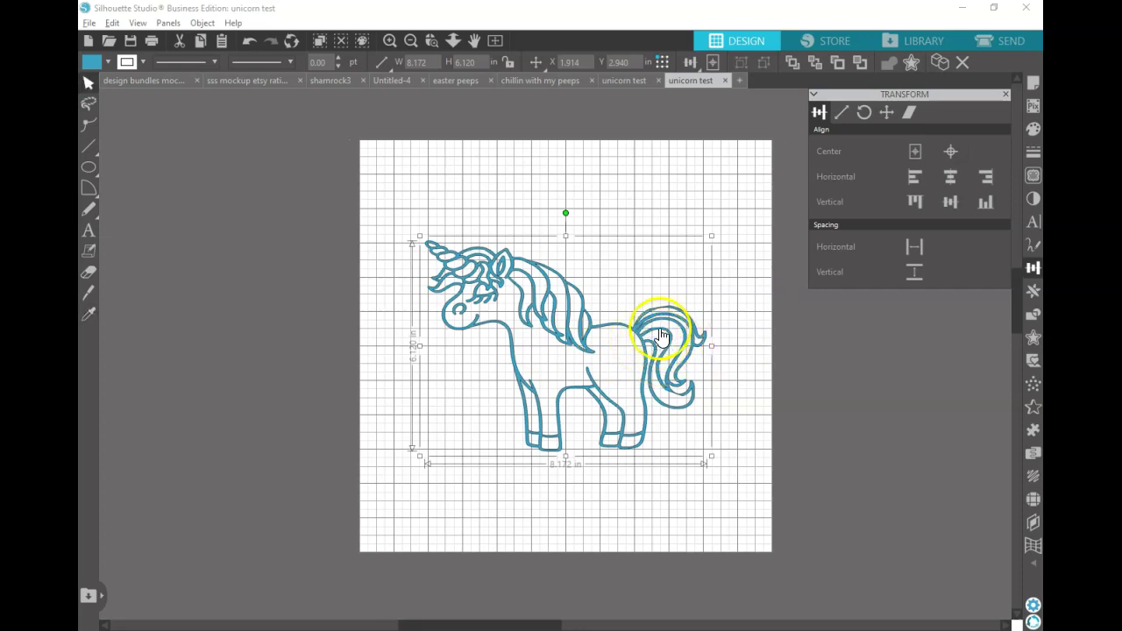
{"action": "left_click", "coordinate": [682, 318]}
Zoom in on the tail and make its top point smooth with a curved top segment.
{"action": "left_click", "coordinate": [431, 41]}
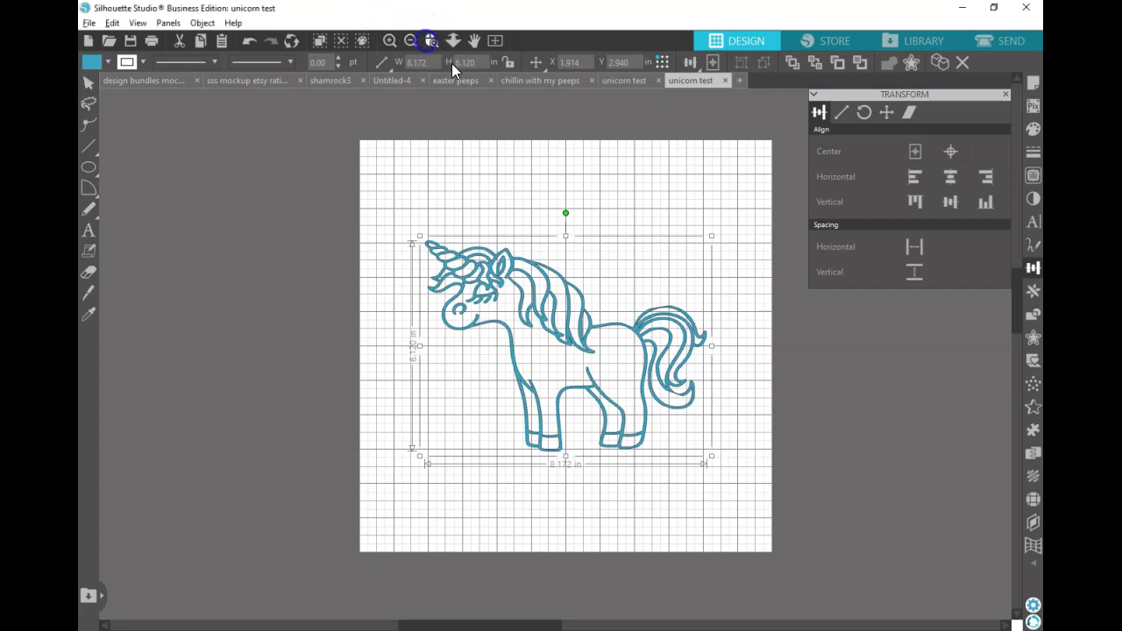
{"action": "left_click", "coordinate": [742, 376]}
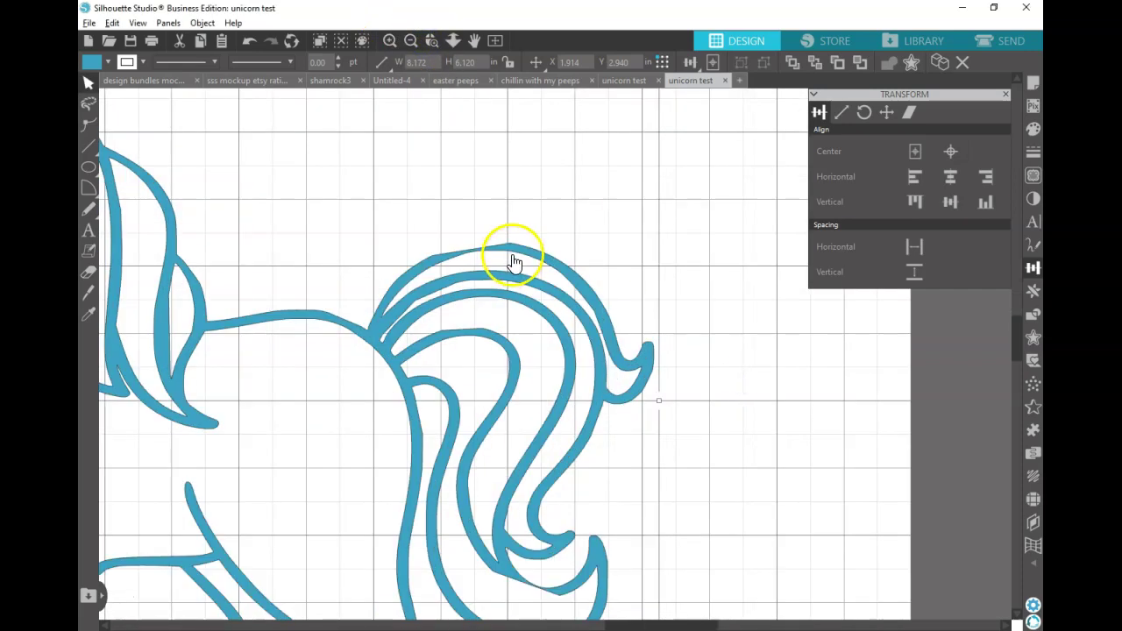
{"action": "double_click", "coordinate": [515, 252]}
{"action": "left_click", "coordinate": [512, 247]}
{"action": "left_click", "coordinate": [510, 244]}
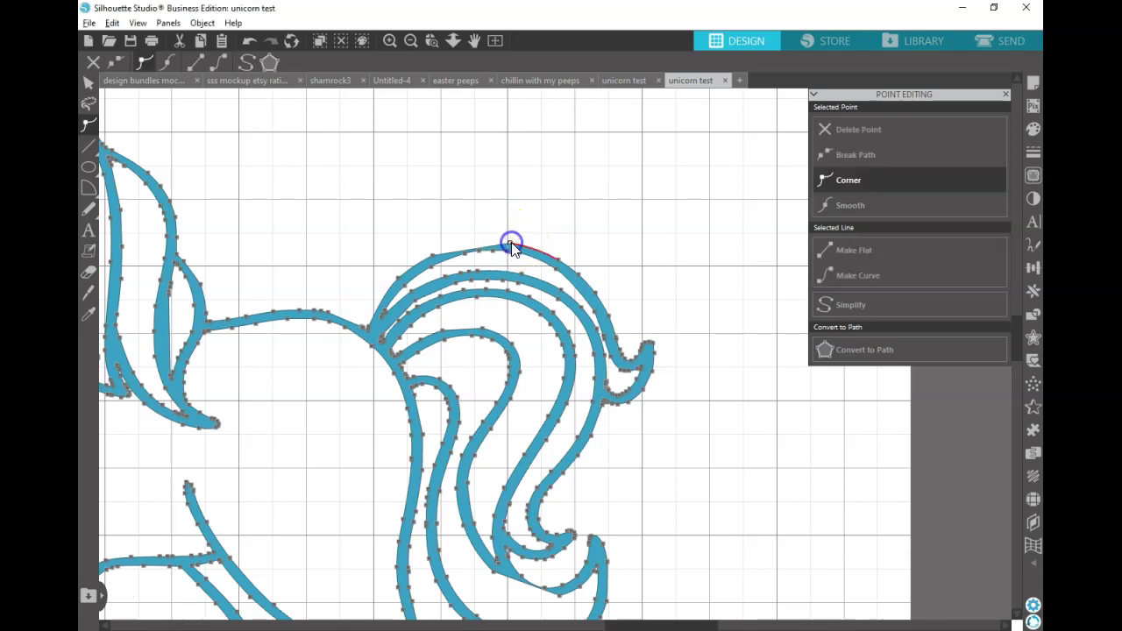
{"action": "left_click", "coordinate": [857, 209]}
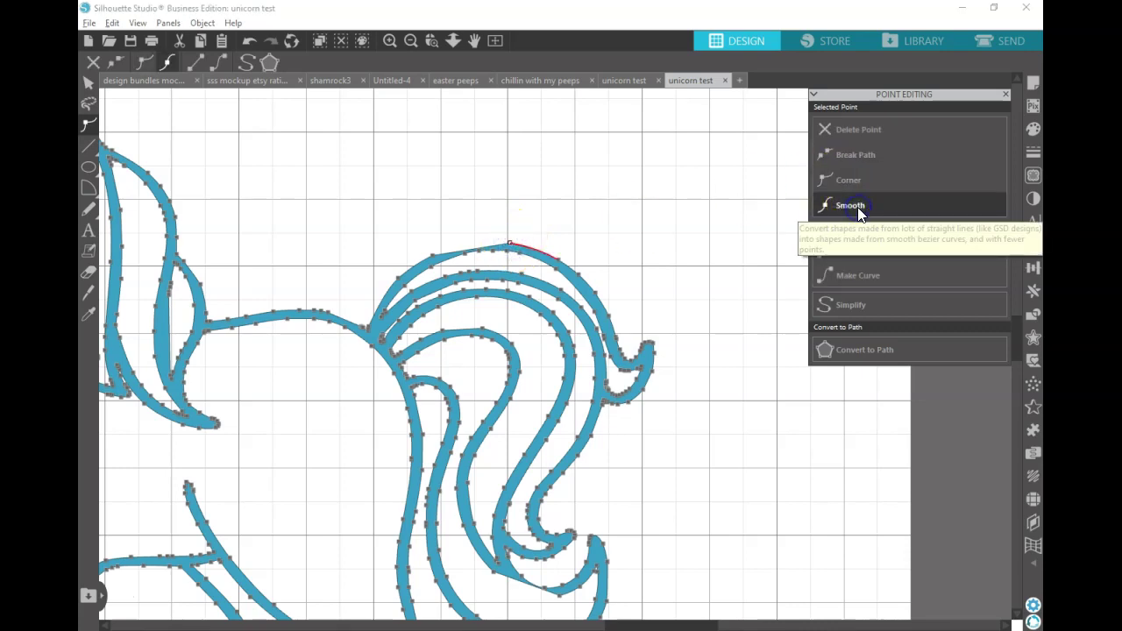
{"action": "left_click", "coordinate": [816, 244]}
{"action": "left_click", "coordinate": [837, 276]}
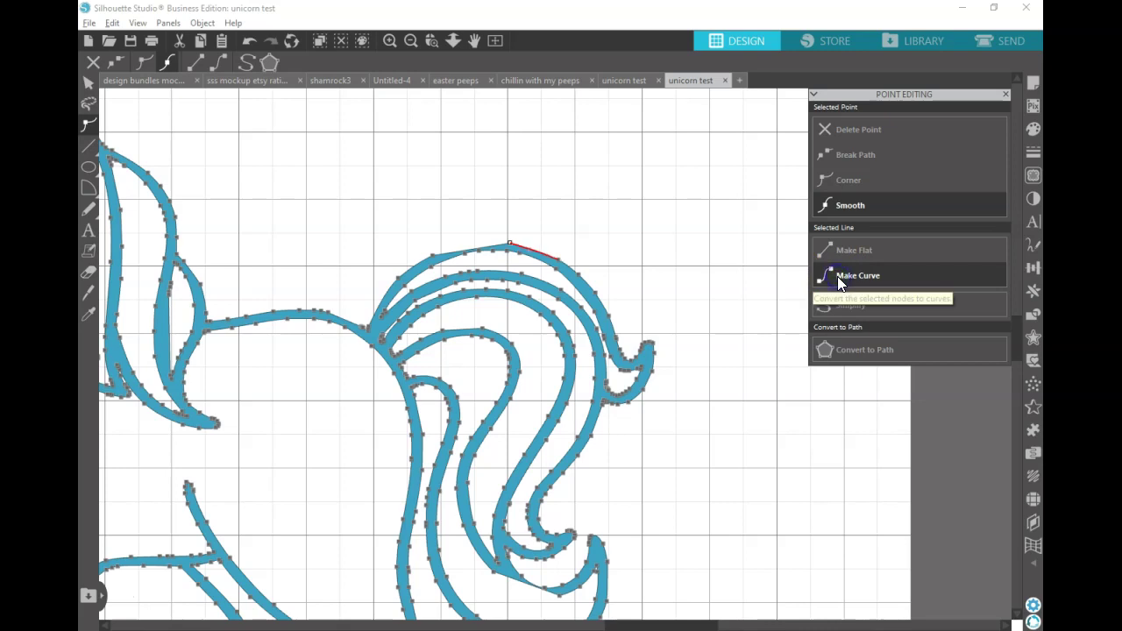
{"action": "left_click", "coordinate": [837, 276]}
{"action": "left_click", "coordinate": [649, 274]}
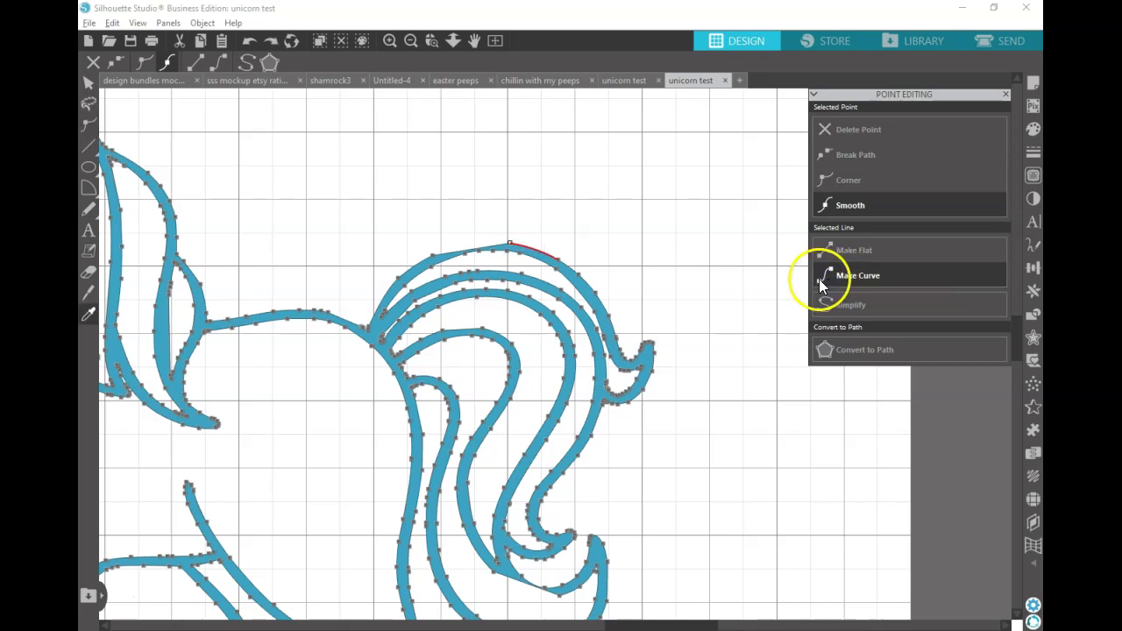
Reshape the tail's top curve by curving its left-end segment and nudging the nodes.
{"action": "left_click", "coordinate": [434, 256]}
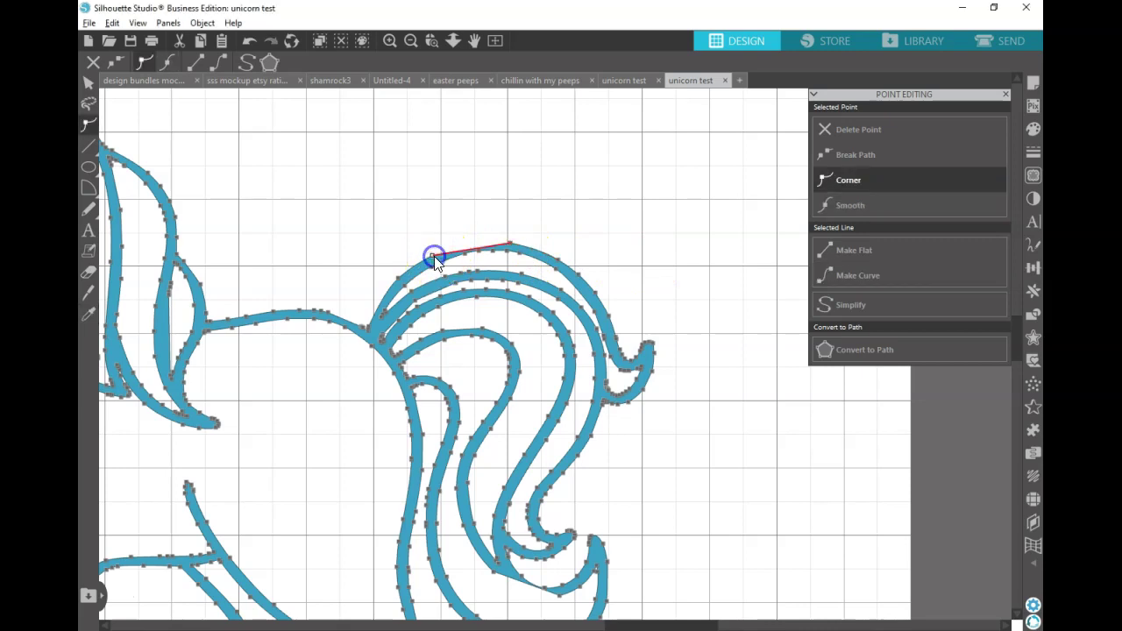
{"action": "left_click", "coordinate": [848, 278]}
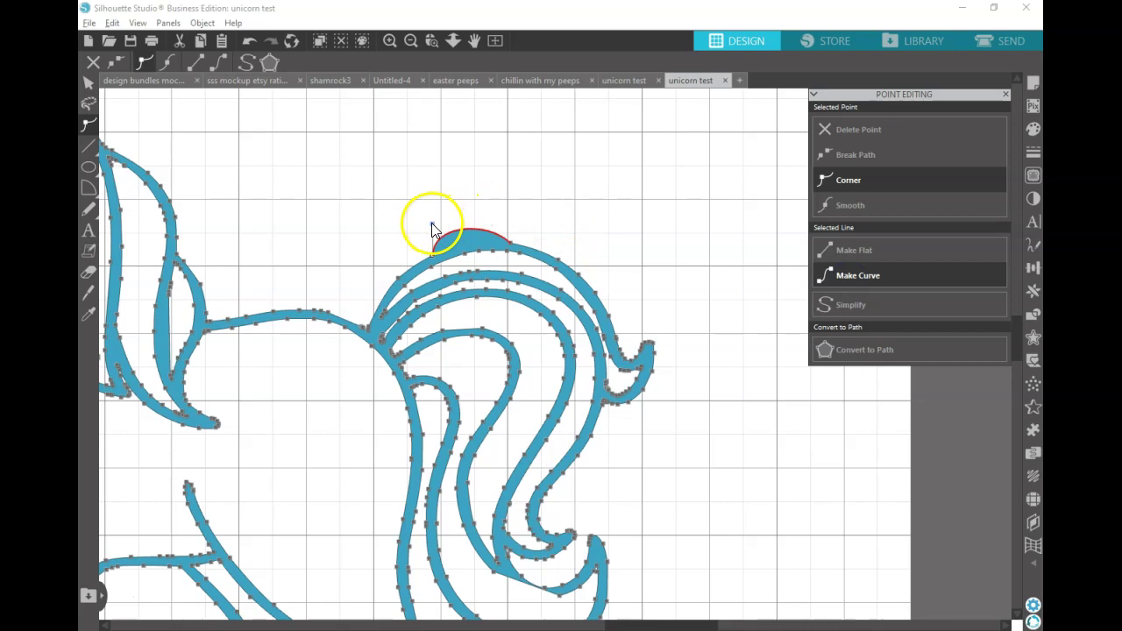
{"action": "left_click_drag", "start_coordinate": [432, 227], "coordinate": [452, 229]}
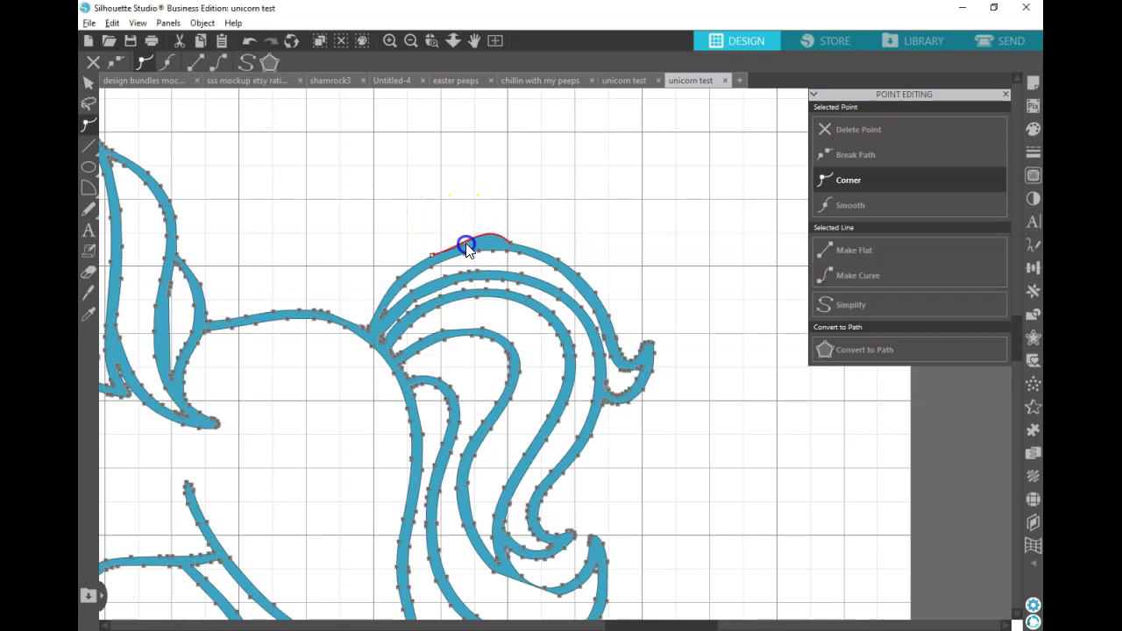
{"action": "left_click", "coordinate": [510, 245]}
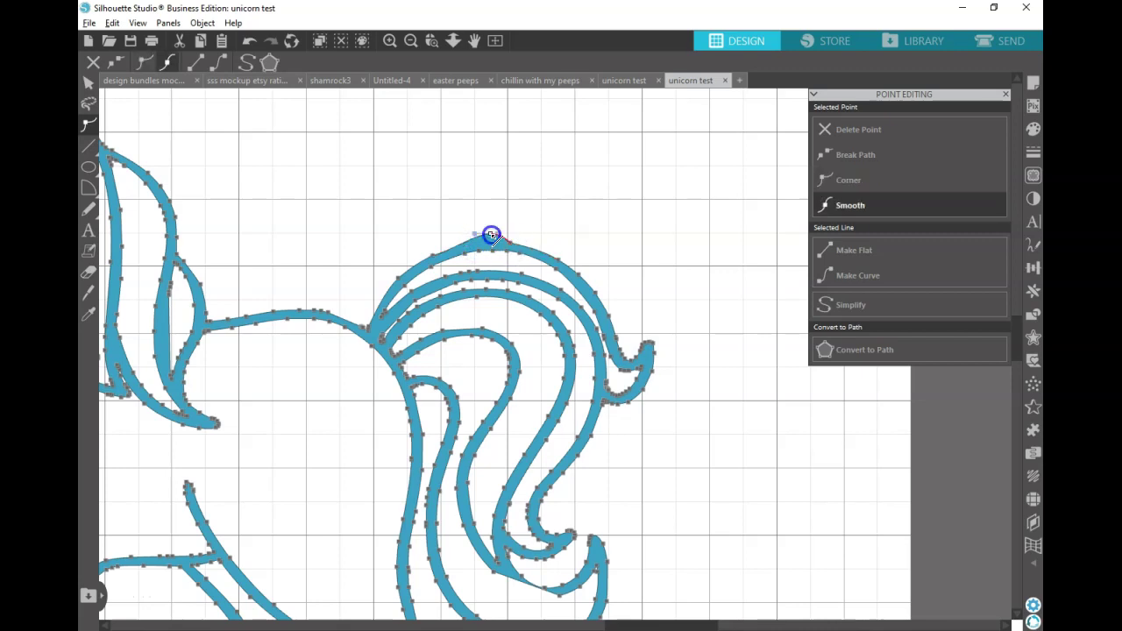
{"action": "left_click_drag", "start_coordinate": [490, 235], "coordinate": [482, 244]}
{"action": "left_click", "coordinate": [390, 220]}
Smooth the tail's top node, curve its segment, then smooth the mane's top node.
{"action": "left_click", "coordinate": [507, 245]}
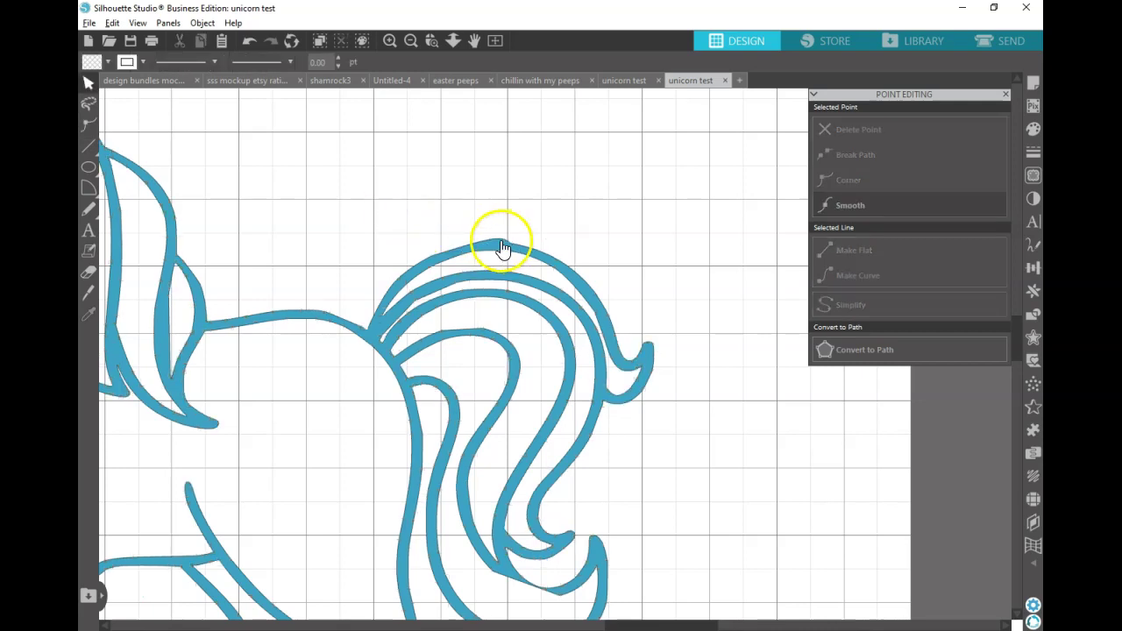
{"action": "double_click", "coordinate": [500, 240]}
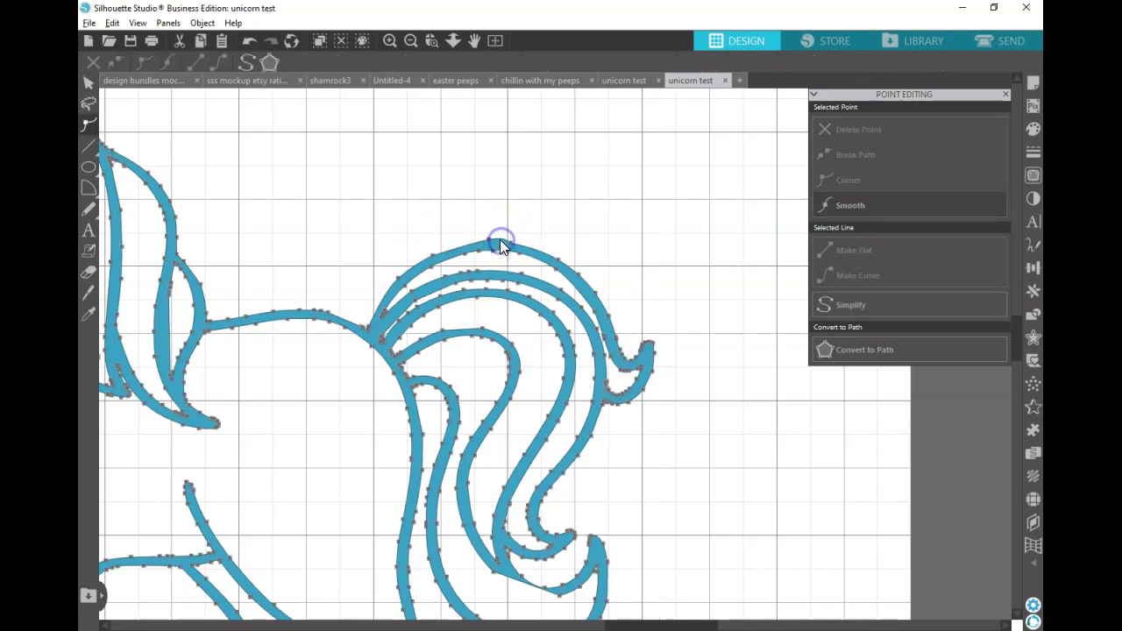
{"action": "left_click", "coordinate": [508, 241]}
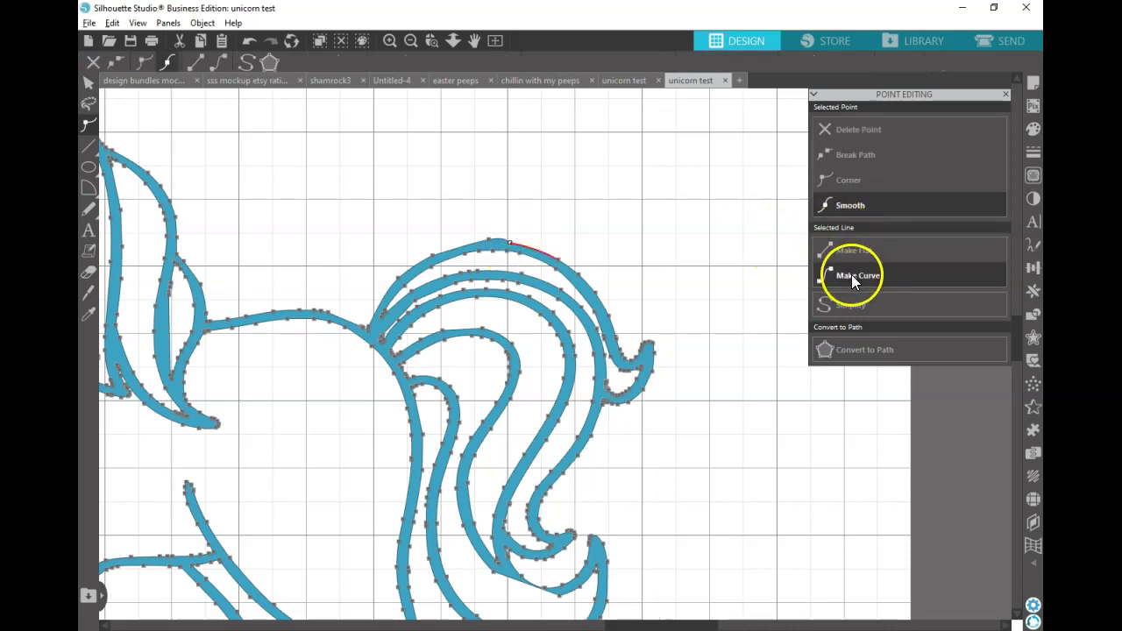
{"action": "left_click", "coordinate": [850, 205]}
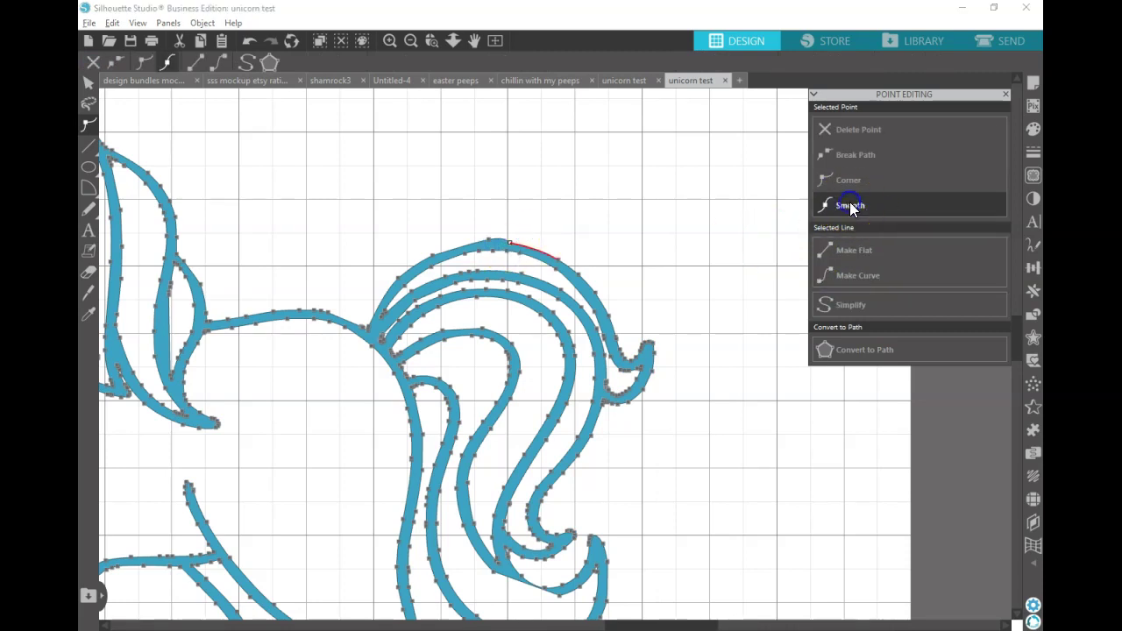
{"action": "left_click", "coordinate": [845, 277]}
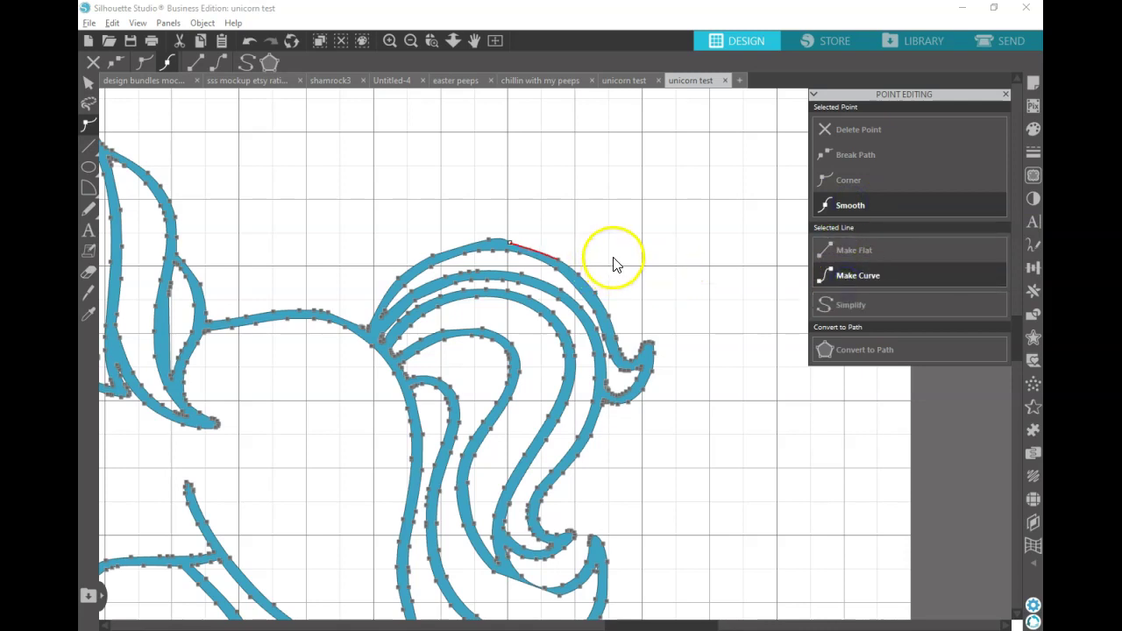
{"action": "left_click", "coordinate": [488, 239]}
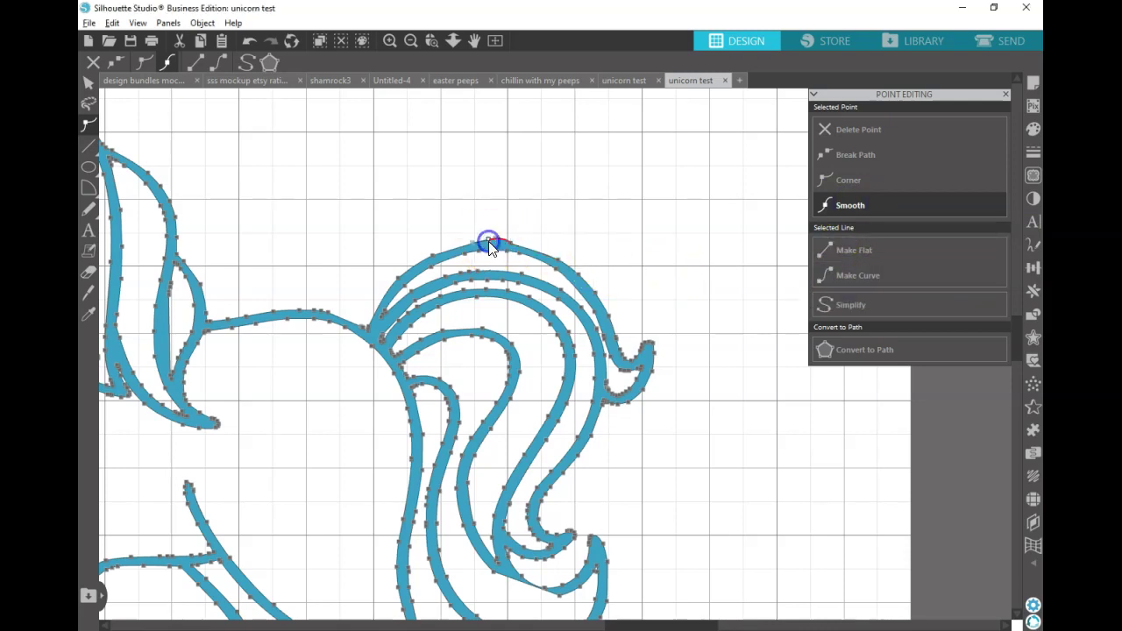
{"action": "left_click", "coordinate": [848, 208]}
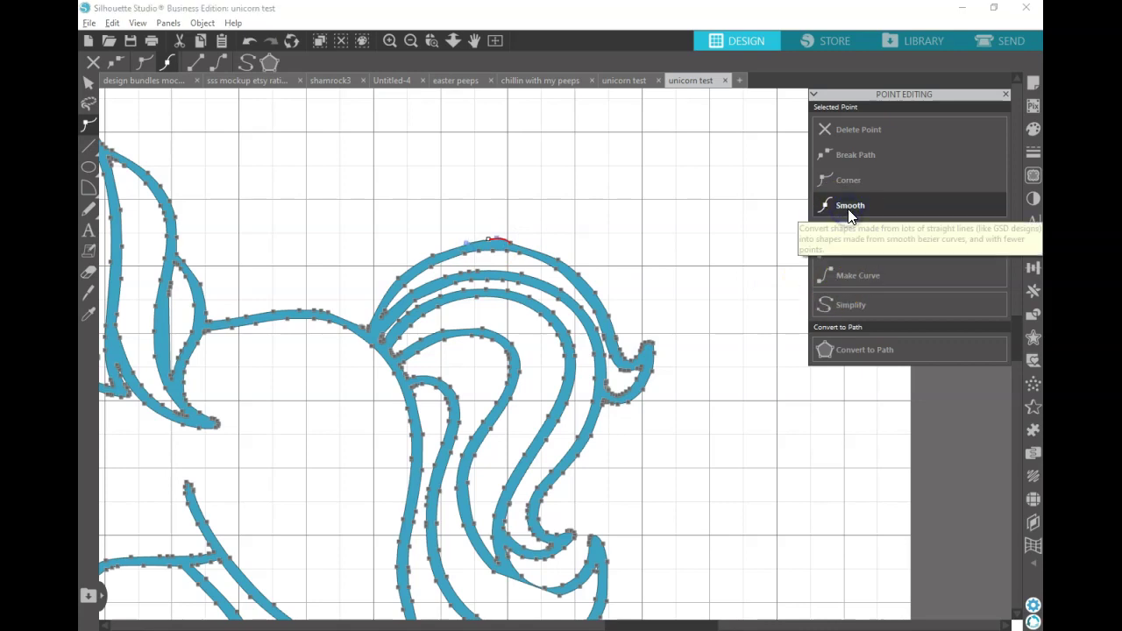
{"action": "left_click", "coordinate": [500, 243]}
{"action": "left_click", "coordinate": [501, 242]}
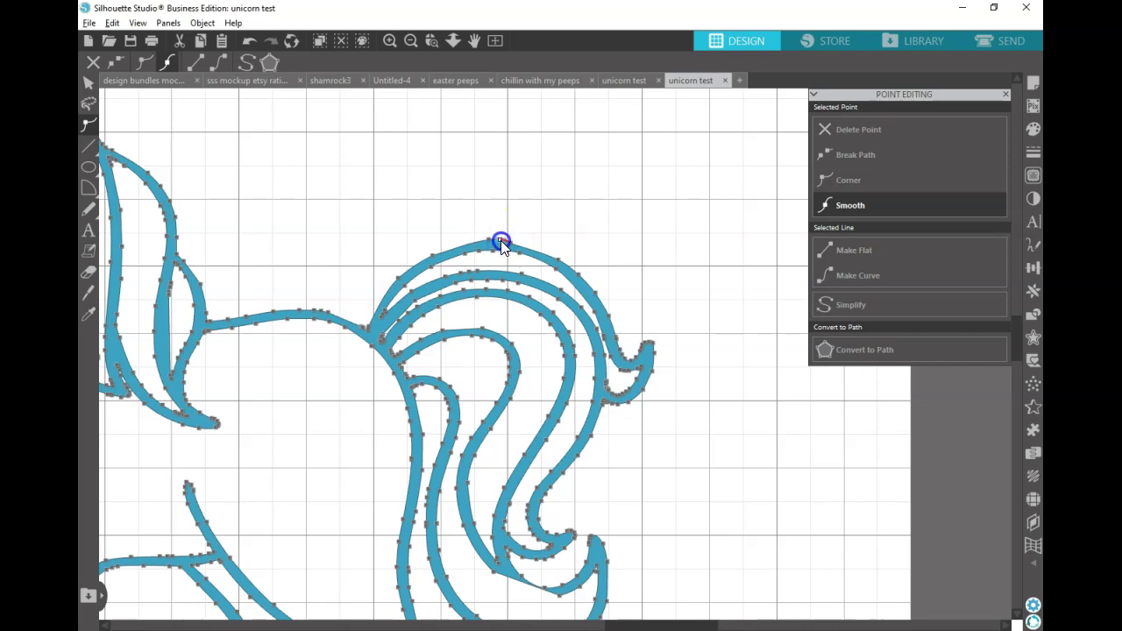
{"action": "left_click", "coordinate": [530, 221]}
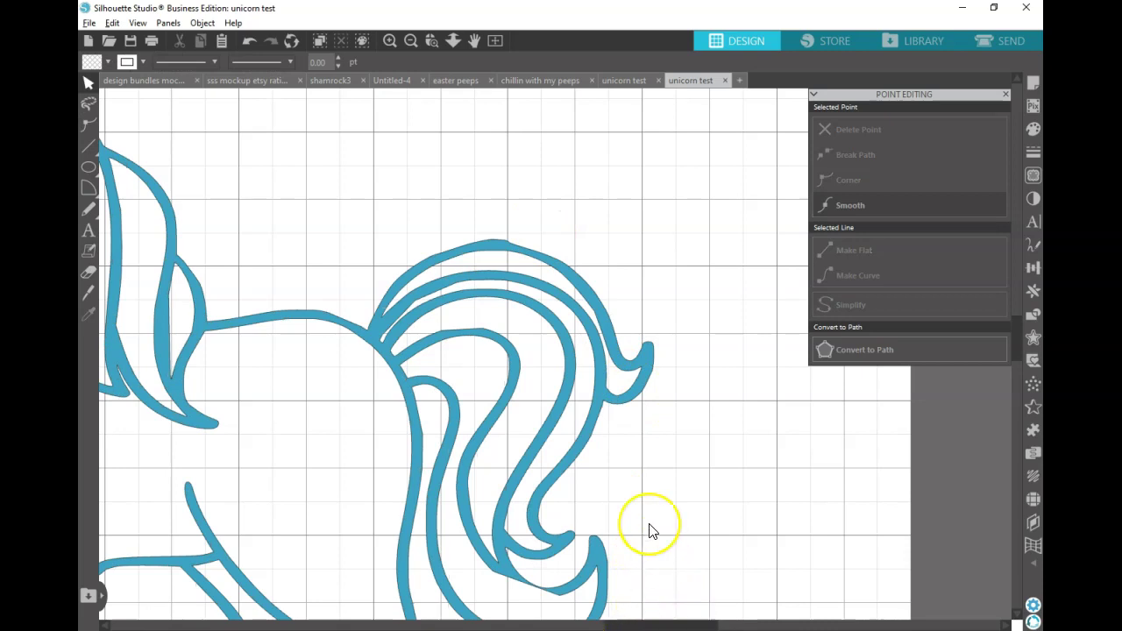
Scroll and pan the canvas, then fit the full page and unicorn in view.
{"action": "scroll", "coordinate": [650, 531], "scroll_direction": "down", "scroll_amount": 1}
{"action": "scroll", "coordinate": [651, 530], "scroll_direction": "down", "scroll_amount": 2}
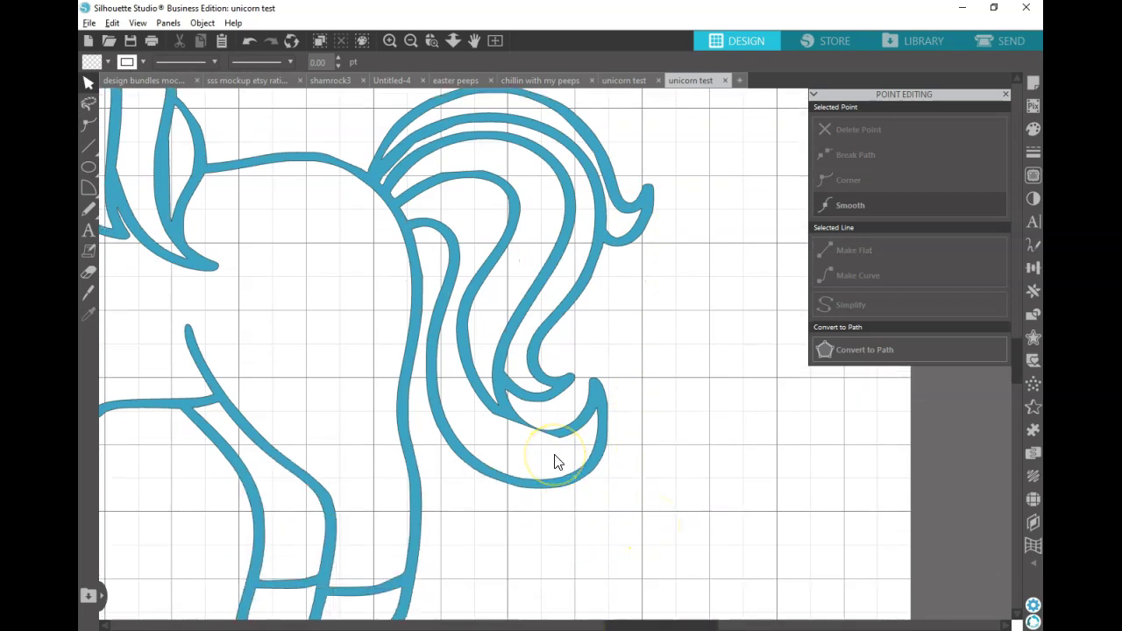
{"action": "scroll", "coordinate": [553, 458], "scroll_direction": "down", "scroll_amount": 1}
{"action": "left_click_drag", "start_coordinate": [646, 624], "coordinate": [559, 624]}
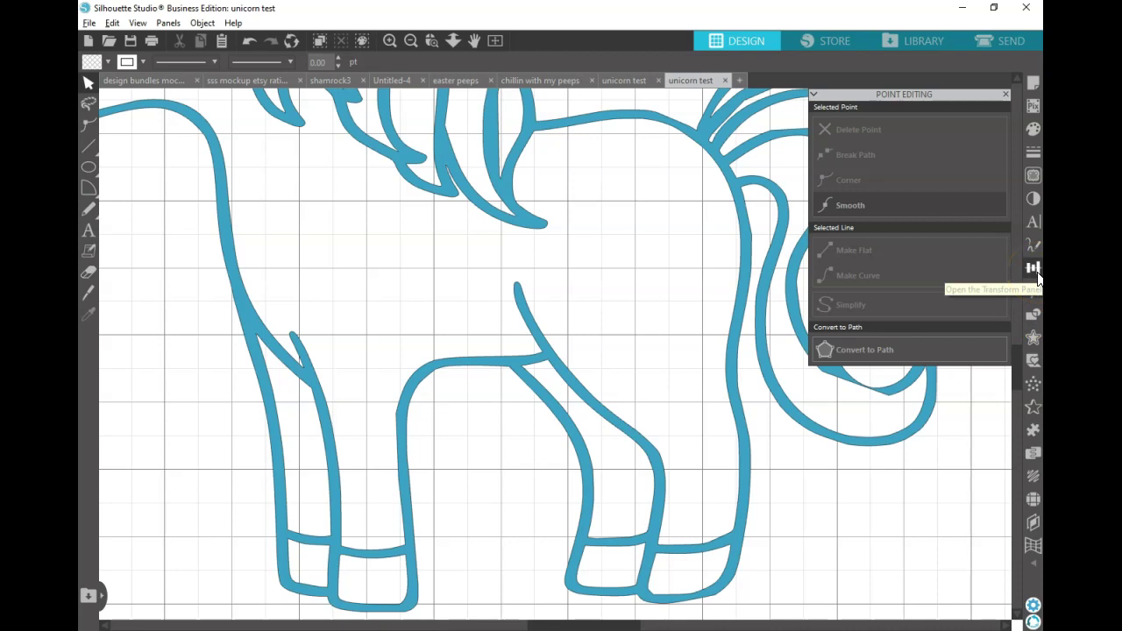
{"action": "left_click", "coordinate": [504, 38]}
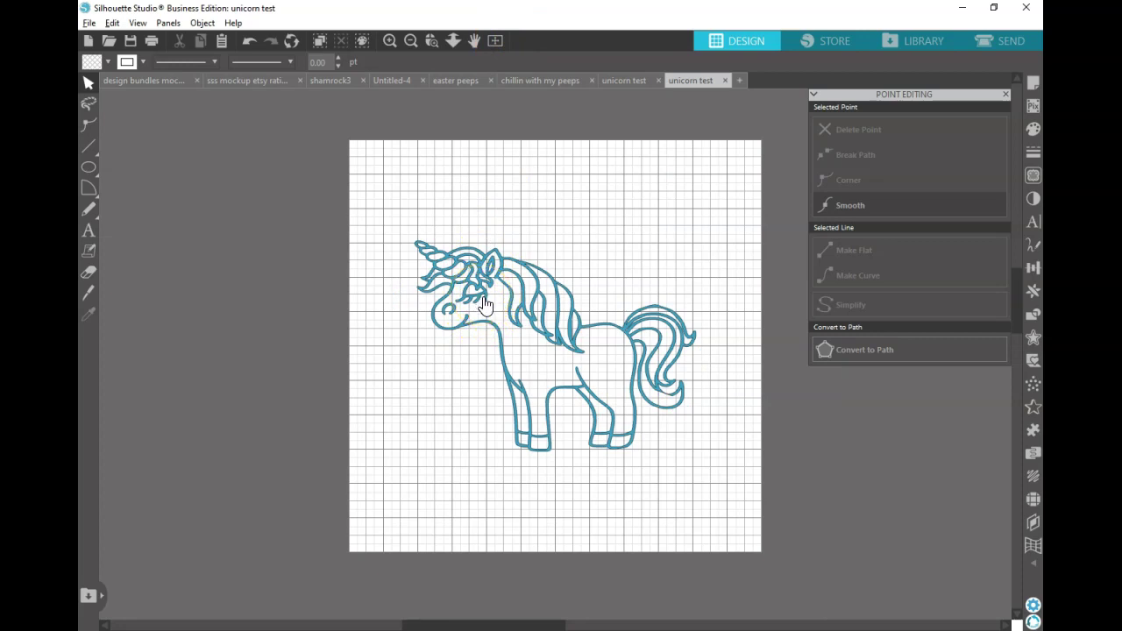
Give the selected unicorn a black fill and set its line colour.
{"action": "left_click", "coordinate": [485, 305]}
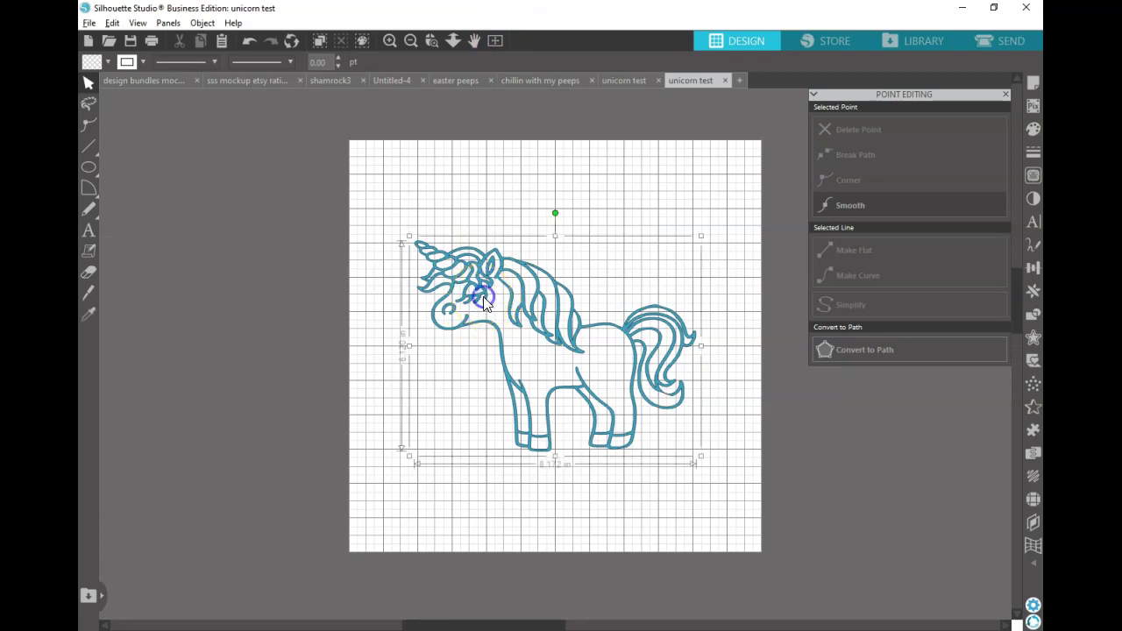
{"action": "left_click", "coordinate": [106, 65]}
{"action": "left_click", "coordinate": [181, 98]}
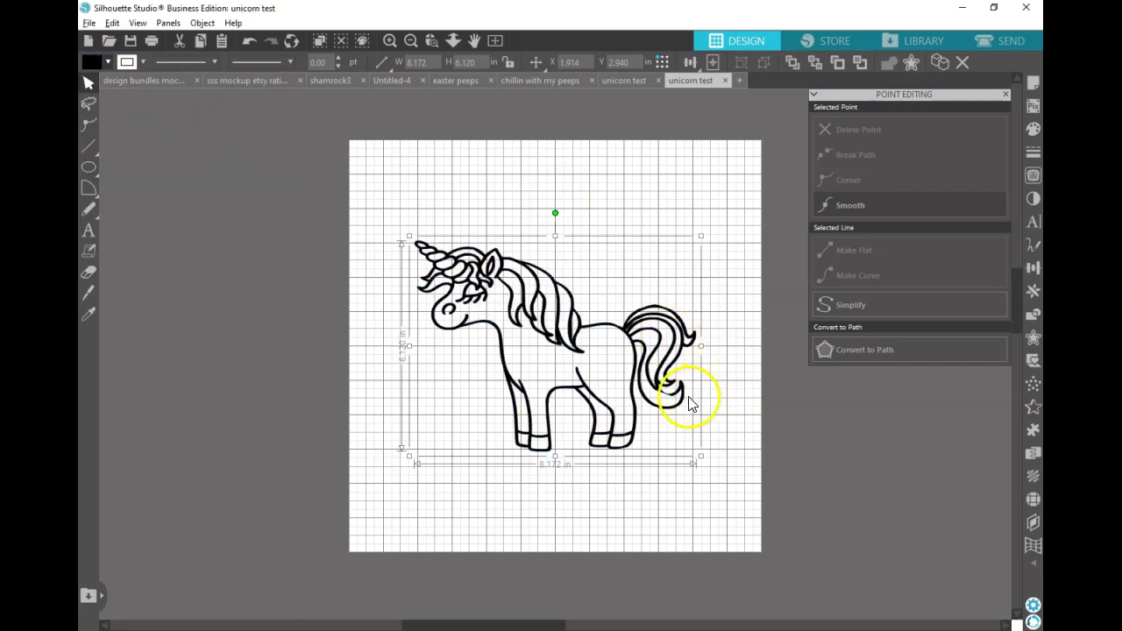
{"action": "left_click", "coordinate": [127, 62]}
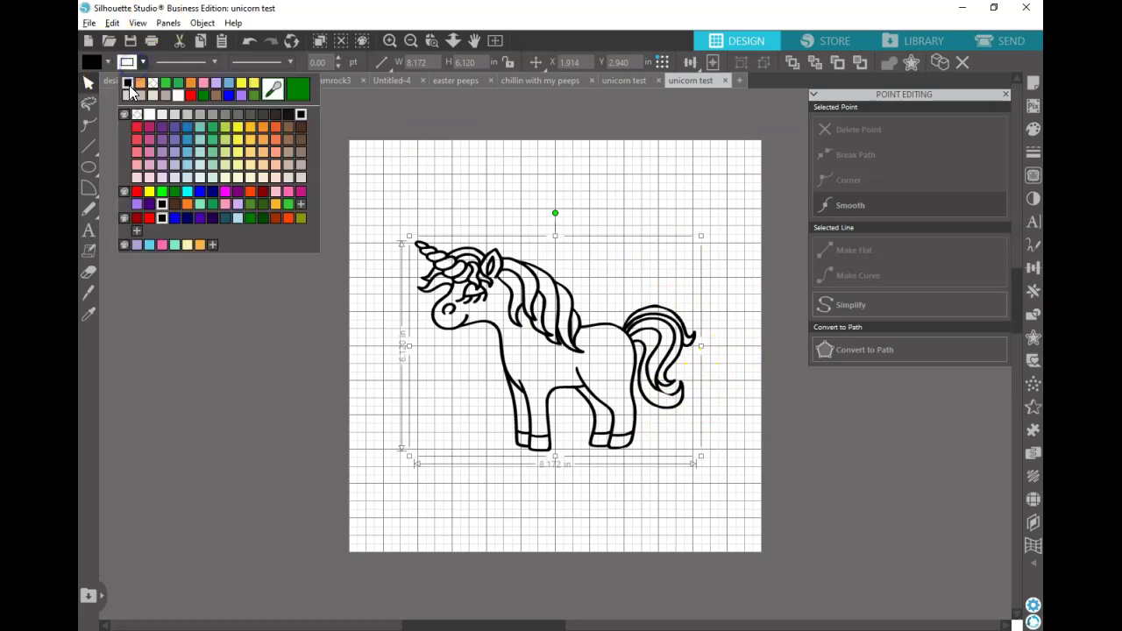
{"action": "left_click", "coordinate": [151, 82]}
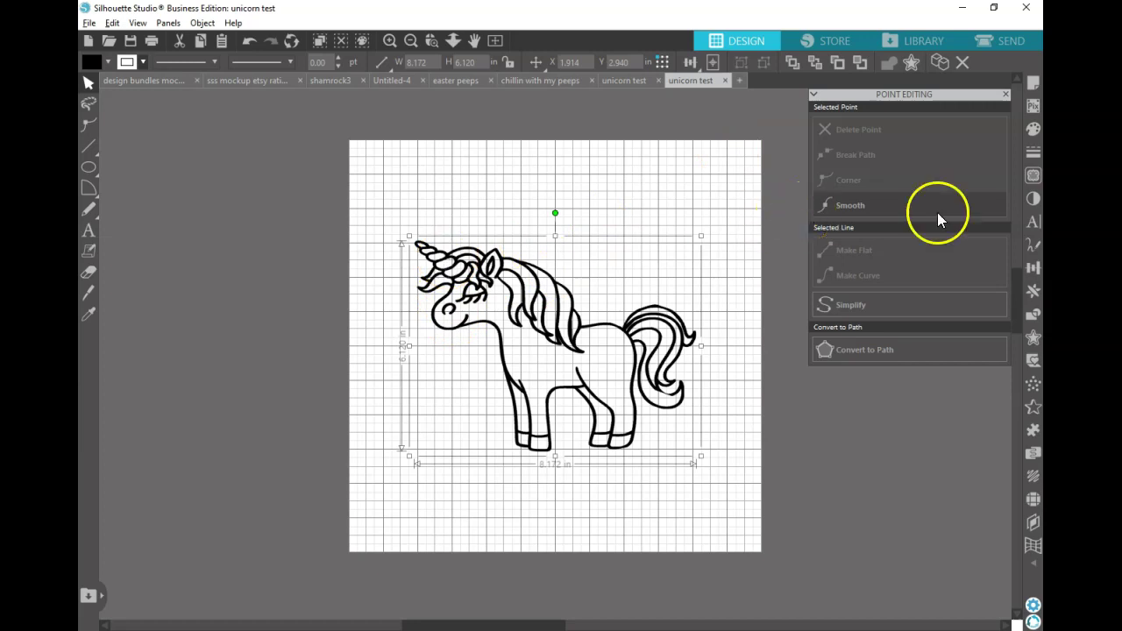
Center the unicorn on the page and release its compound path into separate pieces.
{"action": "left_click", "coordinate": [1035, 272]}
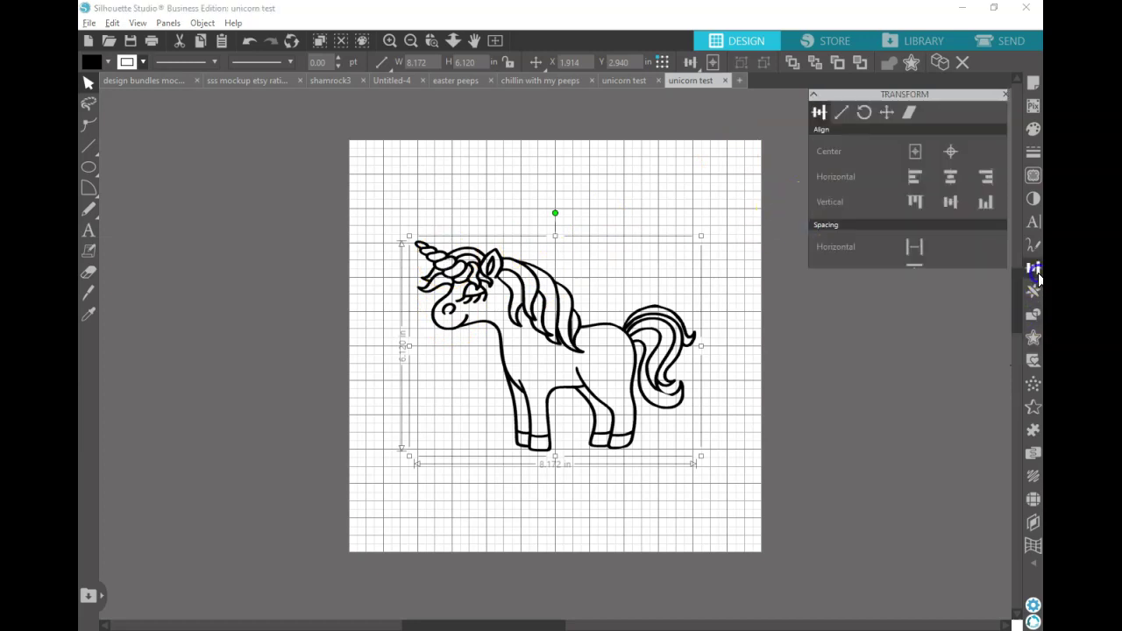
{"action": "left_click", "coordinate": [911, 151]}
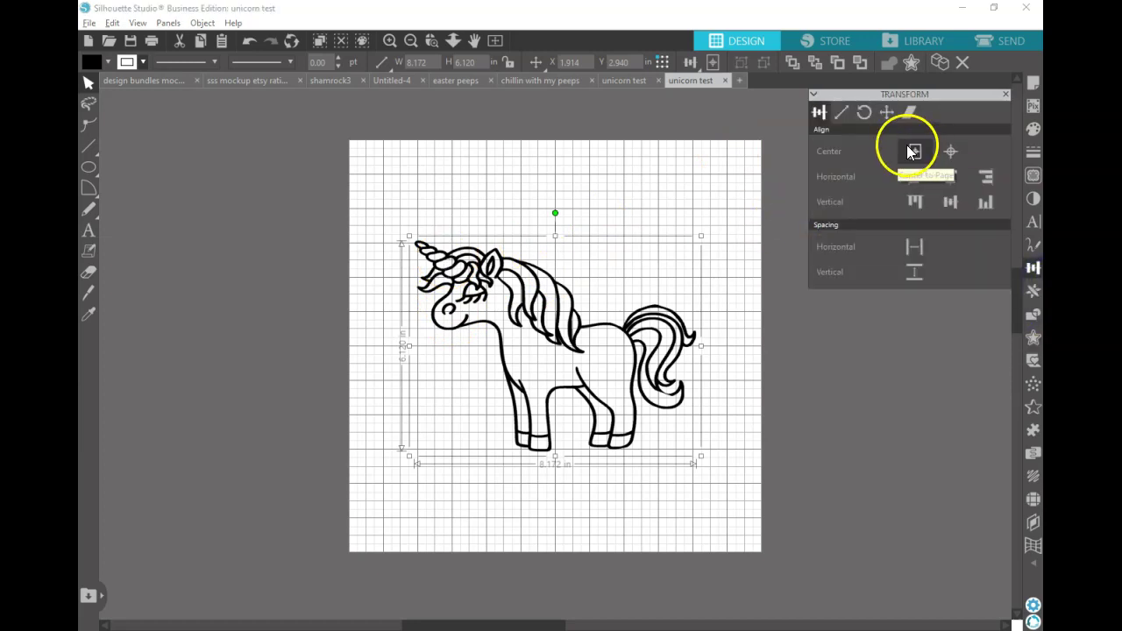
{"action": "left_click", "coordinate": [1033, 315]}
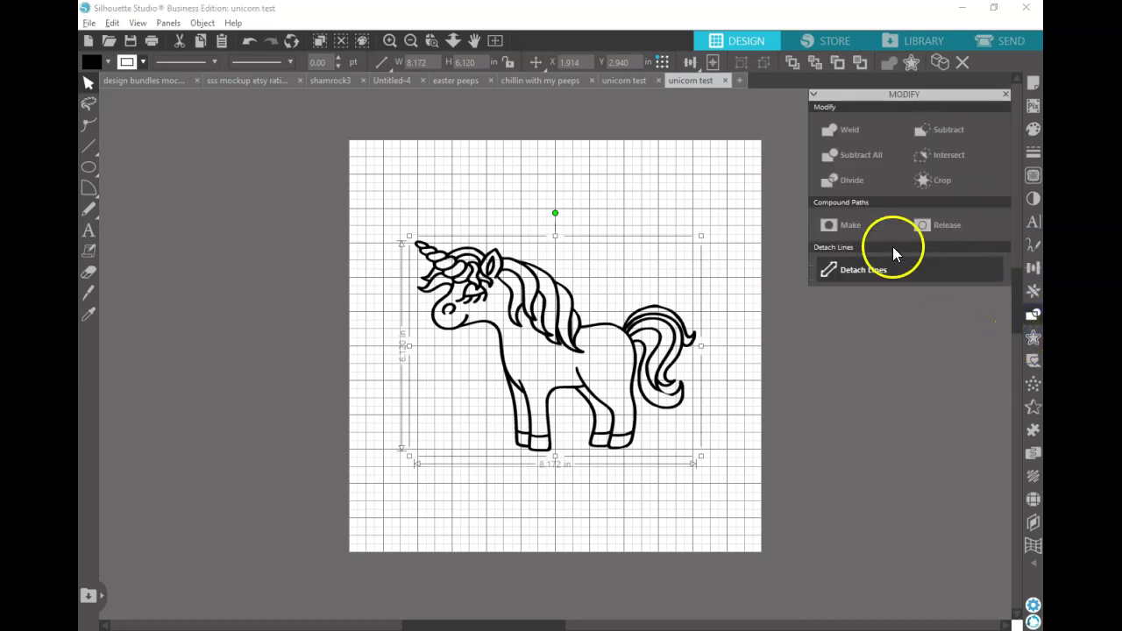
{"action": "left_click", "coordinate": [922, 224]}
{"action": "left_click", "coordinate": [637, 180]}
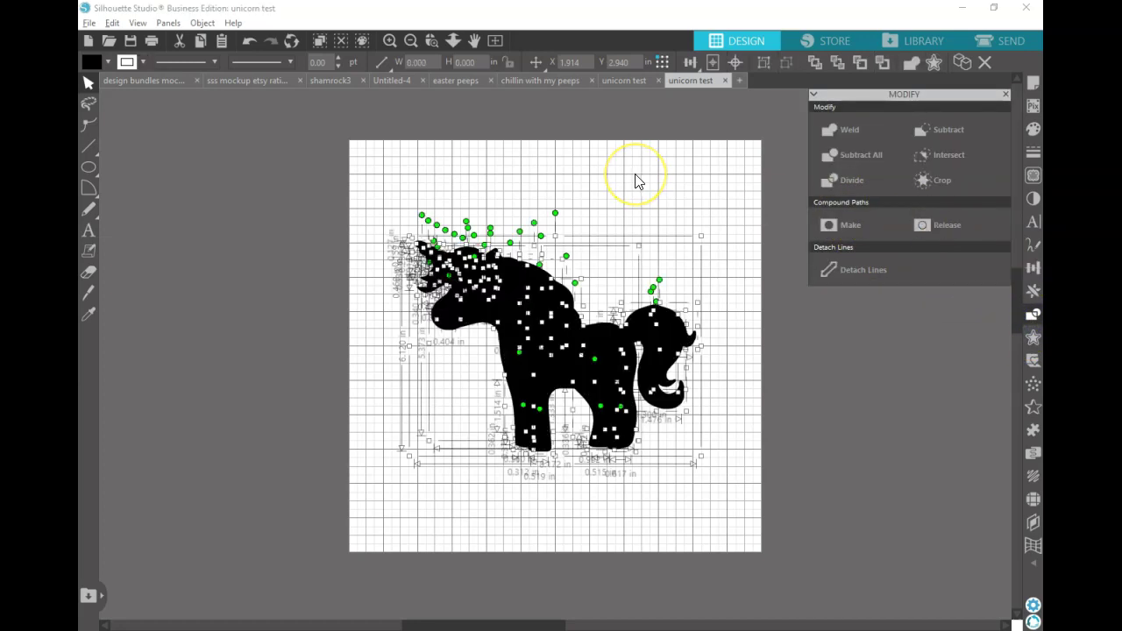
Move the solid black silhouette off-page to the left, undoing a stray piece move.
{"action": "left_click", "coordinate": [626, 458]}
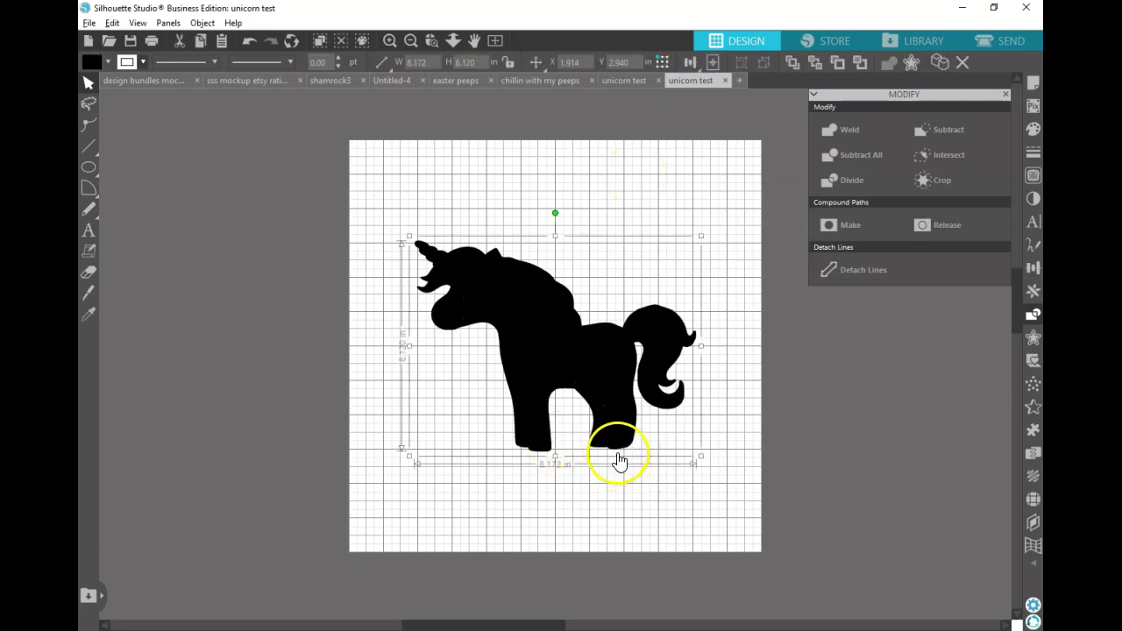
{"action": "left_click_drag", "start_coordinate": [620, 457], "coordinate": [533, 485]}
{"action": "left_click", "coordinate": [614, 465]}
{"action": "key", "text": "ctrl+z"}
{"action": "left_click_drag", "start_coordinate": [592, 478], "coordinate": [360, 517]}
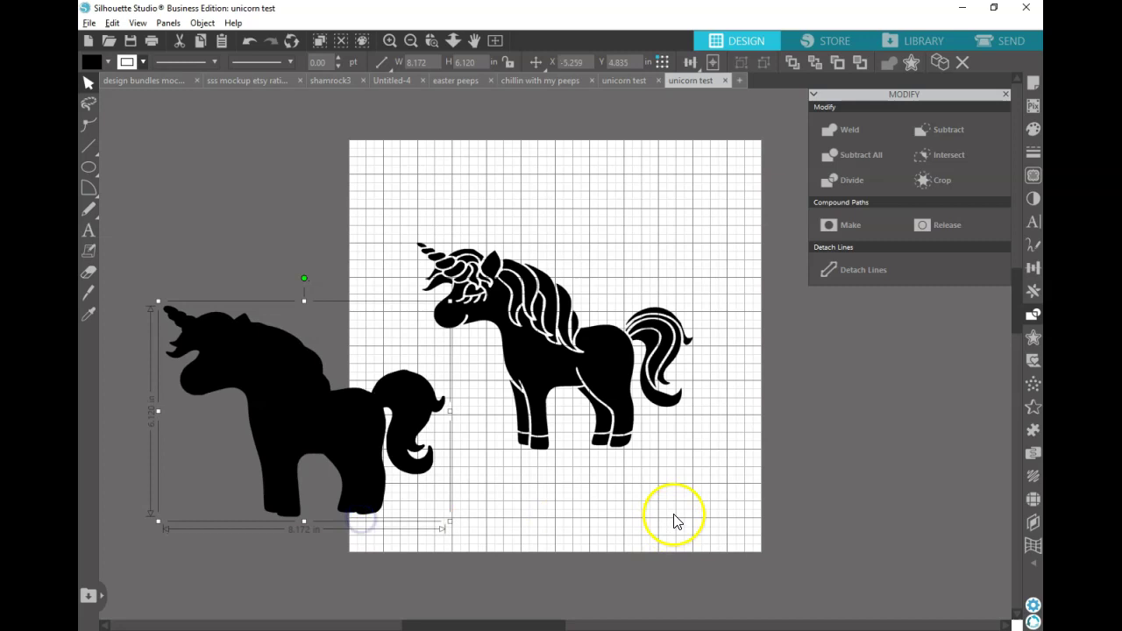
{"action": "left_click", "coordinate": [622, 354]}
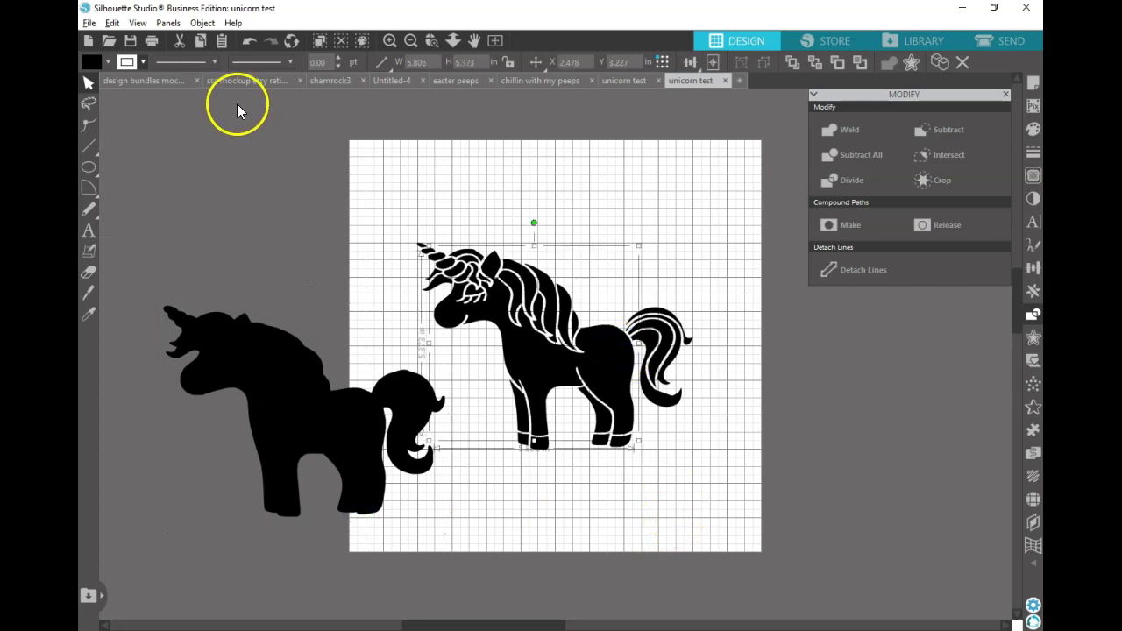
Fill the detailed unicorn's body and the small eye piece with white.
{"action": "left_click", "coordinate": [1033, 128]}
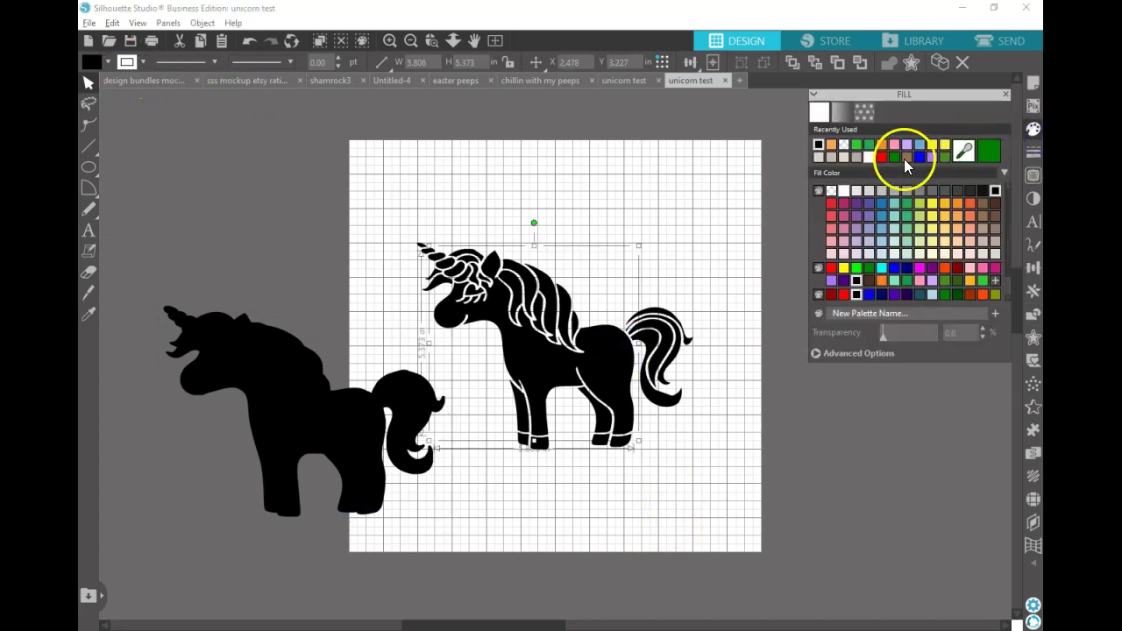
{"action": "left_click", "coordinate": [868, 156]}
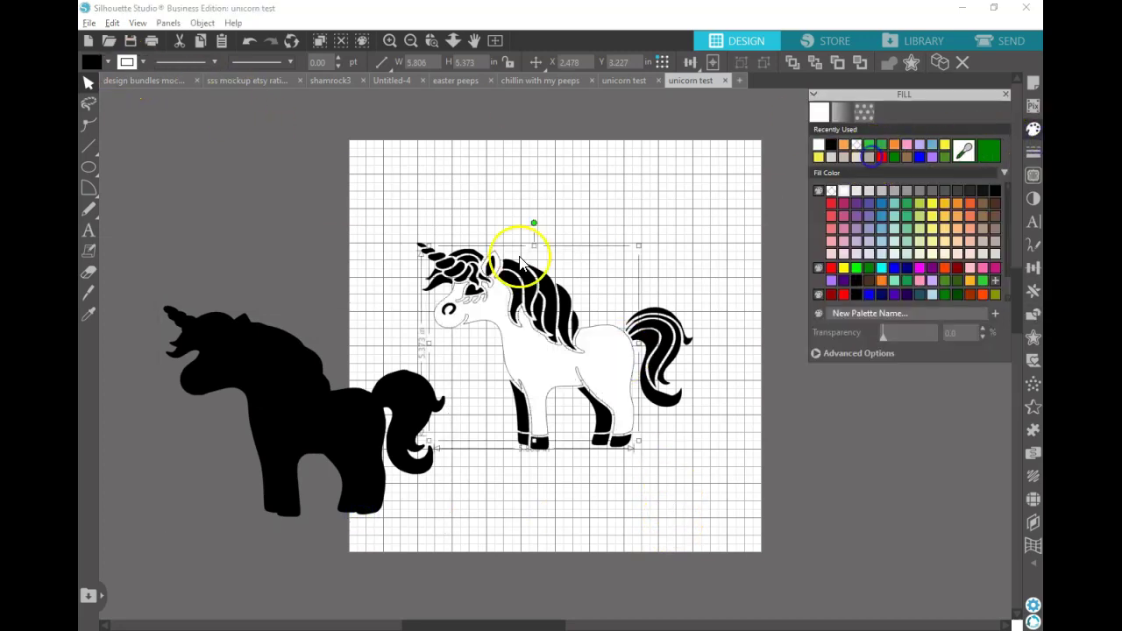
{"action": "left_click", "coordinate": [473, 299]}
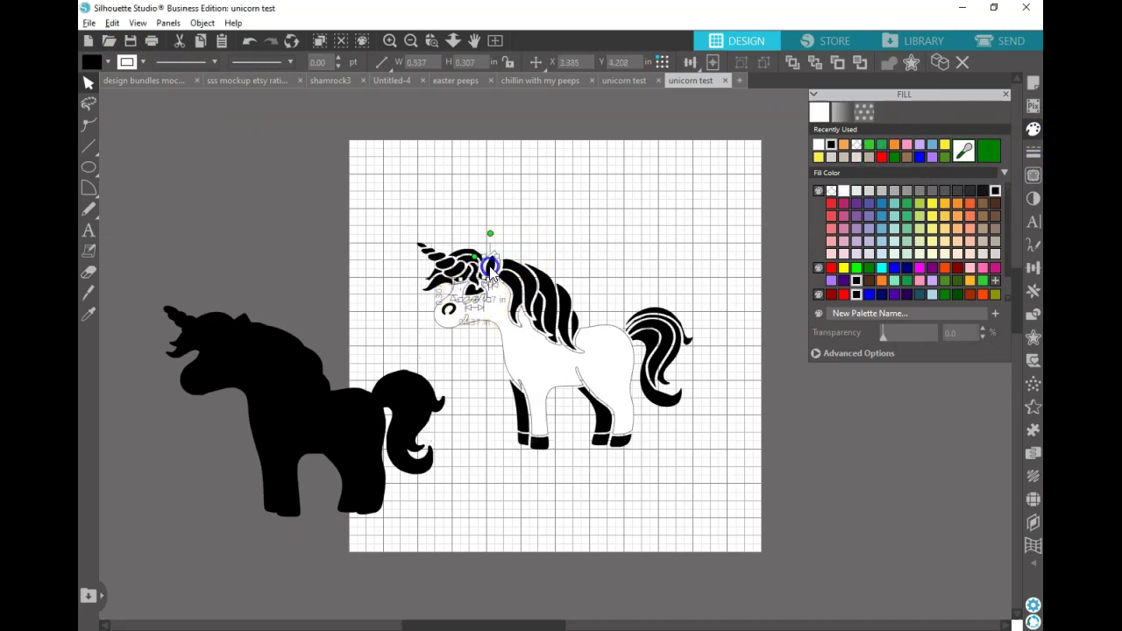
{"action": "left_click_drag", "start_coordinate": [474, 298], "coordinate": [490, 273]}
{"action": "left_click", "coordinate": [819, 145]}
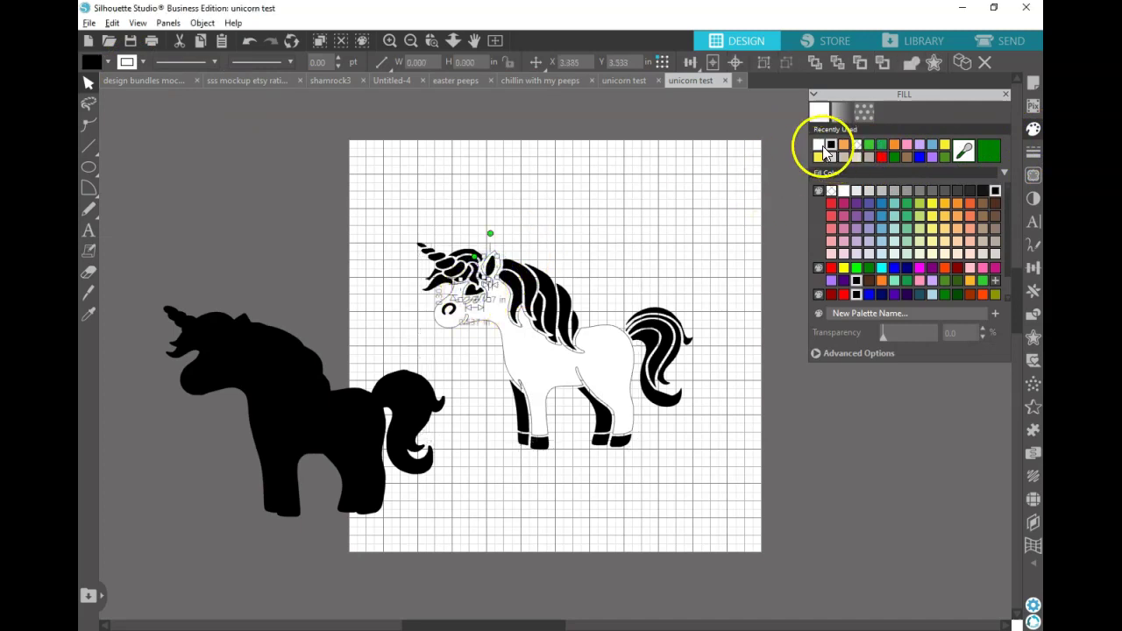
{"action": "left_click", "coordinate": [545, 210]}
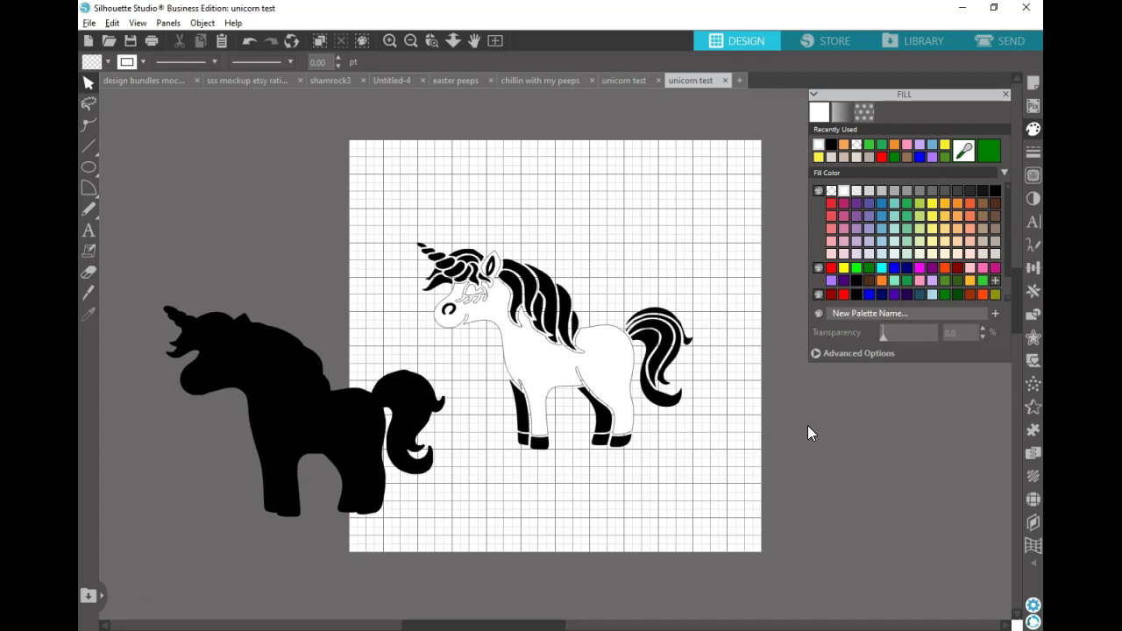
Switch to the other unicorn test tab, then to unicorn test.dxf in Inkscape.
{"action": "left_click", "coordinate": [631, 79]}
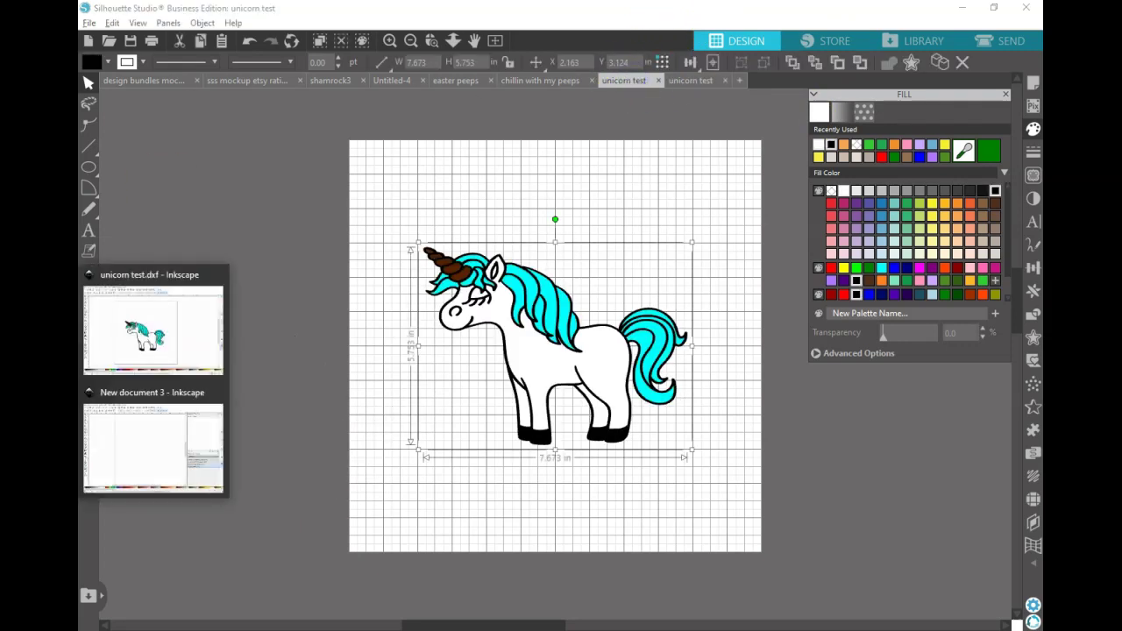
{"action": "left_click", "coordinate": [100, 342]}
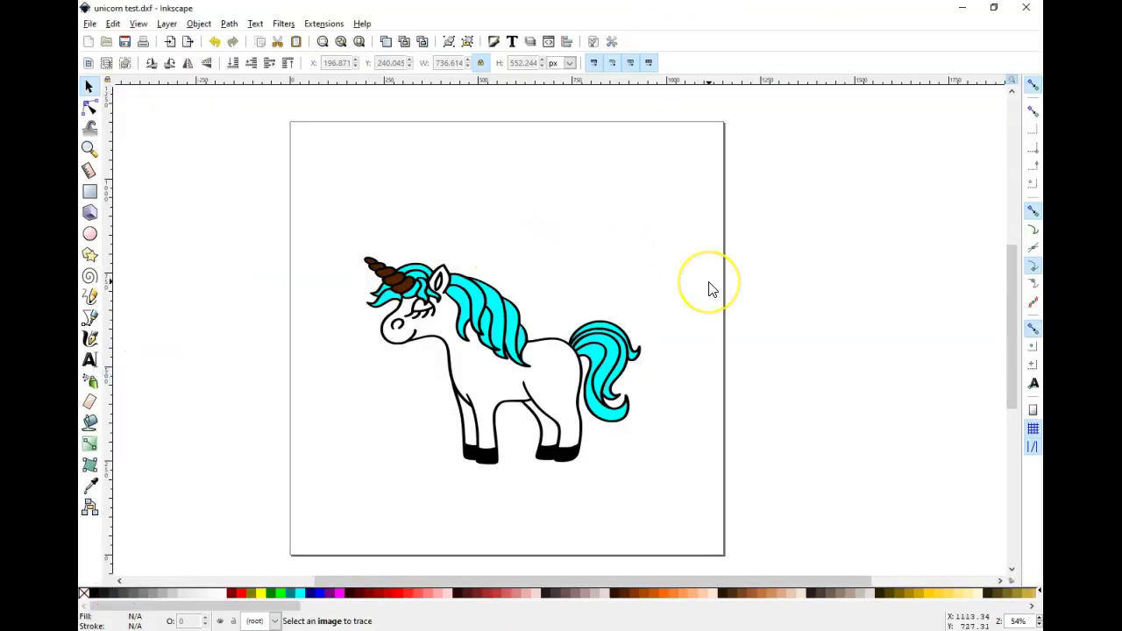